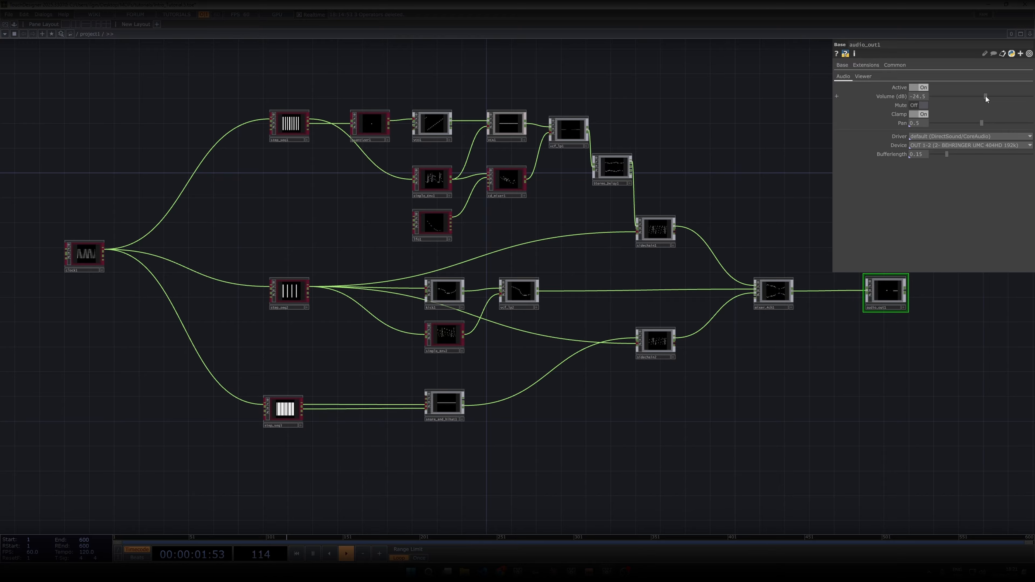
- Lower the audio output's volume to -42.6 dB
{"action": "left_click_drag", "start_coordinate": [985, 97], "coordinate": [957, 105]}
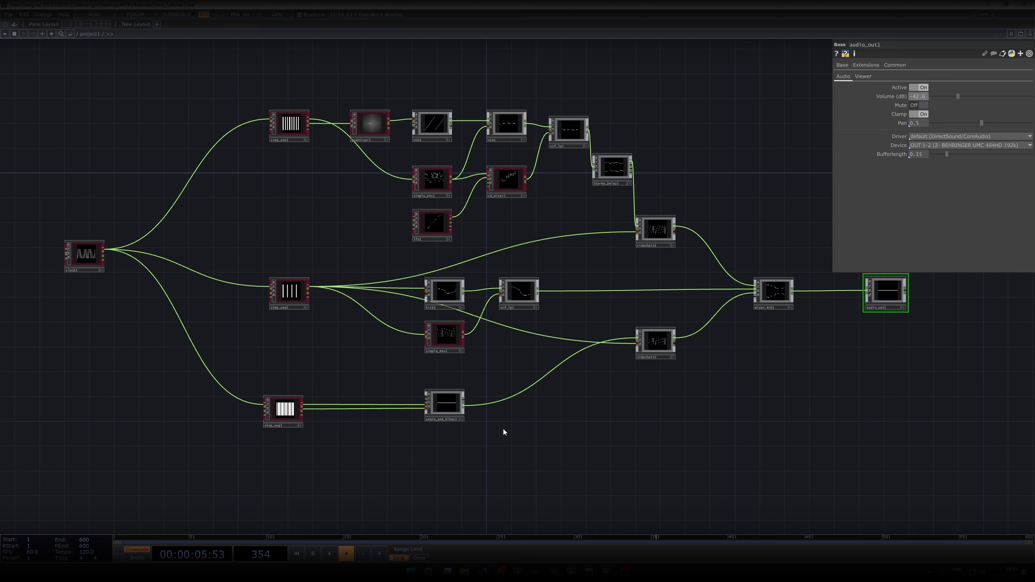
{"action": "left_click_drag", "start_coordinate": [466, 438], "coordinate": [498, 375]}
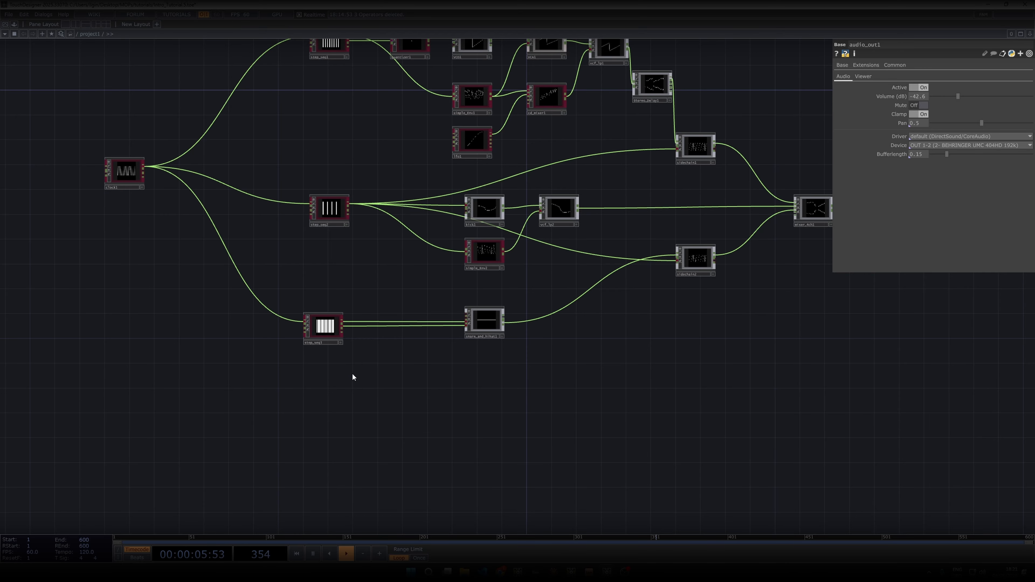
{"action": "left_click_drag", "start_coordinate": [701, 329], "coordinate": [666, 340]}
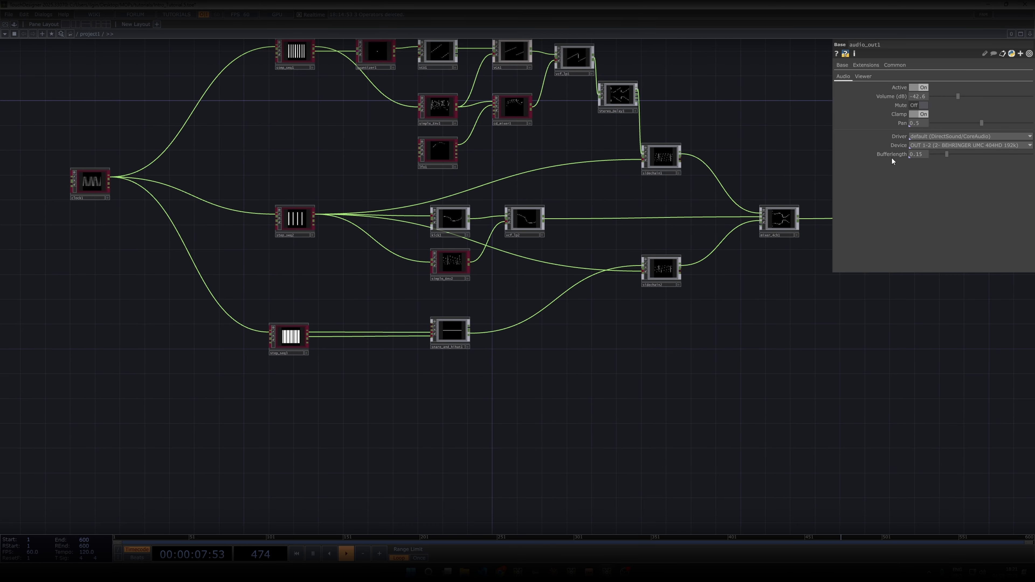
- Mute the audio output and set its volume to -10.8 dB
{"action": "left_click_drag", "start_coordinate": [958, 96], "coordinate": [1005, 96]}
{"action": "left_click", "coordinate": [924, 105]}
{"action": "left_click_drag", "start_coordinate": [706, 266], "coordinate": [826, 259]}
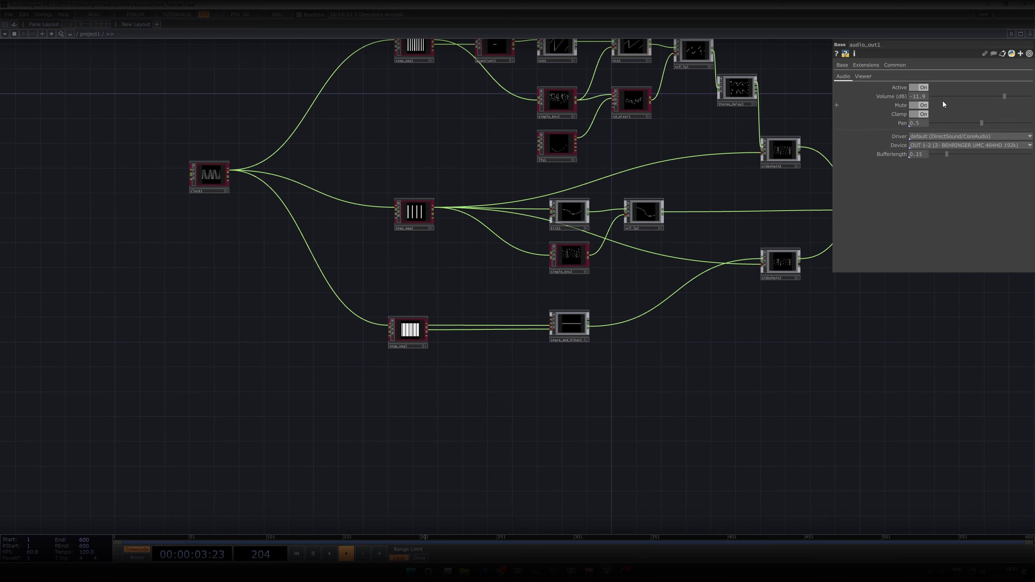
{"action": "left_click", "coordinate": [1007, 97]}
- Reposition the clock1 node slightly and add a Clock Divider fed by its output, placed below step_seq3
{"action": "left_click_drag", "start_coordinate": [189, 273], "coordinate": [182, 276]}
{"action": "left_click_drag", "start_coordinate": [210, 182], "coordinate": [195, 206]}
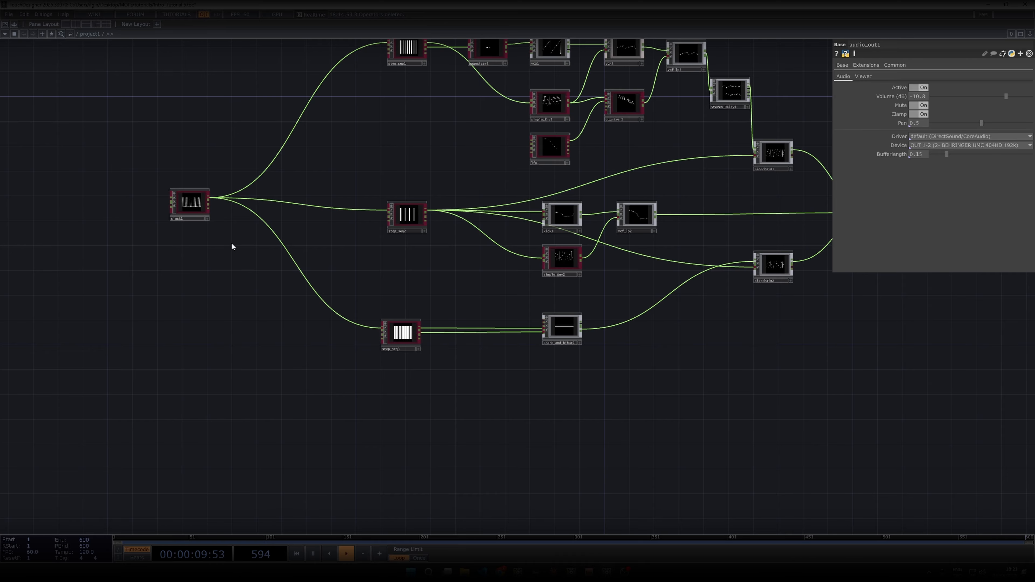
{"action": "left_click_drag", "start_coordinate": [208, 197], "coordinate": [302, 421]}
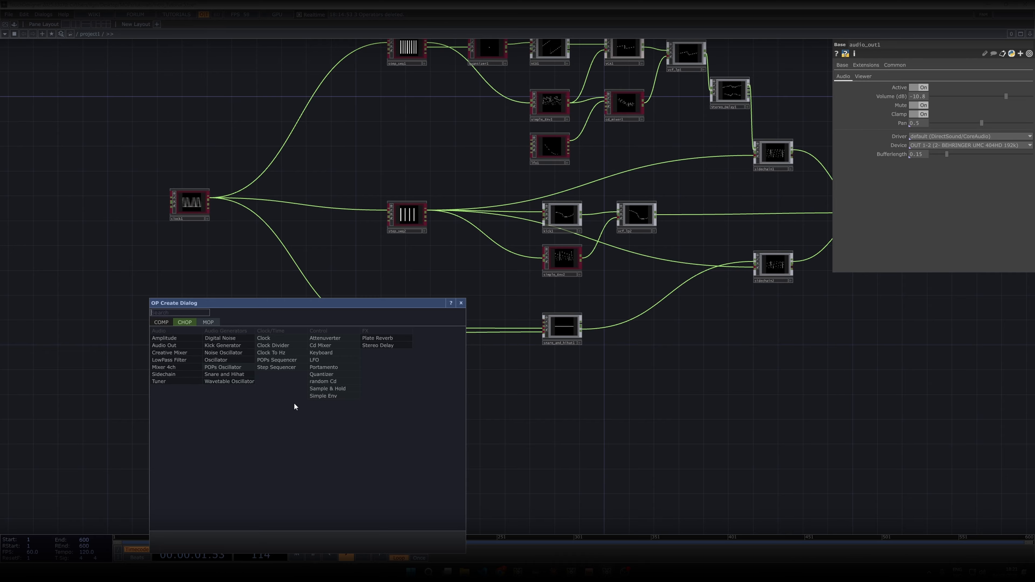
{"action": "left_click", "coordinate": [273, 345]}
{"action": "left_click", "coordinate": [390, 413]}
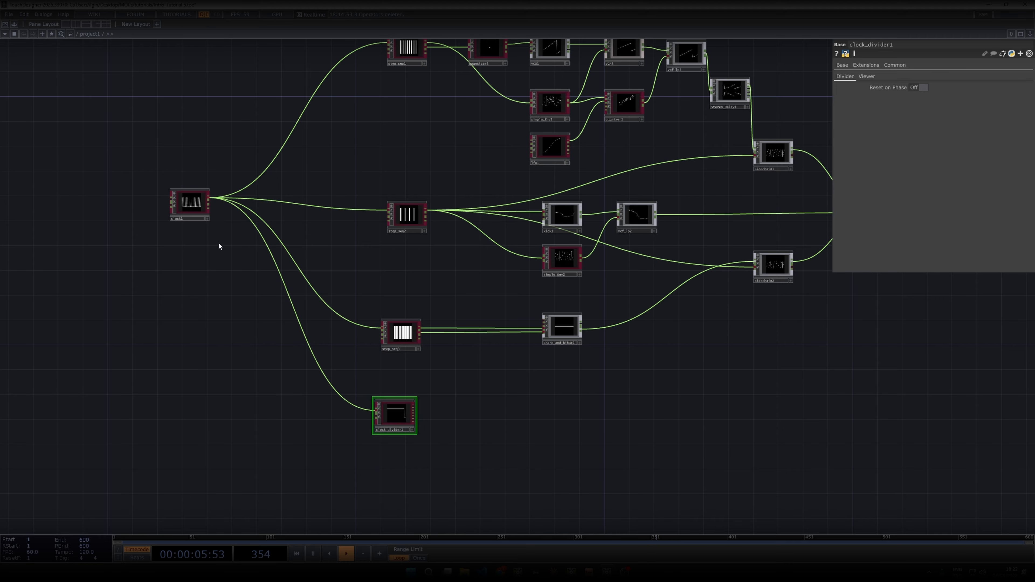
- Add a Null CHOP connected to the clock divider's first output
{"action": "scroll", "coordinate": [423, 403], "scroll_direction": "up", "scroll_amount": 10}
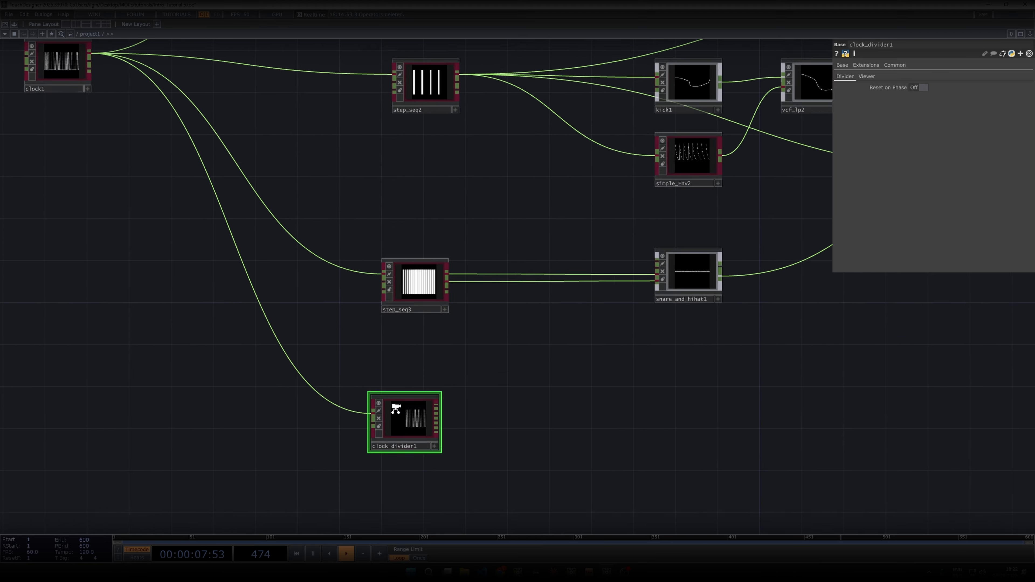
{"action": "scroll", "coordinate": [398, 384], "scroll_direction": "down", "scroll_amount": 5}
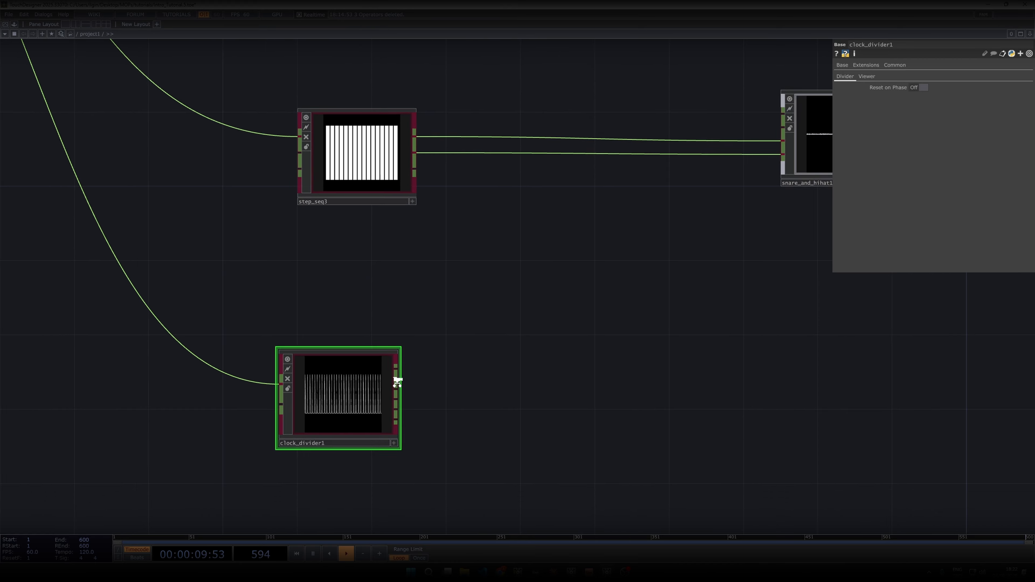
{"action": "scroll", "coordinate": [394, 371], "scroll_direction": "up", "scroll_amount": 5}
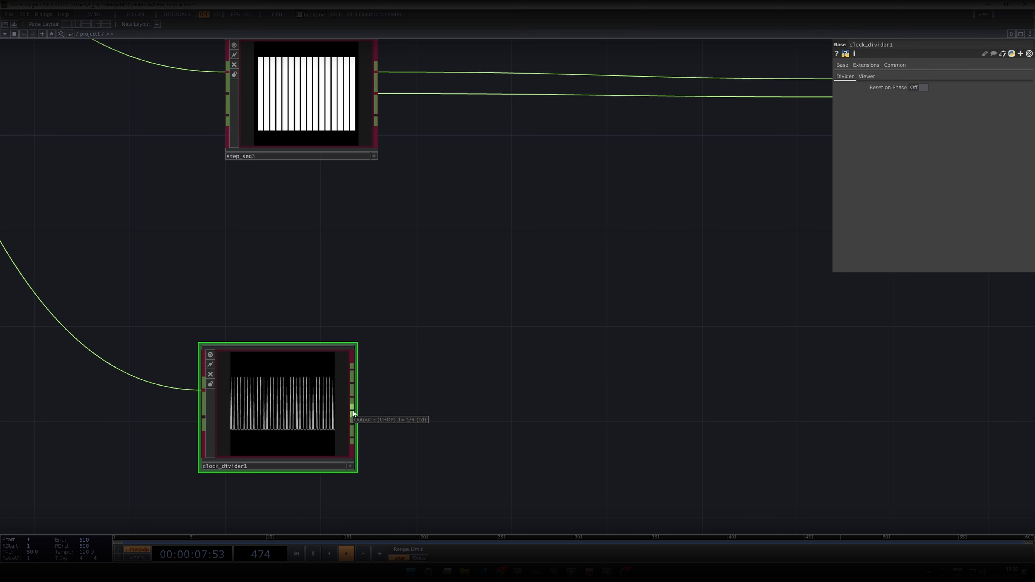
{"action": "left_click", "coordinate": [352, 368]}
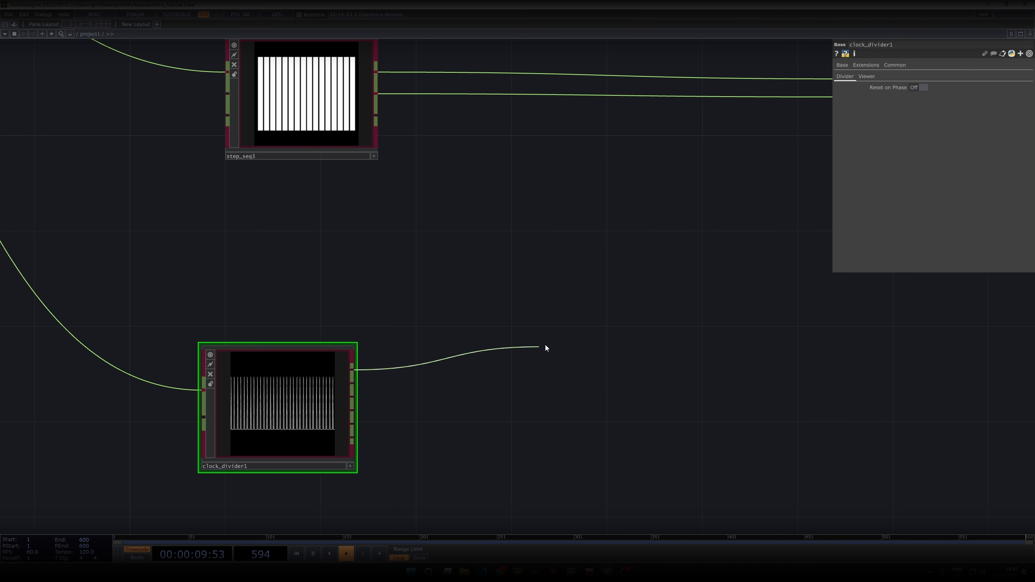
{"action": "left_click", "coordinate": [545, 346]}
{"action": "type", "text": "nu"}
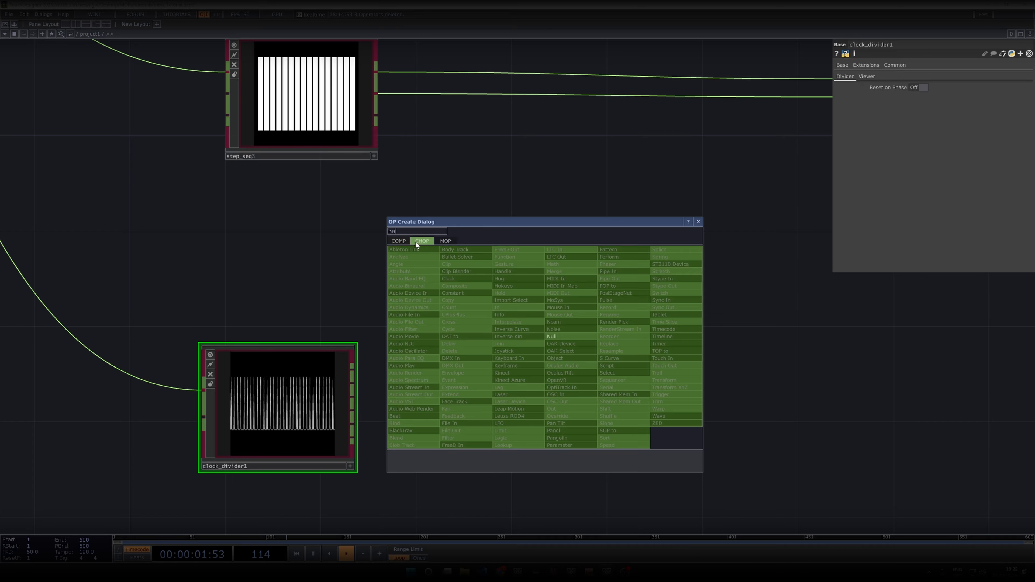
{"action": "left_click", "coordinate": [554, 336]}
{"action": "left_click", "coordinate": [523, 320]}
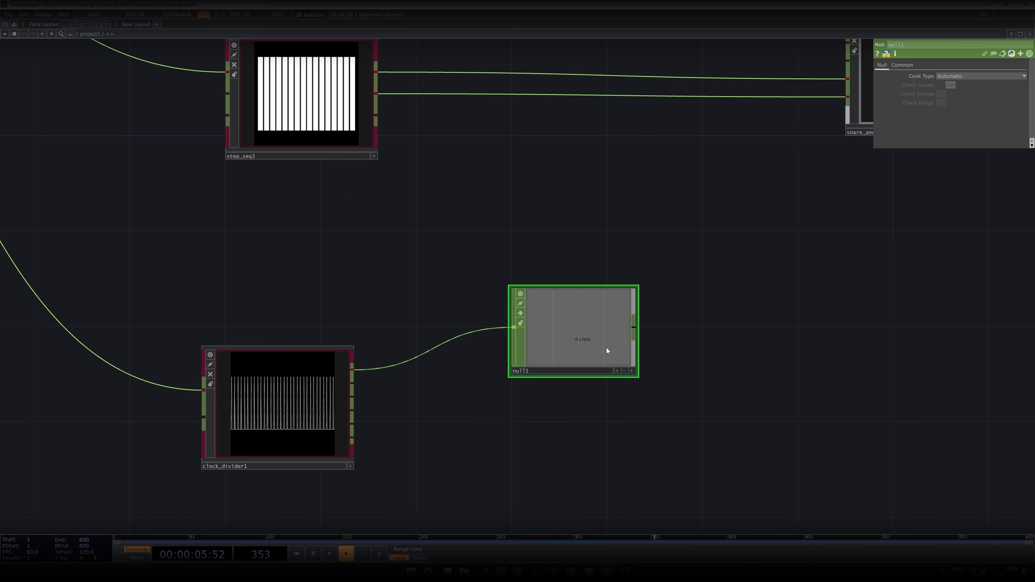
- Add a second Null CHOP below the first, connected to the clock divider's second output
{"action": "left_click", "coordinate": [353, 385]}
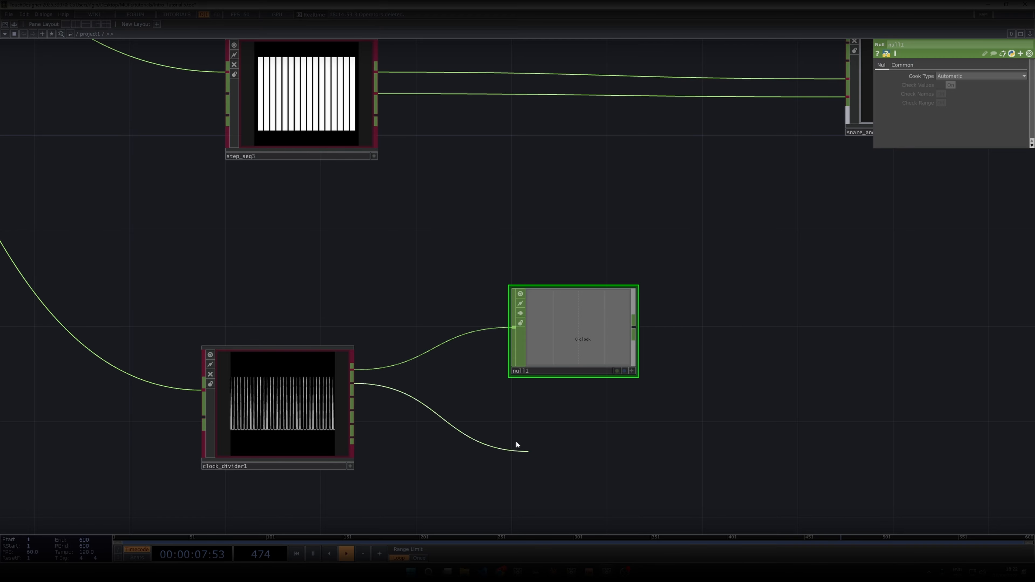
{"action": "left_click", "coordinate": [505, 432]}
{"action": "left_click", "coordinate": [379, 326]}
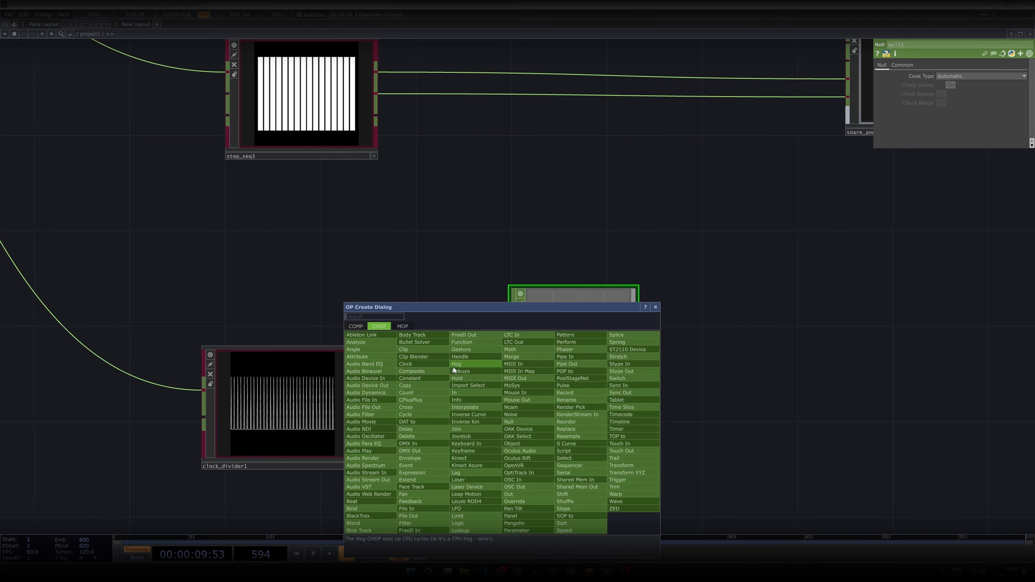
{"action": "left_click", "coordinate": [509, 419]}
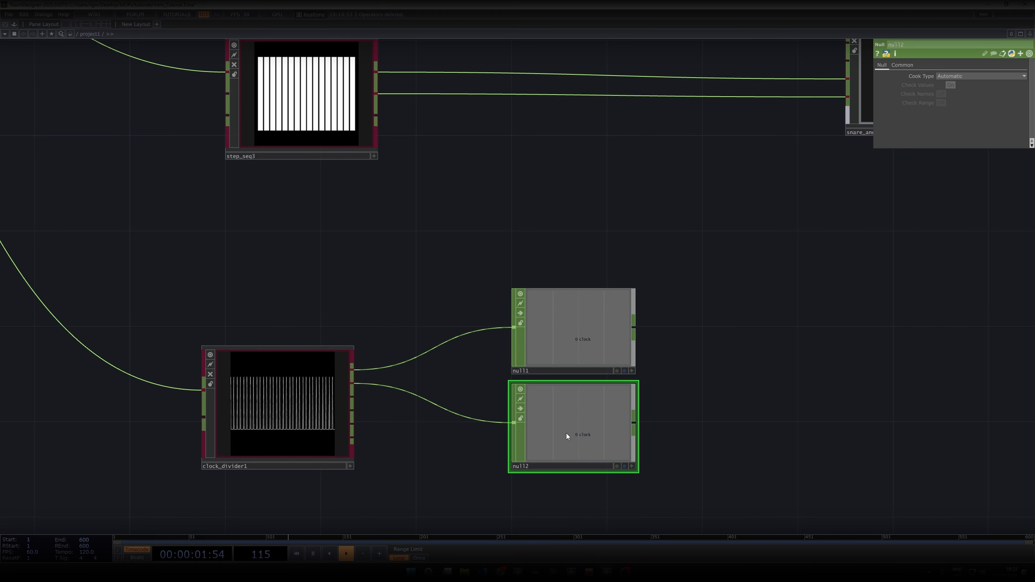
{"action": "scroll", "coordinate": [661, 406], "scroll_direction": "up", "scroll_amount": 3}
{"action": "left_click_drag", "start_coordinate": [661, 406], "coordinate": [648, 327]}
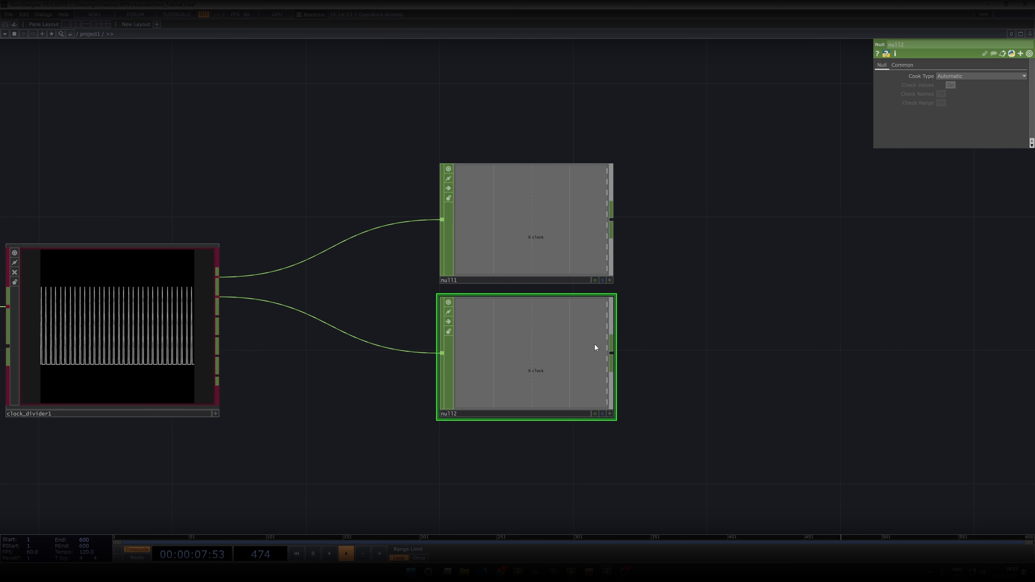
- Add a third Null CHOP connected to the clock divider's div 1/4 output and align it under the other Nulls
{"action": "scroll", "coordinate": [410, 361], "scroll_direction": "down", "scroll_amount": 5}
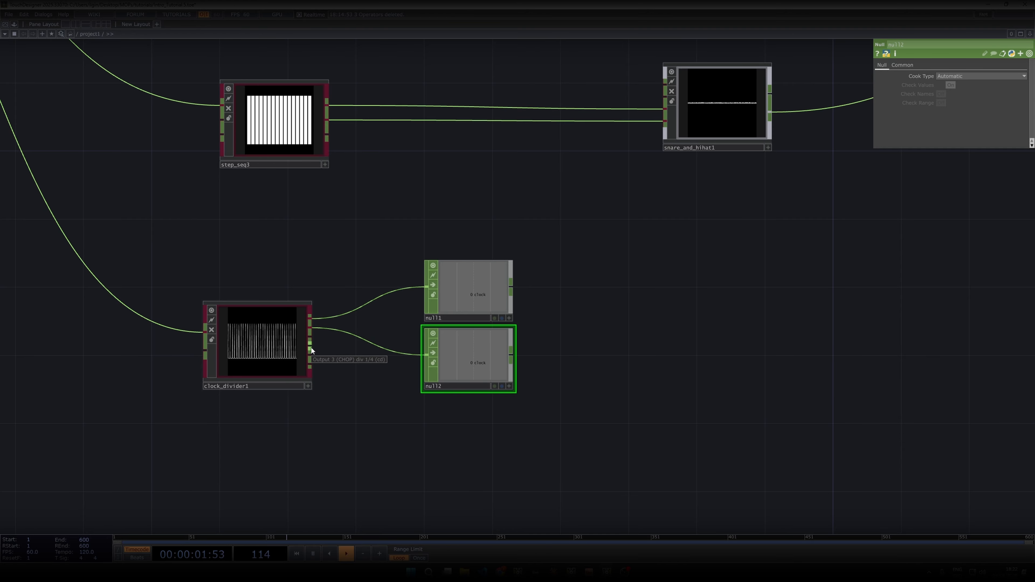
{"action": "right_click", "coordinate": [311, 356]}
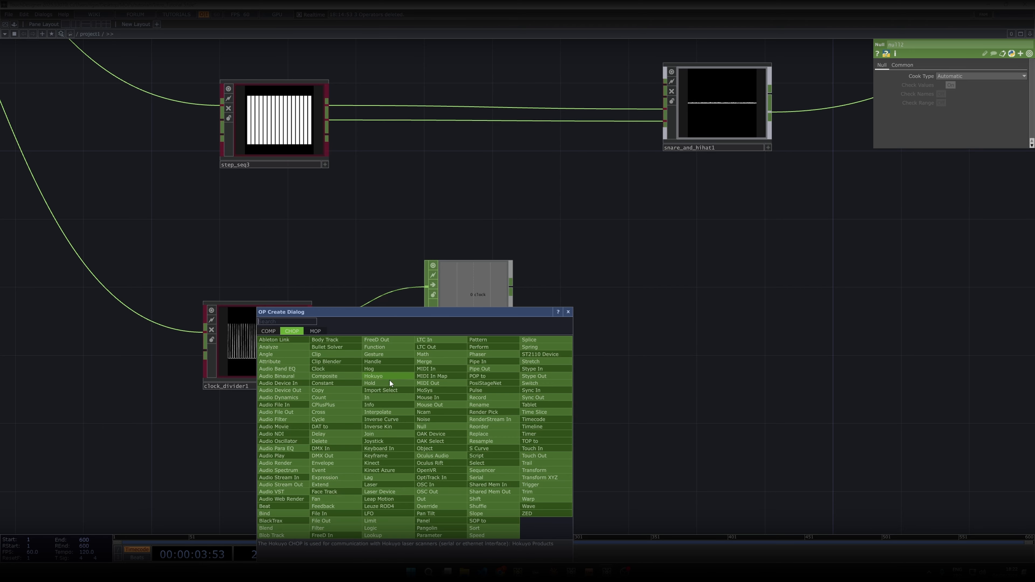
{"action": "left_click", "coordinate": [399, 426]}
{"action": "left_click", "coordinate": [419, 428]}
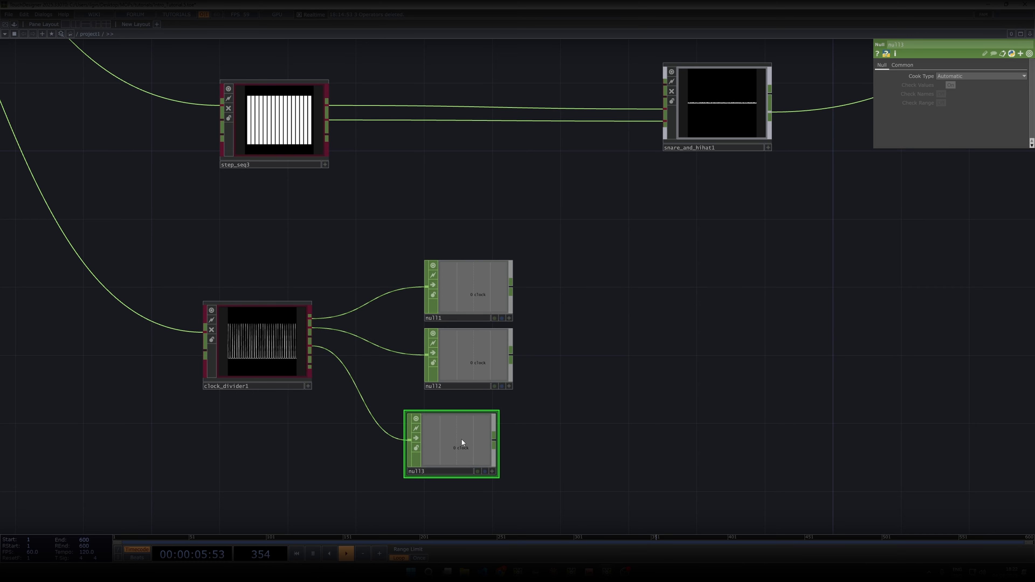
{"action": "left_click_drag", "start_coordinate": [462, 439], "coordinate": [478, 436]}
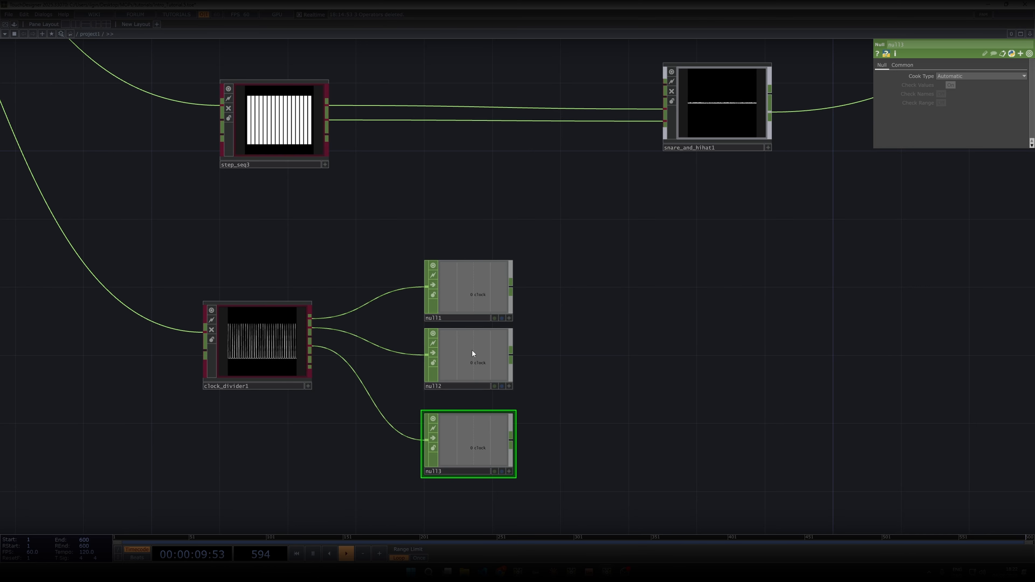
- Delete the three Null CHOPs attached to the clock divider
{"action": "left_click_drag", "start_coordinate": [414, 234], "coordinate": [552, 488]}
{"action": "key", "text": "Delete"}
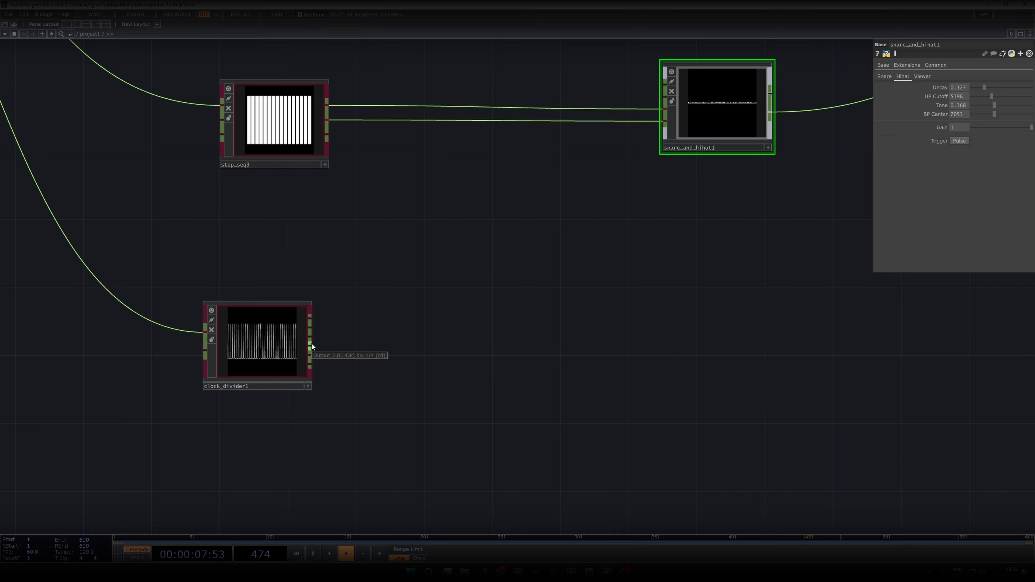
- Examine step_seq3's gate step settings and how the sequencers are wired to the clock
{"action": "scroll", "coordinate": [404, 296], "scroll_direction": "down", "scroll_amount": 3}
{"action": "scroll", "coordinate": [423, 294], "scroll_direction": "up", "scroll_amount": 3}
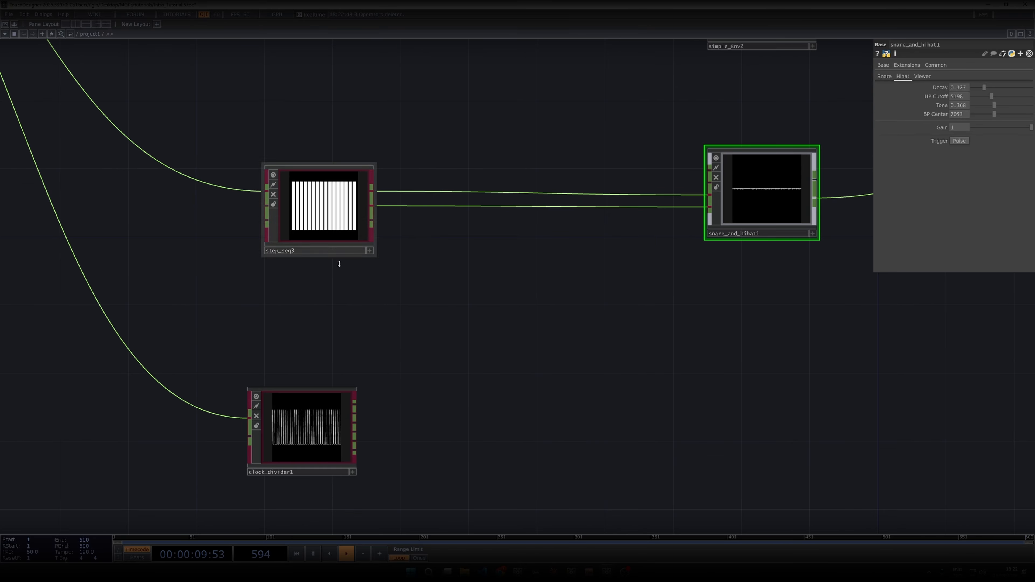
{"action": "scroll", "coordinate": [345, 277], "scroll_direction": "up", "scroll_amount": 1}
{"action": "scroll", "coordinate": [352, 263], "scroll_direction": "down", "scroll_amount": 1}
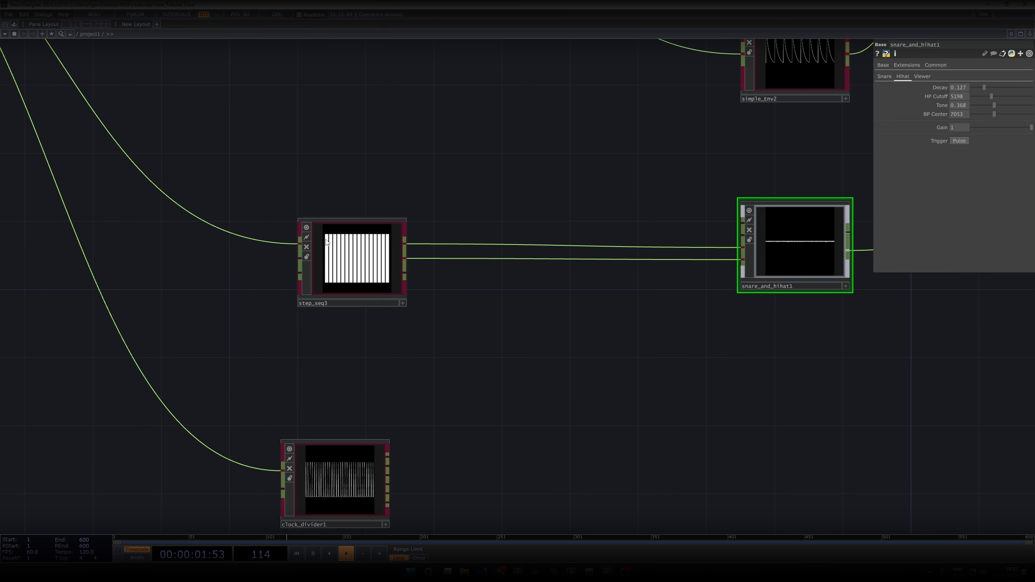
{"action": "scroll", "coordinate": [336, 249], "scroll_direction": "down", "scroll_amount": 2}
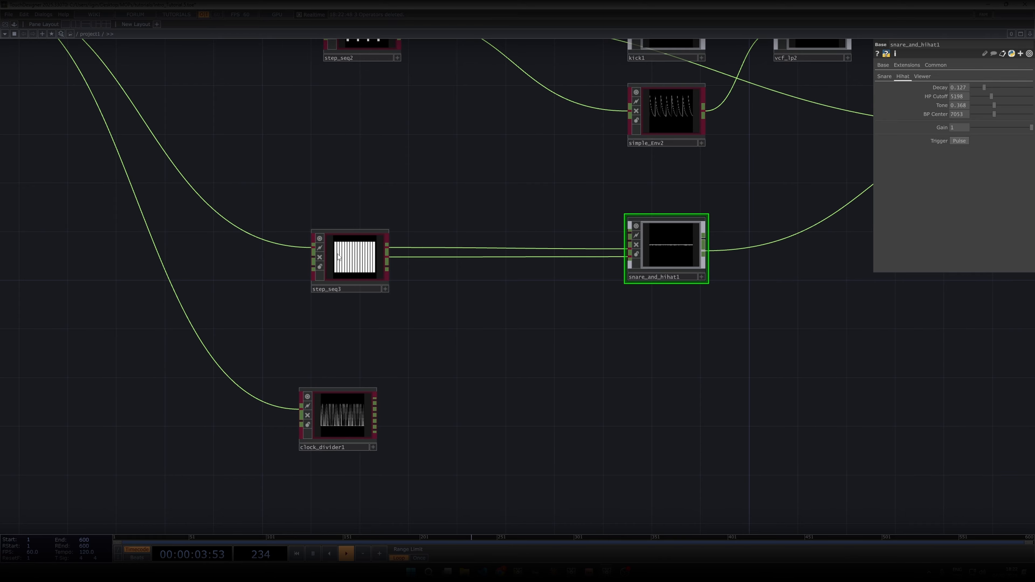
{"action": "left_click_drag", "start_coordinate": [306, 204], "coordinate": [337, 233]}
{"action": "left_click", "coordinate": [383, 288]}
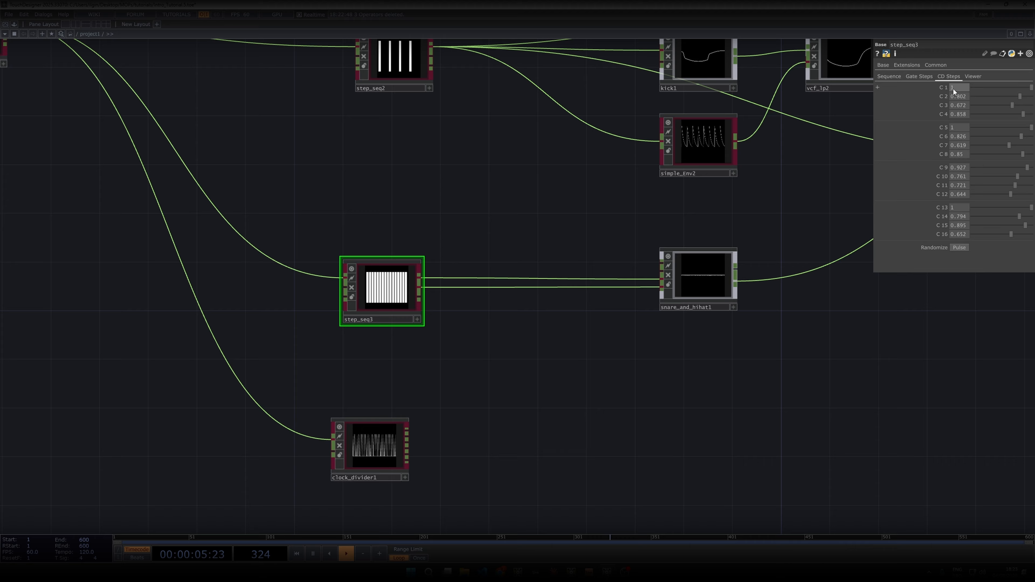
{"action": "left_click", "coordinate": [926, 77]}
{"action": "left_click_drag", "start_coordinate": [219, 130], "coordinate": [376, 201]}
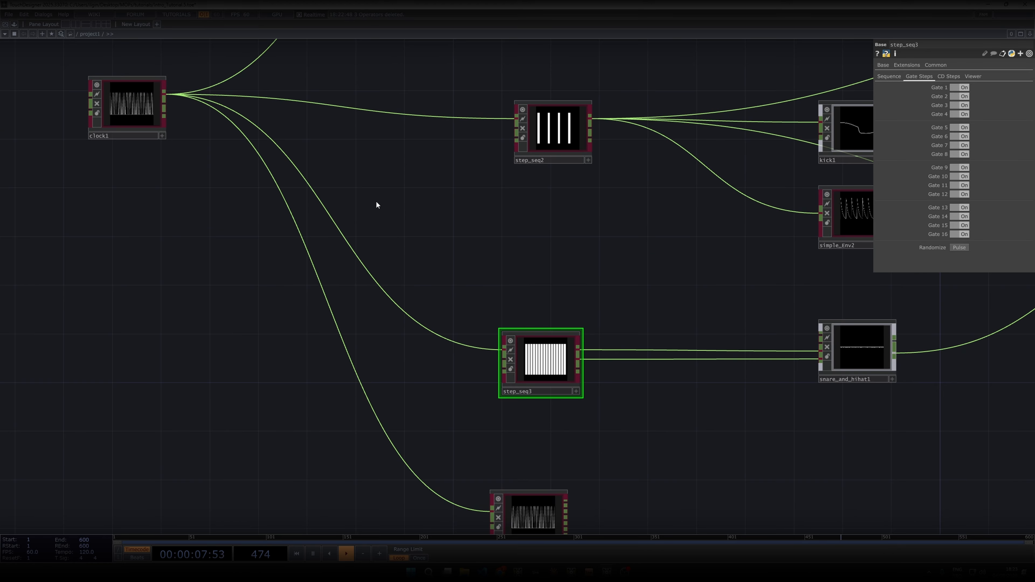
{"action": "left_click_drag", "start_coordinate": [489, 185], "coordinate": [436, 148]}
- Add a Step Sequencer connected to the clock divider's div 1/4 output and align it below snare_and_hihat1
{"action": "left_click", "coordinate": [428, 440]}
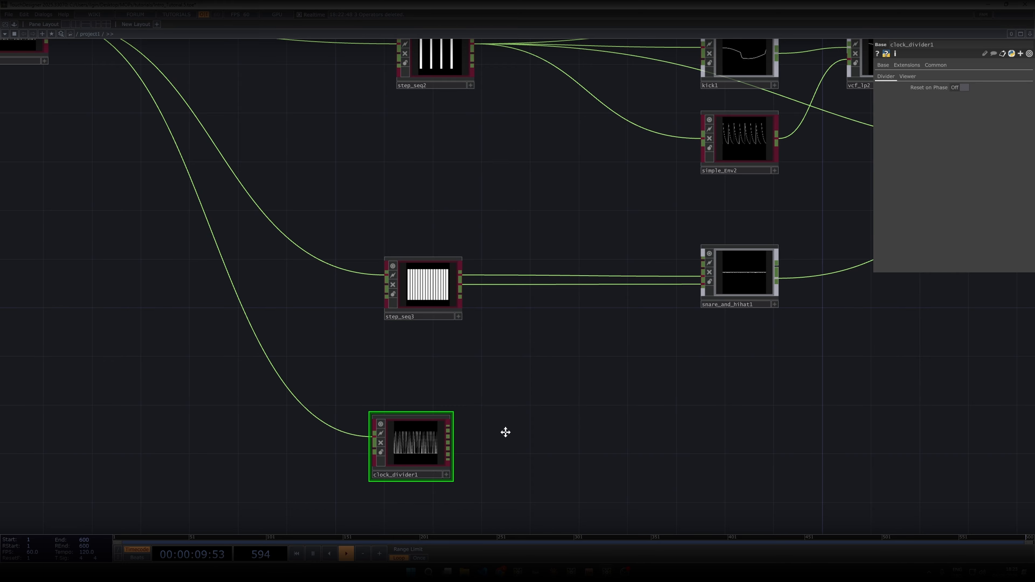
{"action": "left_click_drag", "start_coordinate": [504, 430], "coordinate": [407, 378]}
{"action": "scroll", "coordinate": [451, 422], "scroll_direction": "up", "scroll_amount": 3}
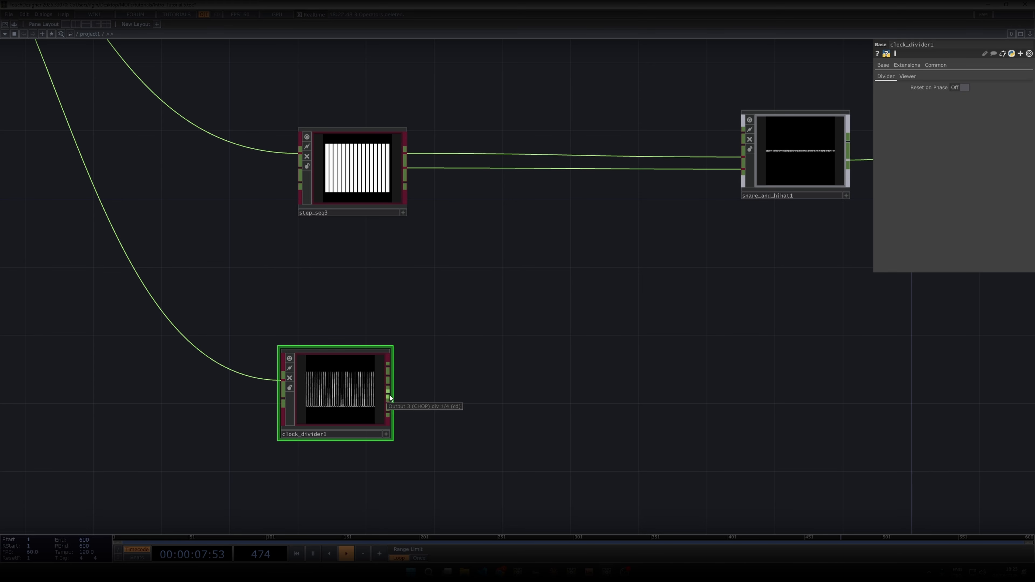
{"action": "left_click", "coordinate": [389, 398]}
{"action": "left_click", "coordinate": [586, 388]}
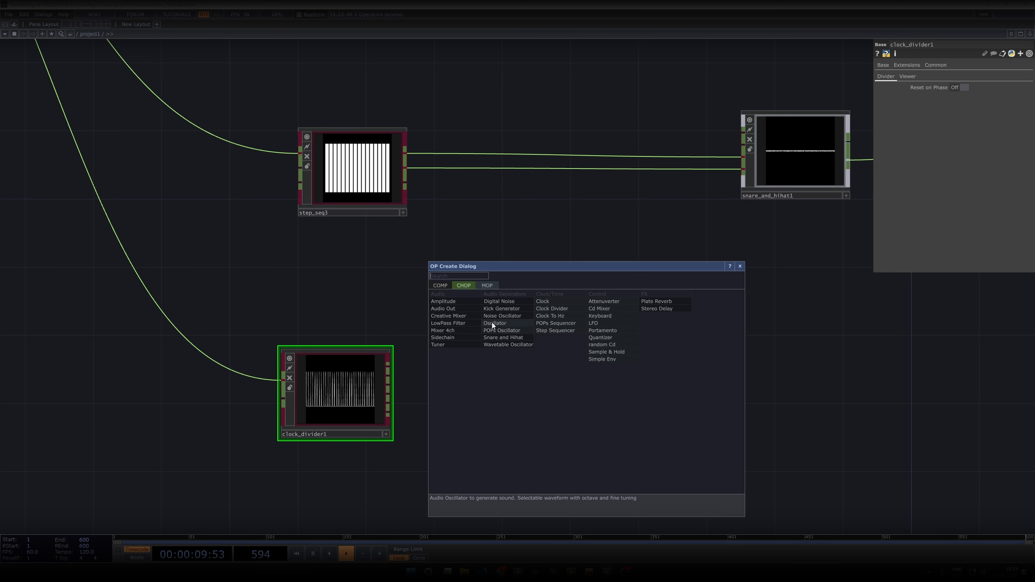
{"action": "left_click", "coordinate": [557, 330]}
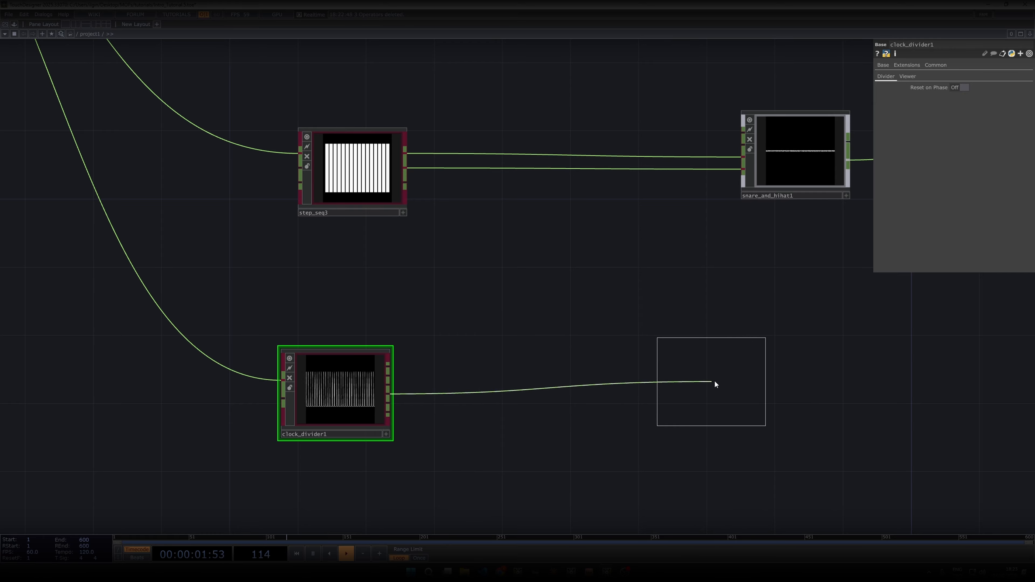
{"action": "left_click", "coordinate": [777, 398]}
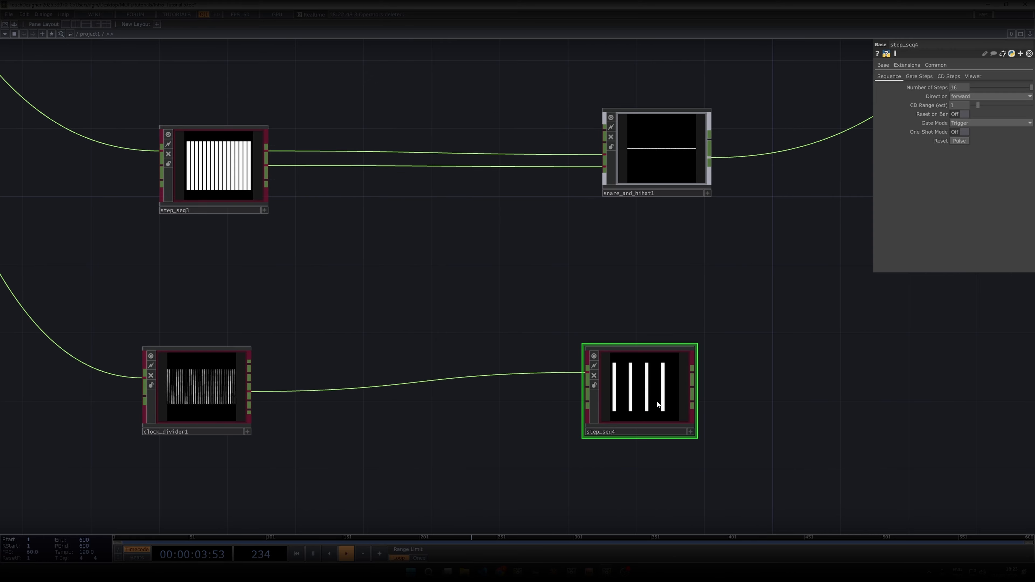
{"action": "left_click_drag", "start_coordinate": [657, 401], "coordinate": [673, 418]}
- Turn off gates 5, 9 and 13 in the step sequencer connected to the clock divider
{"action": "left_click", "coordinate": [925, 76]}
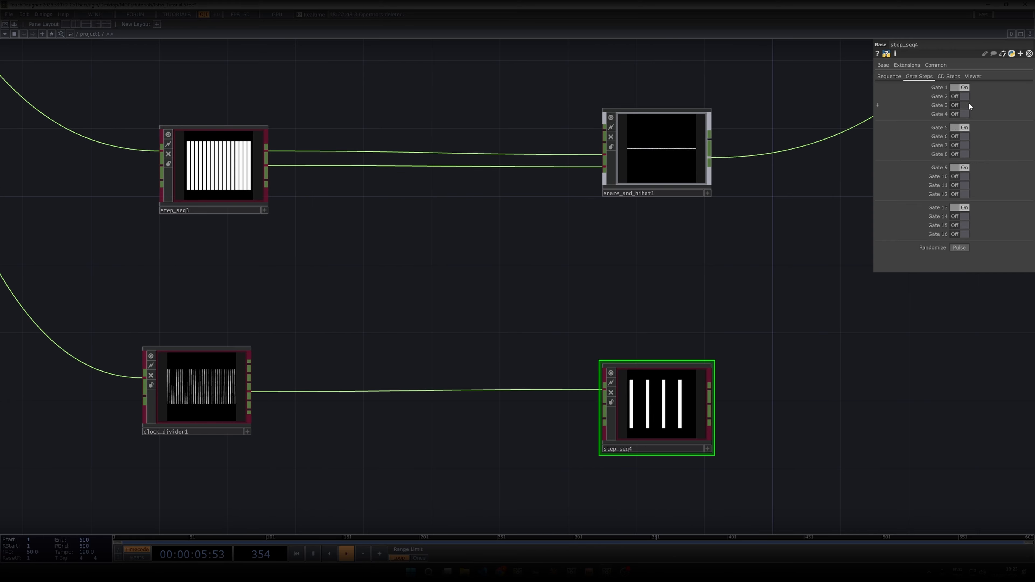
{"action": "left_click", "coordinate": [960, 128]}
{"action": "left_click", "coordinate": [960, 167]}
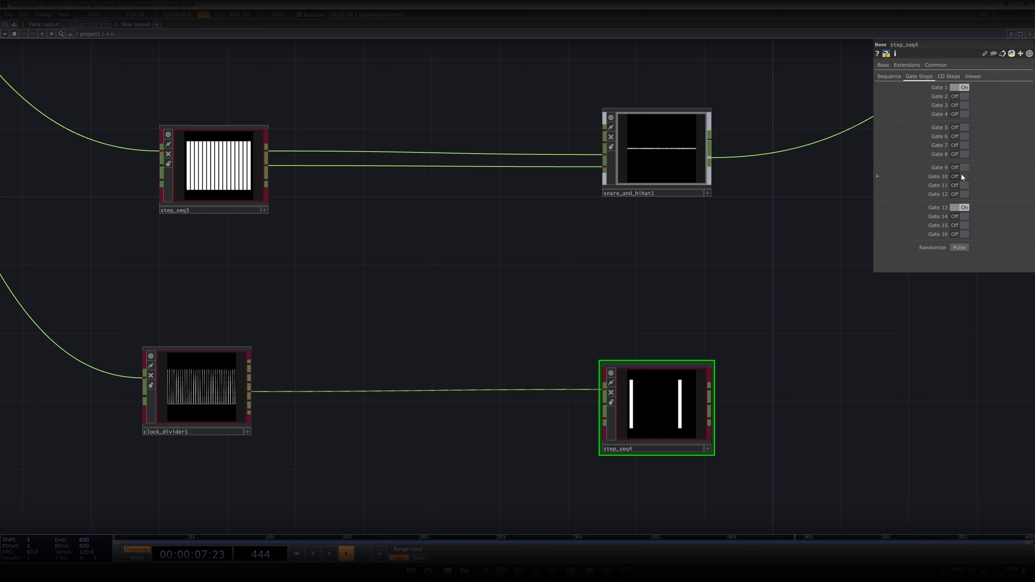
{"action": "left_click", "coordinate": [962, 208]}
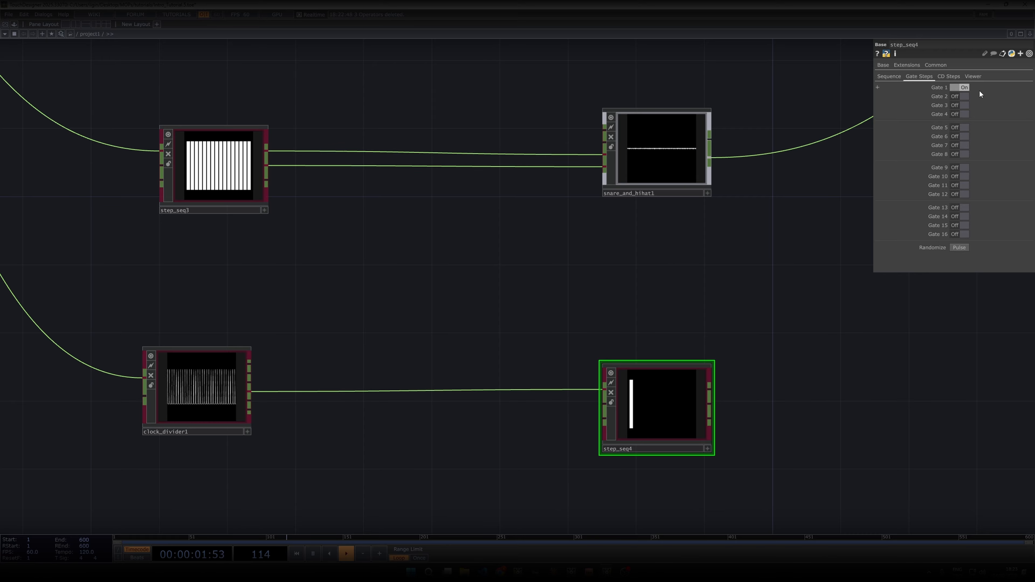
- Add a Simple Env module below step_seq4
{"action": "scroll", "coordinate": [699, 227], "scroll_direction": "down", "scroll_amount": 5}
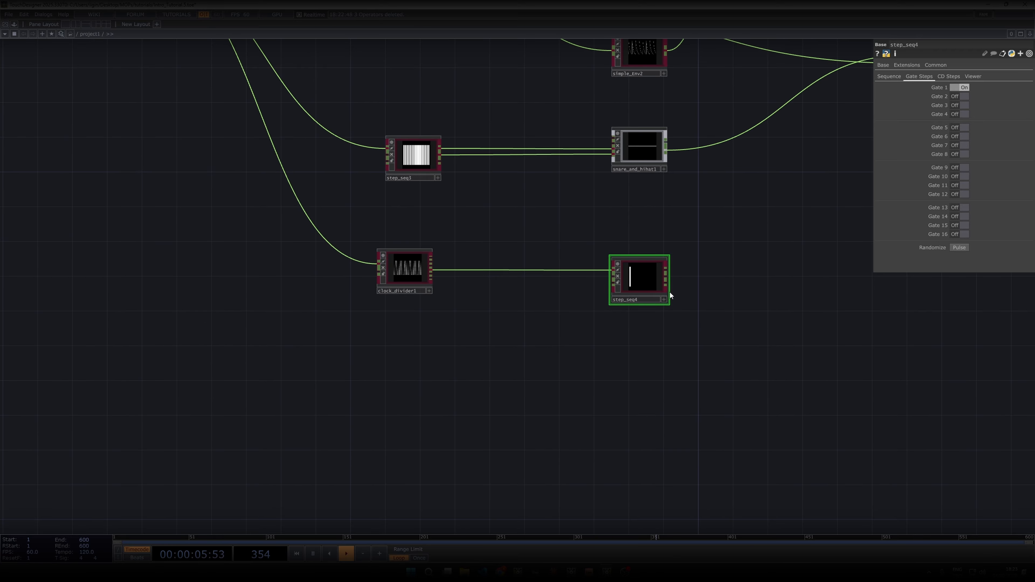
{"action": "key", "text": "Tab"}
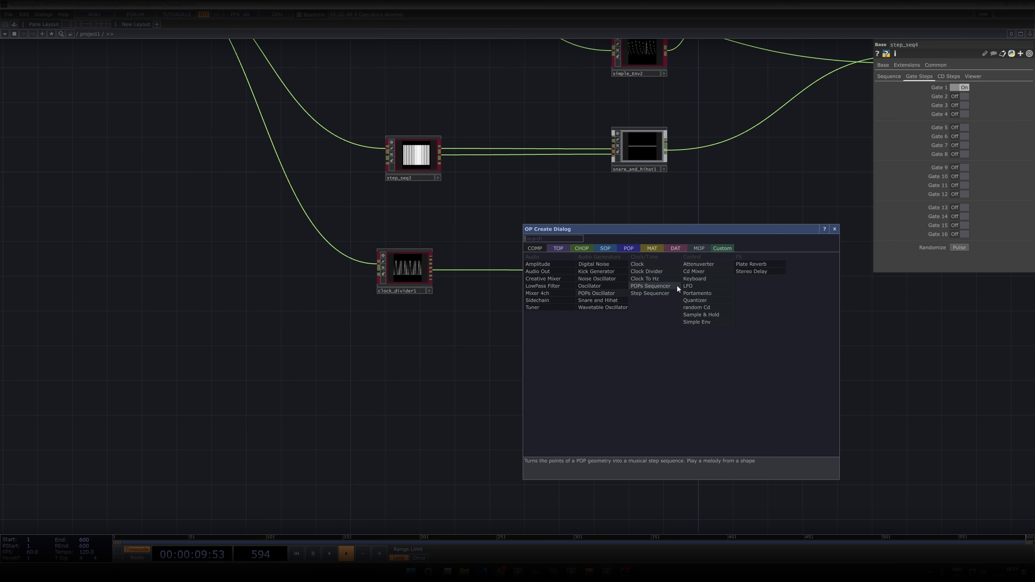
{"action": "left_click", "coordinate": [703, 321]}
{"action": "left_click", "coordinate": [688, 375]}
{"action": "scroll", "coordinate": [693, 374], "scroll_direction": "up", "scroll_amount": 5}
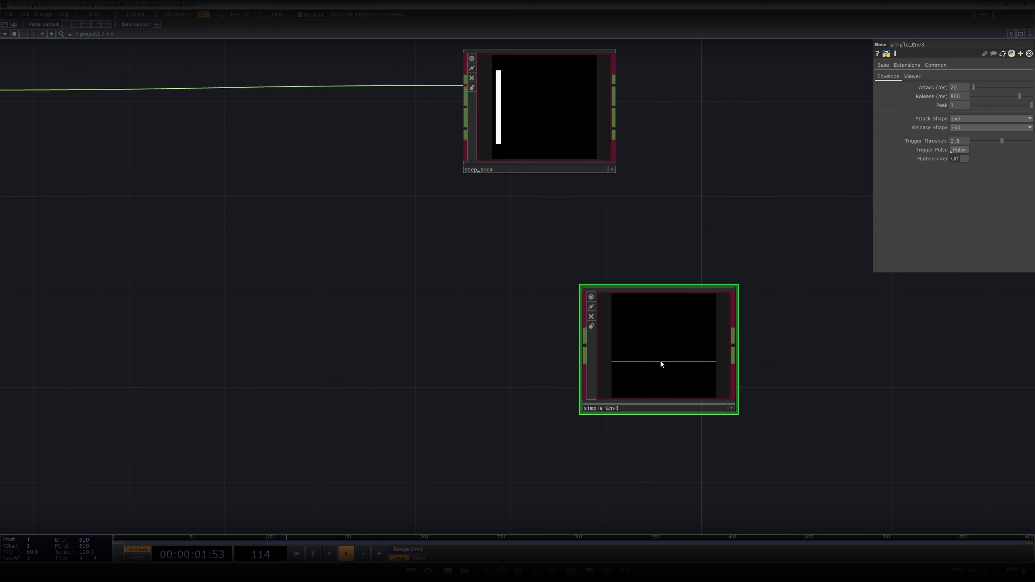
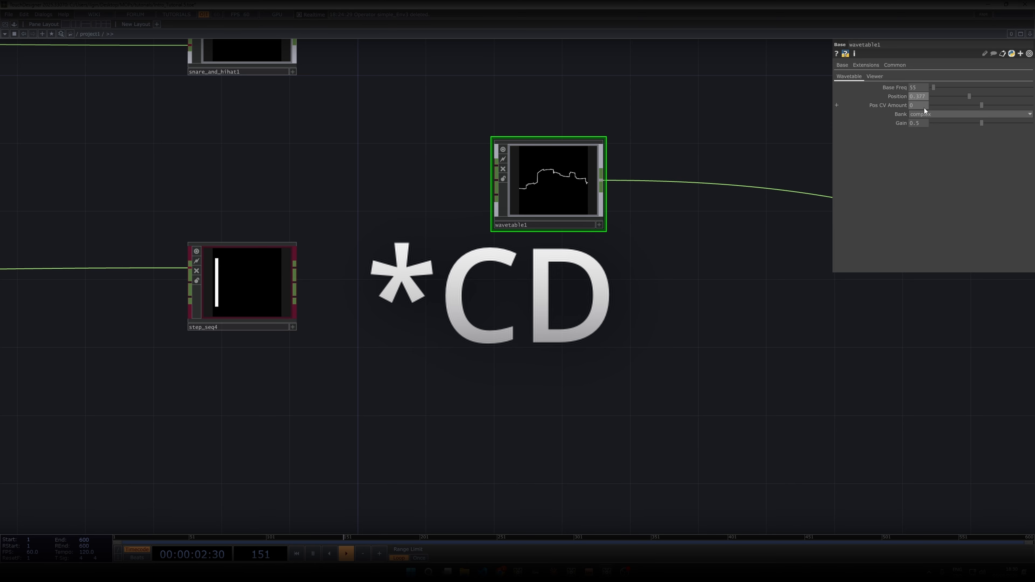
- Move wavetable1 farther away from step_seq4 and place lfo1 between snare_and_hihat1 and step_seq4
{"action": "left_click_drag", "start_coordinate": [509, 190], "coordinate": [628, 207]}
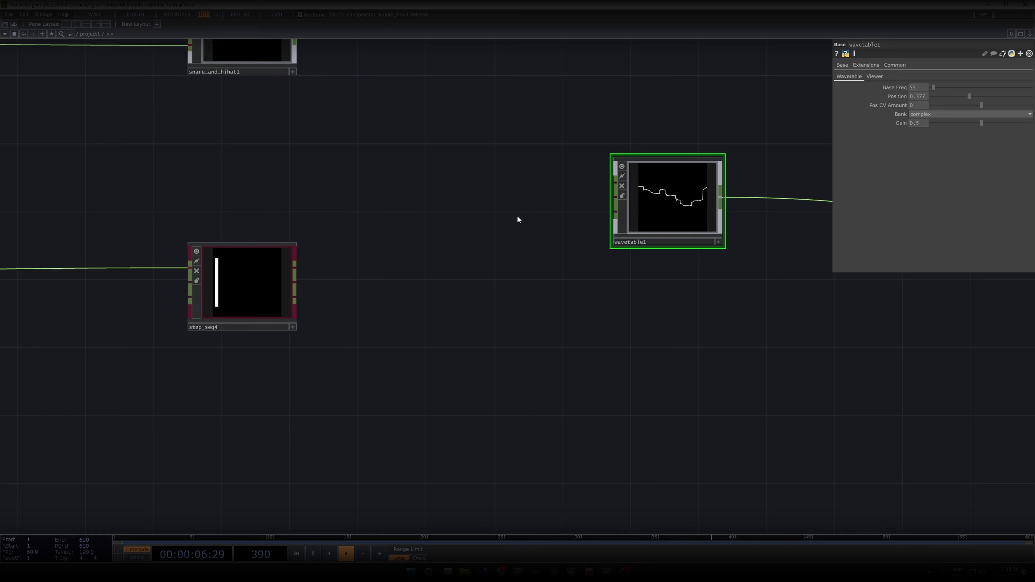
{"action": "scroll", "coordinate": [517, 213], "scroll_direction": "down", "scroll_amount": 4}
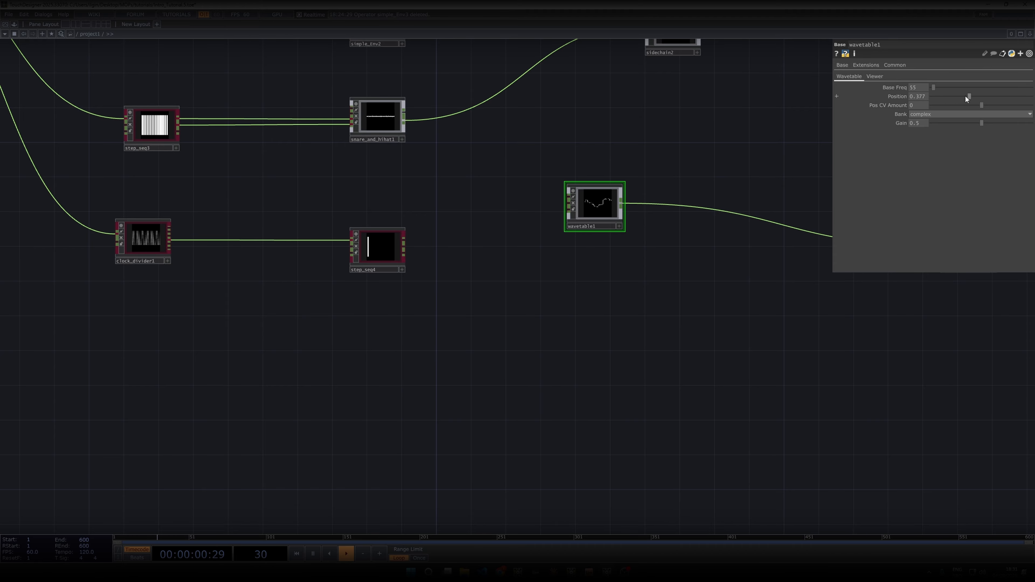
{"action": "left_click_drag", "start_coordinate": [550, 114], "coordinate": [589, 181]}
{"action": "scroll", "coordinate": [584, 182], "scroll_direction": "down", "scroll_amount": 3}
{"action": "scroll", "coordinate": [522, 154], "scroll_direction": "up", "scroll_amount": 3}
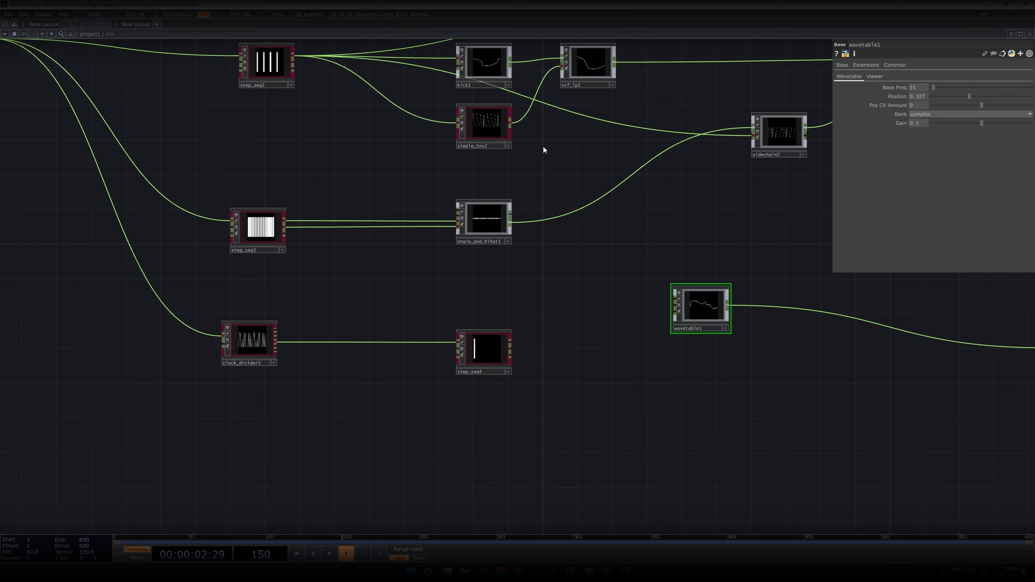
{"action": "left_click_drag", "start_coordinate": [543, 145], "coordinate": [535, 201]}
{"action": "scroll", "coordinate": [291, 170], "scroll_direction": "down", "scroll_amount": 3}
{"action": "left_click_drag", "start_coordinate": [397, 83], "coordinate": [418, 321]}
{"action": "left_click_drag", "start_coordinate": [509, 119], "coordinate": [520, 213]}
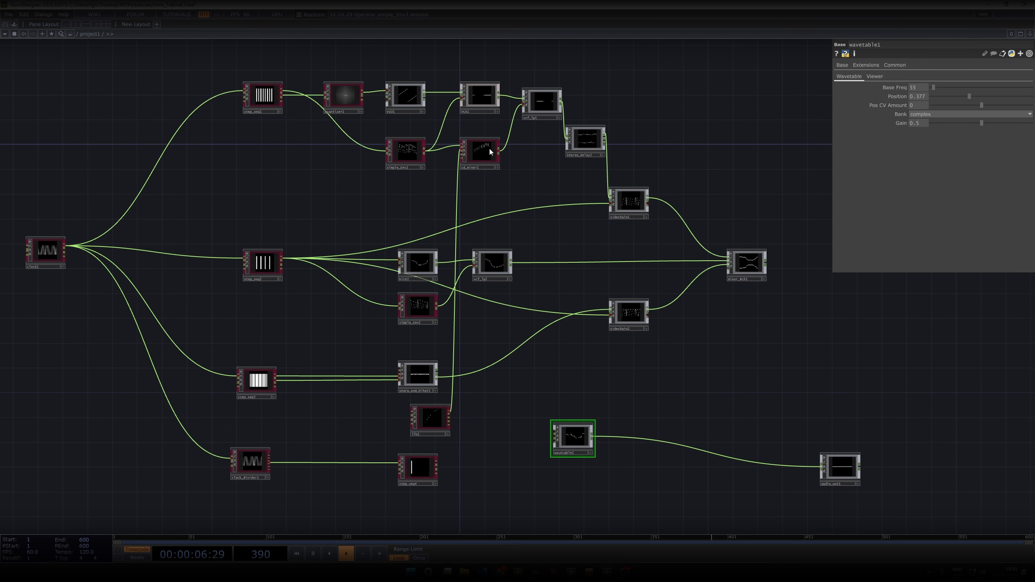
- Attach a Null CHOP to the lfo1 output that feeds cd_mixer1
{"action": "middle_click_drag", "start_coordinate": [475, 145], "coordinate": [453, 177]}
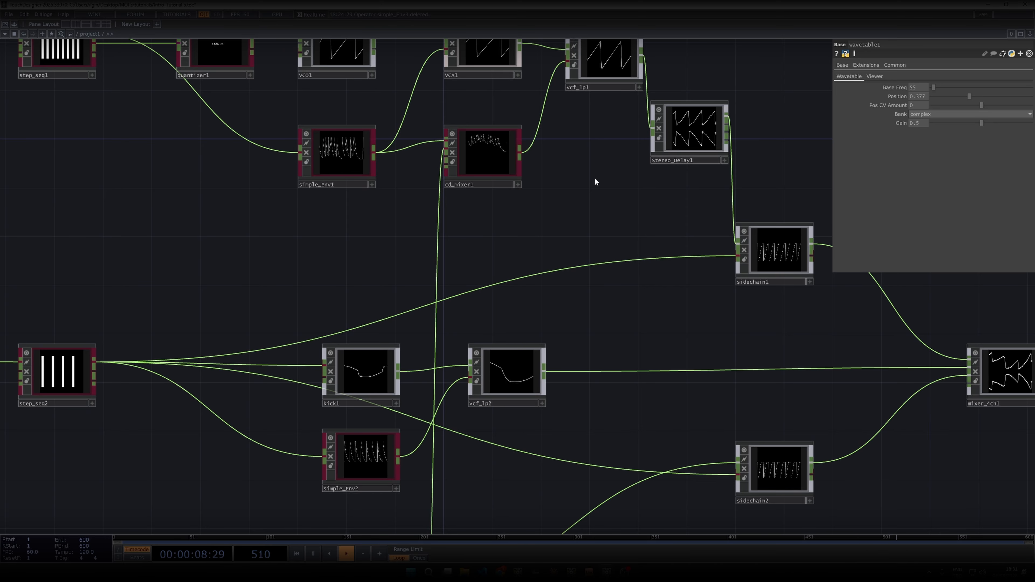
{"action": "left_click_drag", "start_coordinate": [600, 407], "coordinate": [559, 302]}
{"action": "middle_click_drag", "start_coordinate": [559, 304], "coordinate": [563, 301]}
{"action": "left_click_drag", "start_coordinate": [496, 489], "coordinate": [497, 331]}
{"action": "middle_click_drag", "start_coordinate": [497, 331], "coordinate": [493, 315]}
{"action": "left_click_drag", "start_coordinate": [493, 315], "coordinate": [484, 289]}
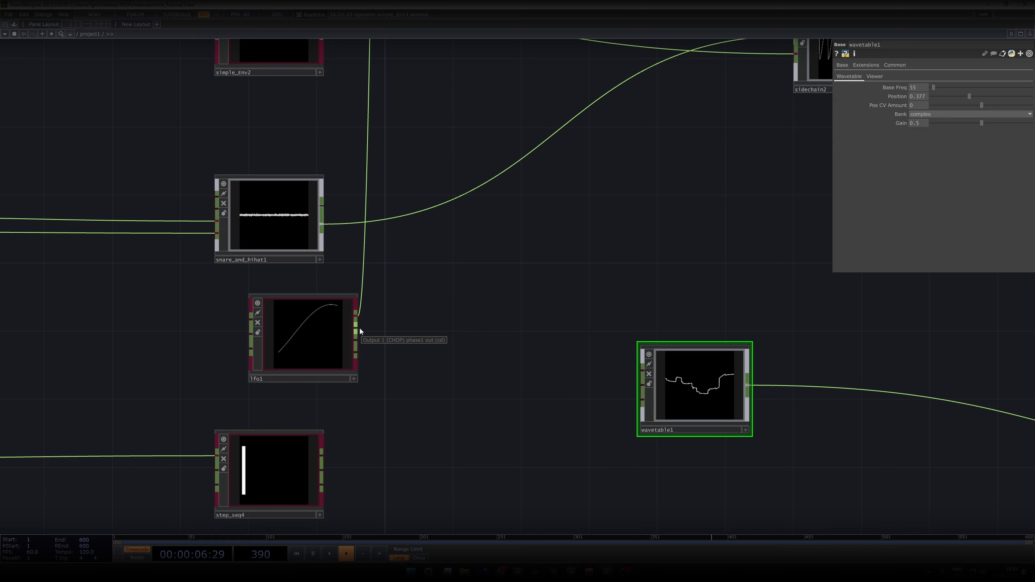
{"action": "left_click", "coordinate": [356, 315]}
{"action": "left_click", "coordinate": [416, 311]}
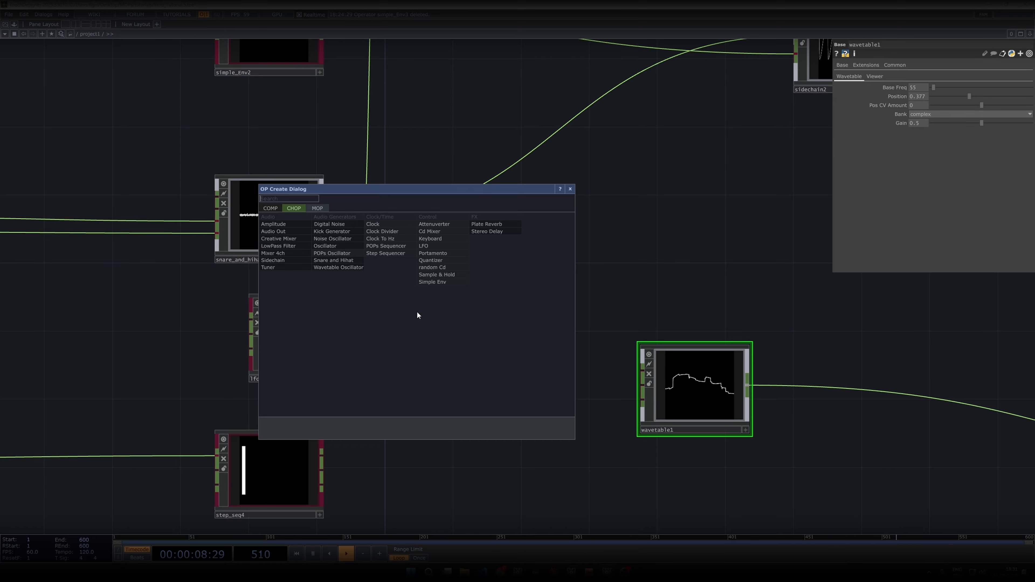
{"action": "type", "text": "nu"}
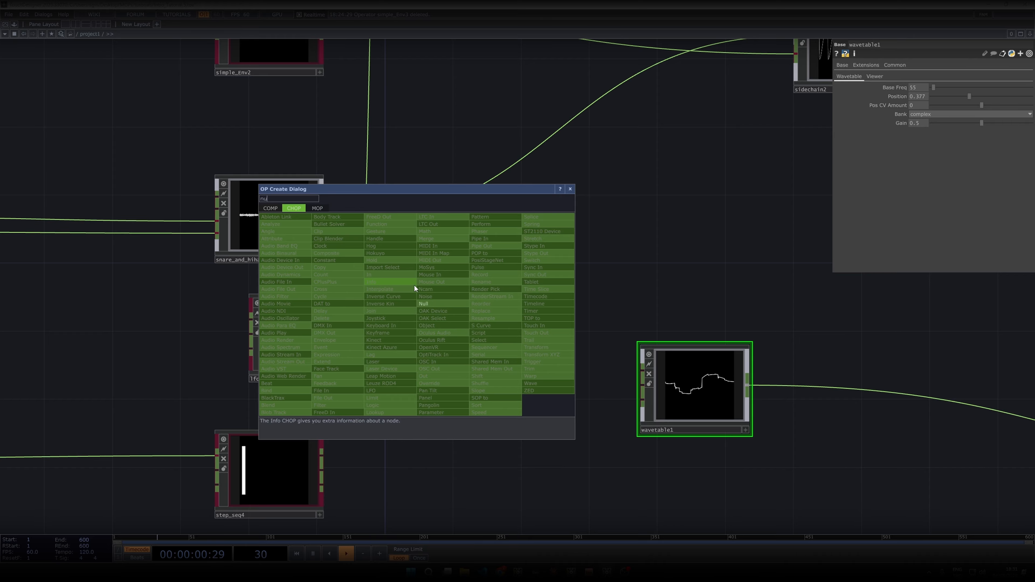
{"action": "left_click", "coordinate": [427, 302]}
{"action": "left_click_drag", "start_coordinate": [445, 305], "coordinate": [464, 270]}
{"action": "scroll", "coordinate": [411, 338], "scroll_direction": "up", "scroll_amount": 2}
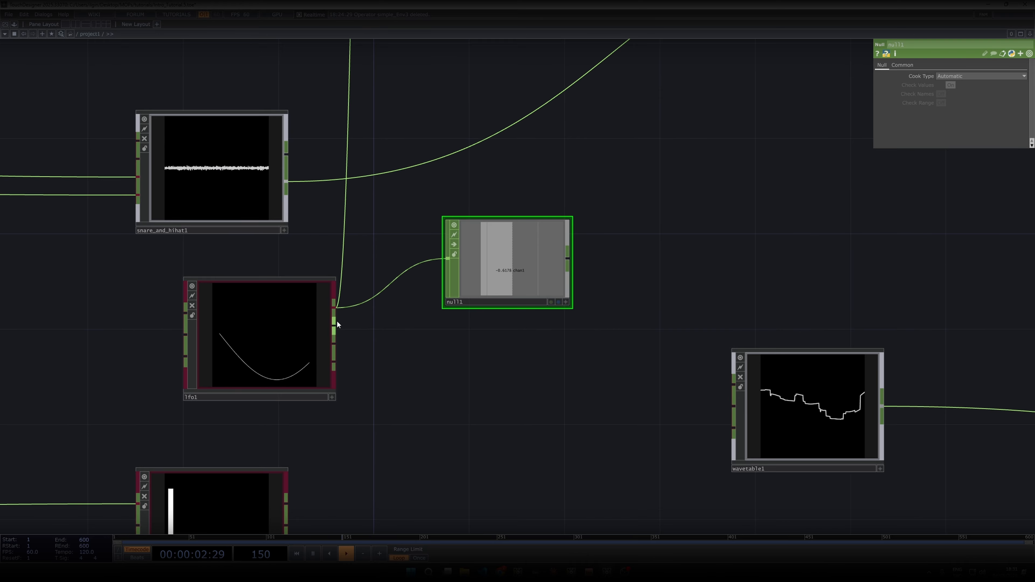
- Attach a second Null CHOP to lfo1's phase1 output and compare its signal with the first Null
{"action": "left_click_drag", "start_coordinate": [337, 321], "coordinate": [430, 355]}
{"action": "type", "text": "nu"}
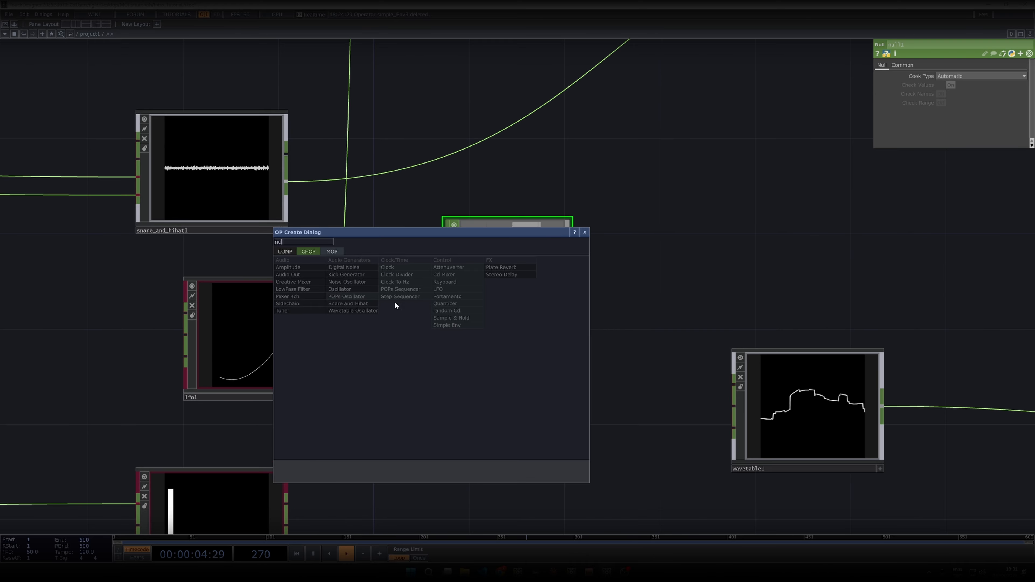
{"action": "left_click", "coordinate": [311, 253]}
{"action": "left_click", "coordinate": [290, 252]}
{"action": "left_click", "coordinate": [309, 252]}
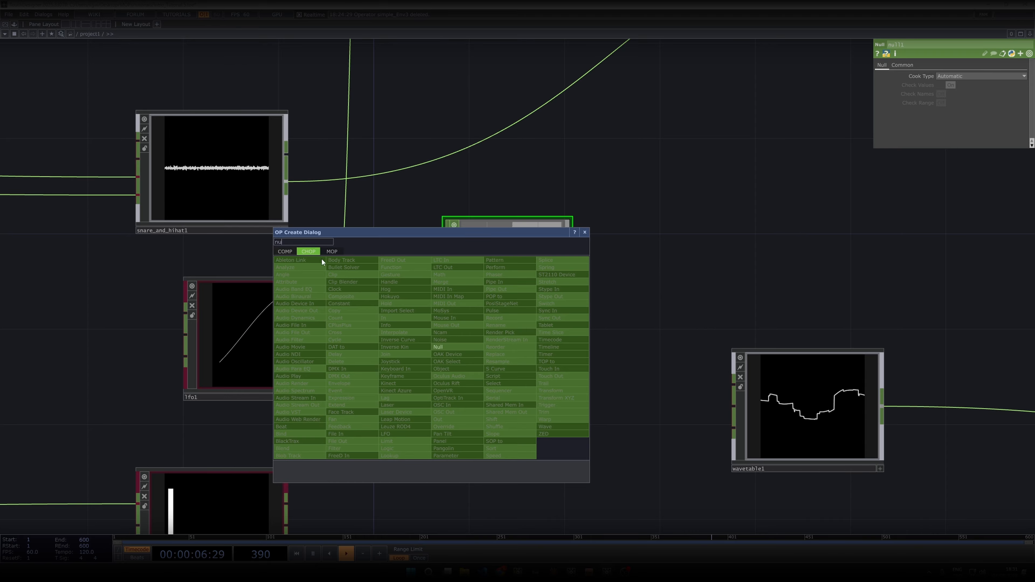
{"action": "left_click", "coordinate": [448, 347]}
{"action": "left_click", "coordinate": [525, 359]}
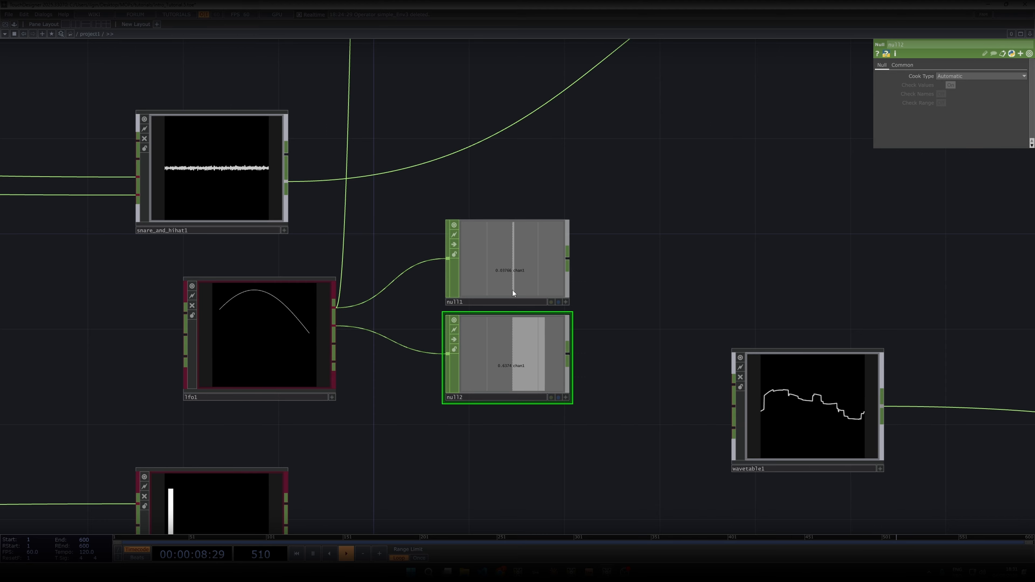
{"action": "left_click_drag", "start_coordinate": [506, 285], "coordinate": [507, 261]}
{"action": "scroll", "coordinate": [509, 285], "scroll_direction": "up", "scroll_amount": 3}
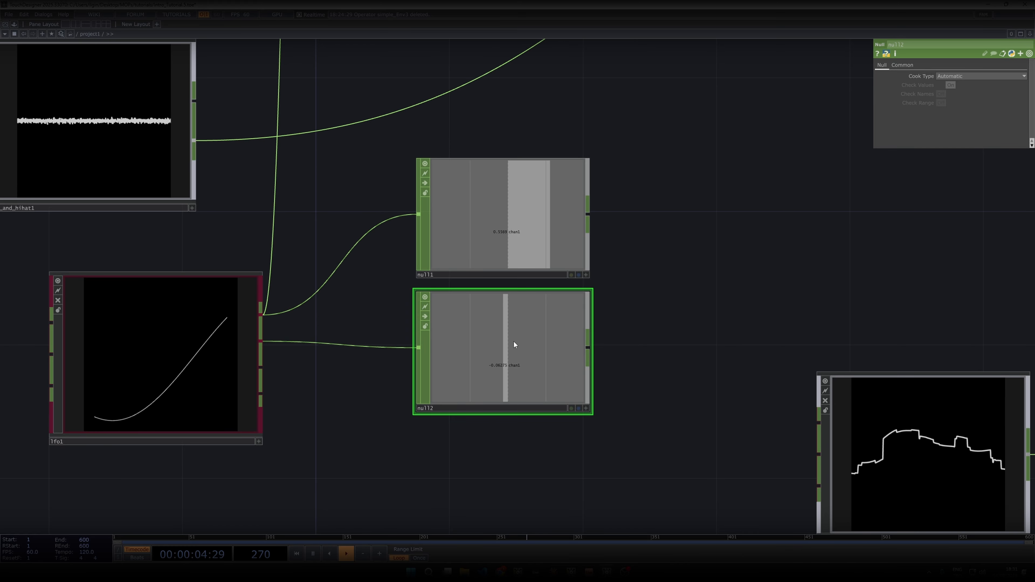
- Delete both Null CHOPs attached to lfo1
{"action": "scroll", "coordinate": [654, 232], "scroll_direction": "down", "scroll_amount": 1}
{"action": "scroll", "coordinate": [654, 232], "scroll_direction": "down", "scroll_amount": 1}
{"action": "left_click_drag", "start_coordinate": [676, 214], "coordinate": [478, 362]}
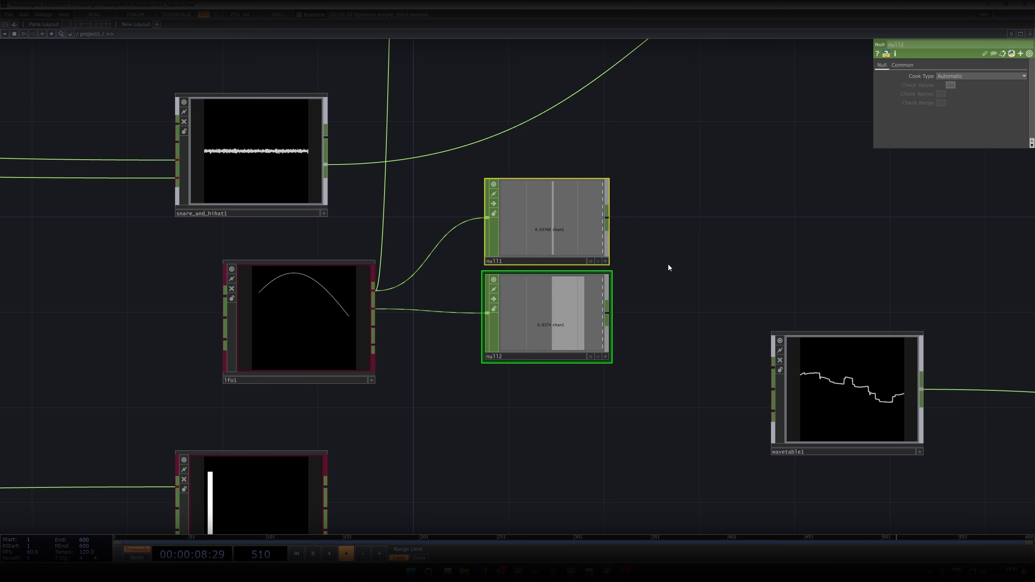
{"action": "key", "text": "Delete"}
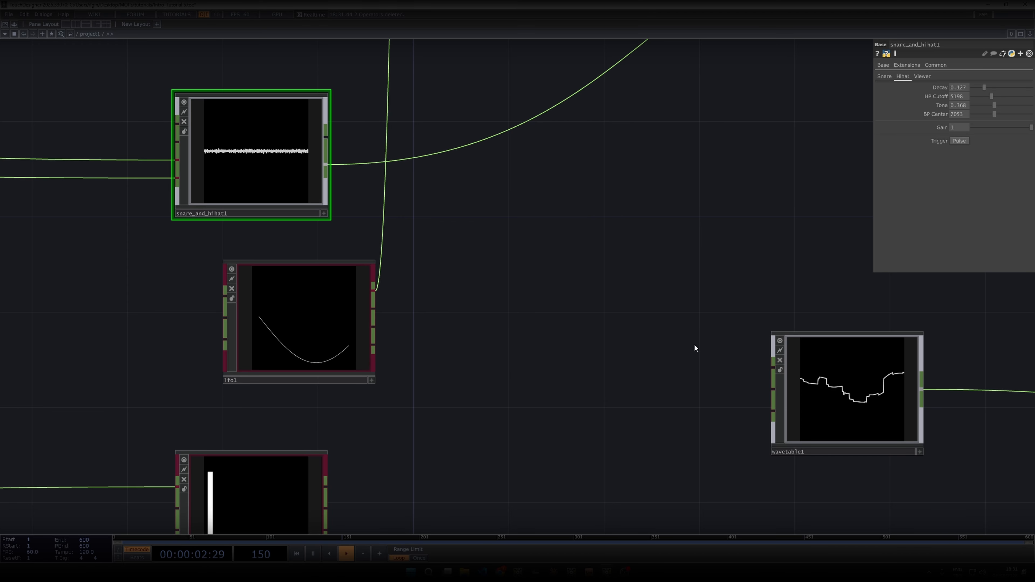
- Connect lfo1's phase1 output to the middle input of wavetable1
{"action": "middle_click_drag", "start_coordinate": [685, 317], "coordinate": [592, 318]}
{"action": "scroll", "coordinate": [592, 318], "scroll_direction": "down", "scroll_amount": 2}
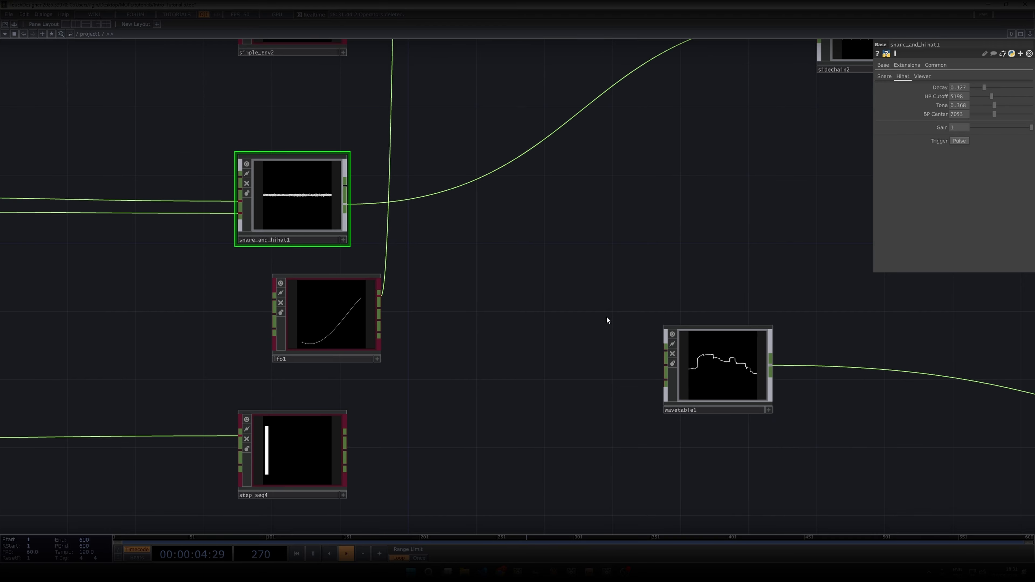
{"action": "left_click", "coordinate": [382, 308]}
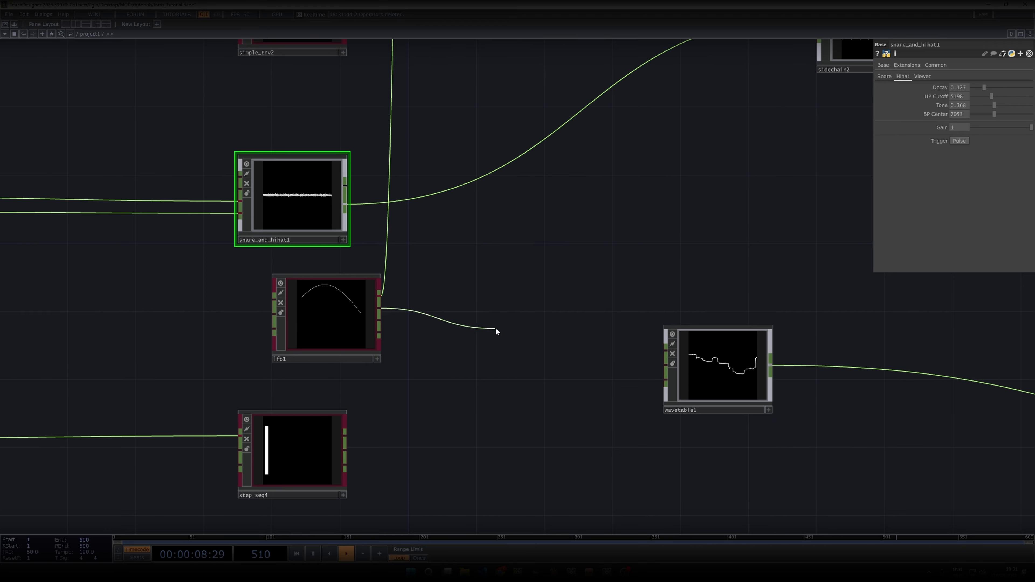
{"action": "left_click", "coordinate": [665, 367]}
- Unmute audio_out1 and set its volume to -10.3 dB
{"action": "left_click_drag", "start_coordinate": [634, 294], "coordinate": [543, 284]}
{"action": "scroll", "coordinate": [397, 289], "scroll_direction": "down", "scroll_amount": 4}
{"action": "left_click", "coordinate": [797, 359]}
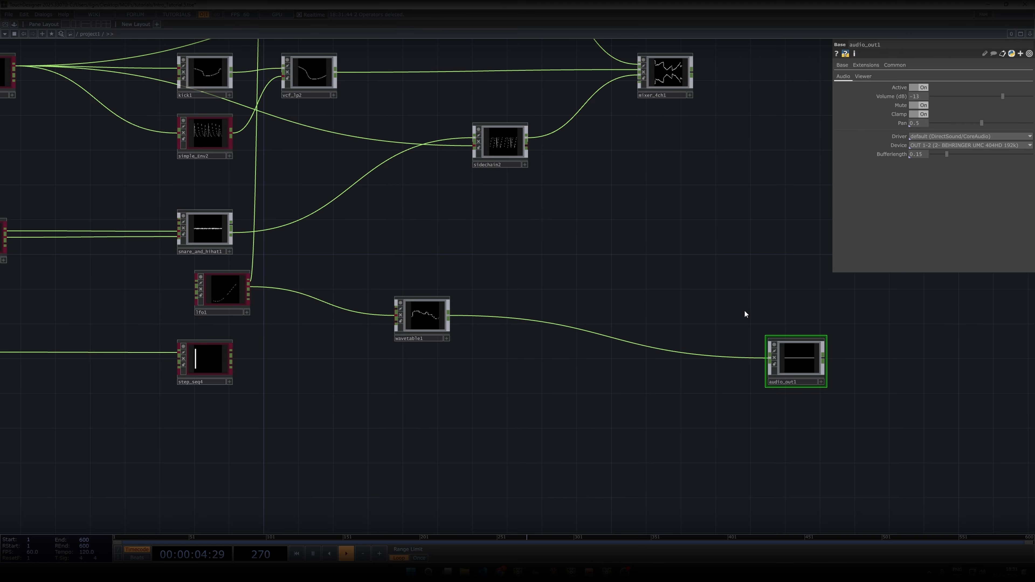
{"action": "left_click", "coordinate": [915, 106]}
{"action": "scroll", "coordinate": [427, 324], "scroll_direction": "up", "scroll_amount": 5}
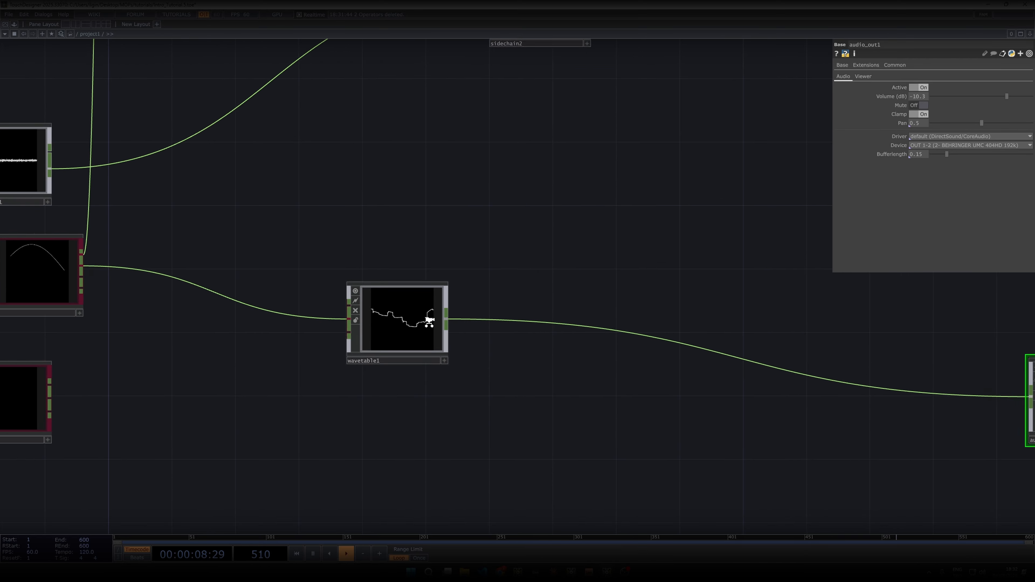
- Set wavetable1's Pos CV Amount to 0.389
{"action": "left_click", "coordinate": [417, 319]}
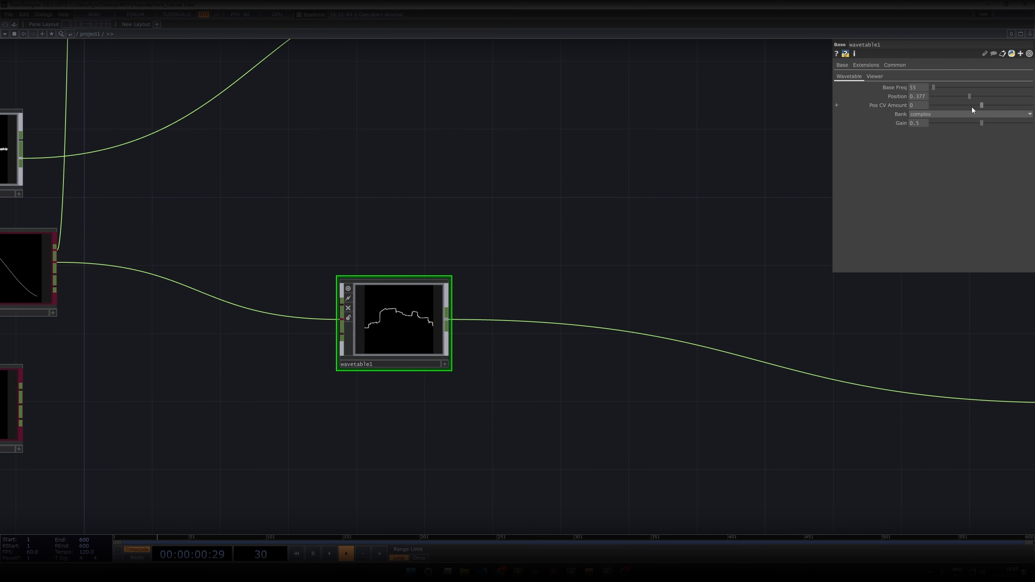
{"action": "left_click_drag", "start_coordinate": [981, 105], "coordinate": [984, 104]}
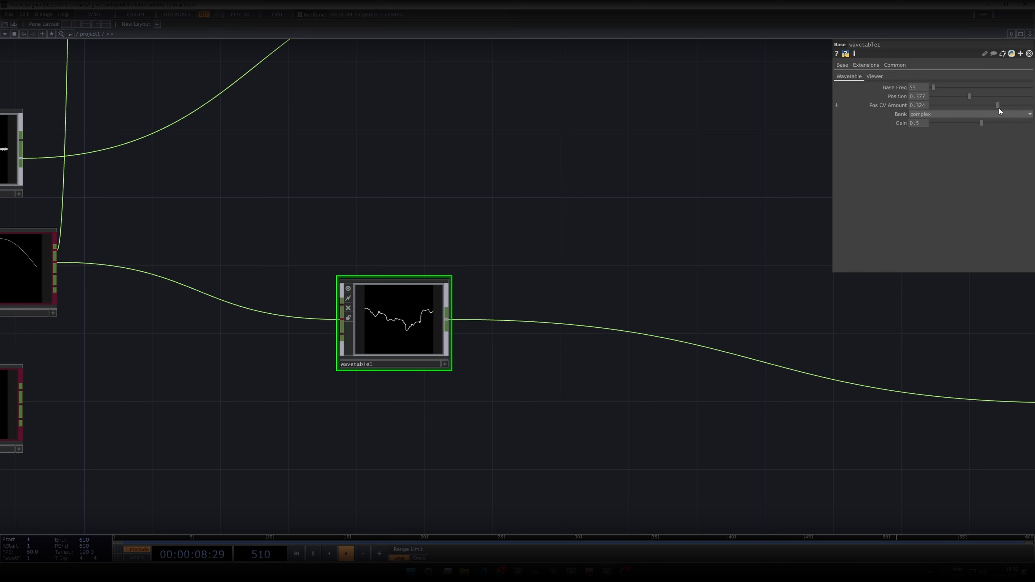
{"action": "left_click_drag", "start_coordinate": [1000, 108], "coordinate": [1001, 109]}
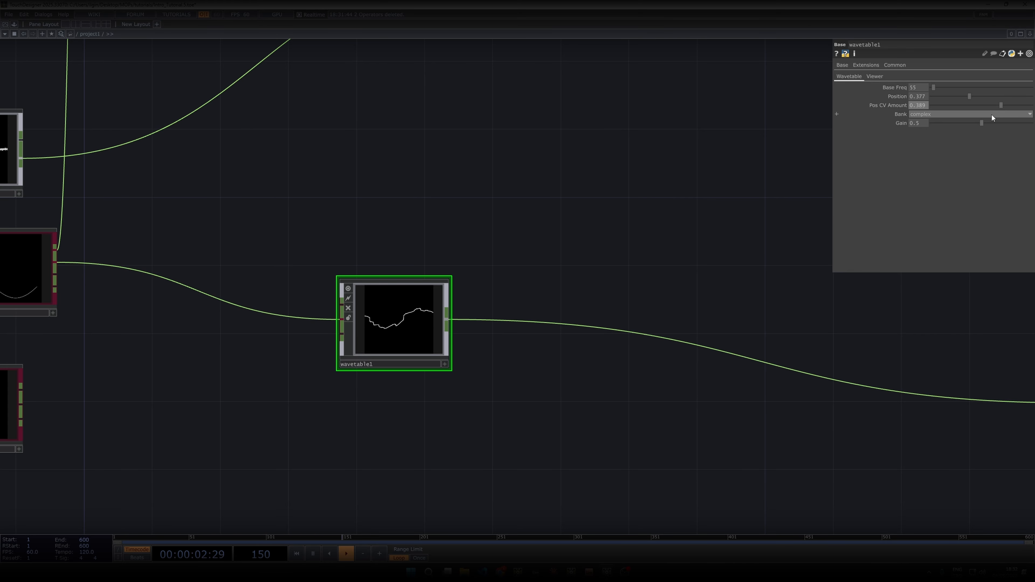
- Lower audio_out1's volume to -26.1 dB and look at lfo1's connections
{"action": "left_click_drag", "start_coordinate": [459, 200], "coordinate": [441, 243]}
{"action": "scroll", "coordinate": [628, 245], "scroll_direction": "down", "scroll_amount": 3}
{"action": "scroll", "coordinate": [441, 245], "scroll_direction": "down", "scroll_amount": 3}
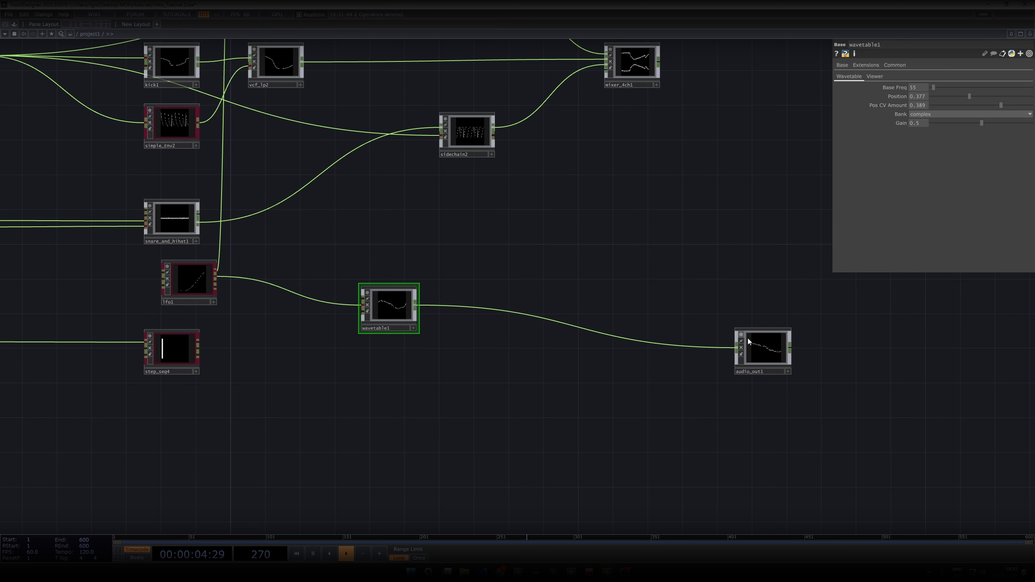
{"action": "left_click", "coordinate": [748, 342]}
{"action": "left_click_drag", "start_coordinate": [580, 254], "coordinate": [711, 202]}
{"action": "left_click_drag", "start_coordinate": [1004, 96], "coordinate": [982, 99]}
{"action": "middle_click_drag", "start_coordinate": [244, 236], "coordinate": [440, 213]}
{"action": "left_click_drag", "start_coordinate": [440, 213], "coordinate": [415, 223]}
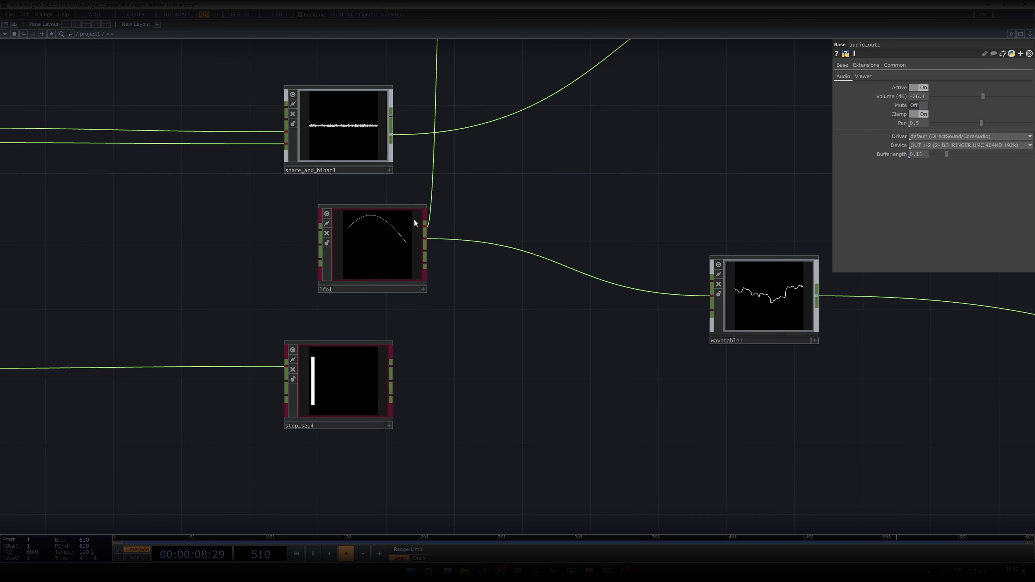
- Try audio_out1's volume at -22.1 and -17.2 dB, and lower it to -46.4 dB
{"action": "middle_click_drag", "start_coordinate": [525, 203], "coordinate": [648, 175]}
{"action": "left_click_drag", "start_coordinate": [983, 97], "coordinate": [990, 96]}
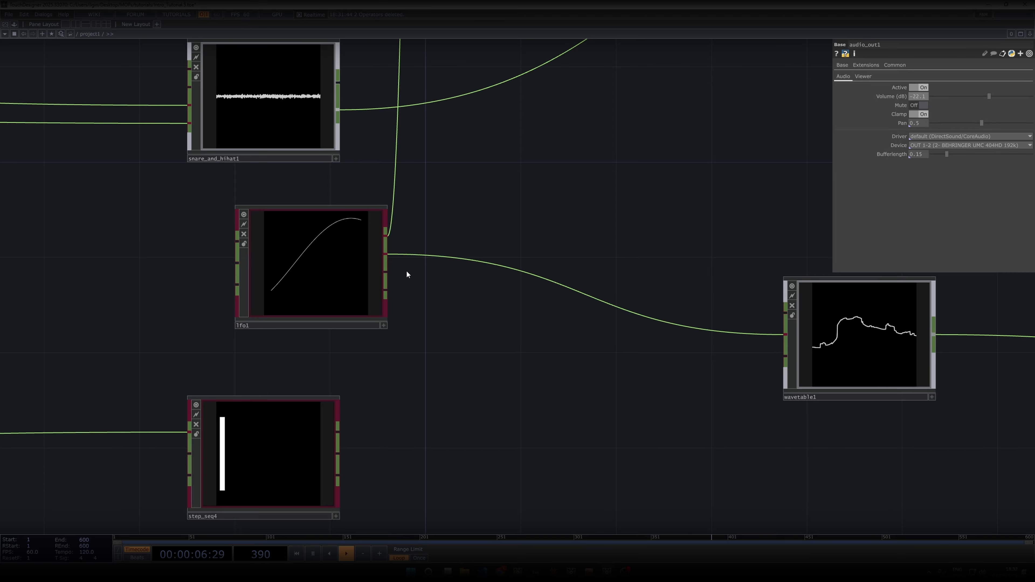
{"action": "left_click_drag", "start_coordinate": [989, 96], "coordinate": [998, 98]}
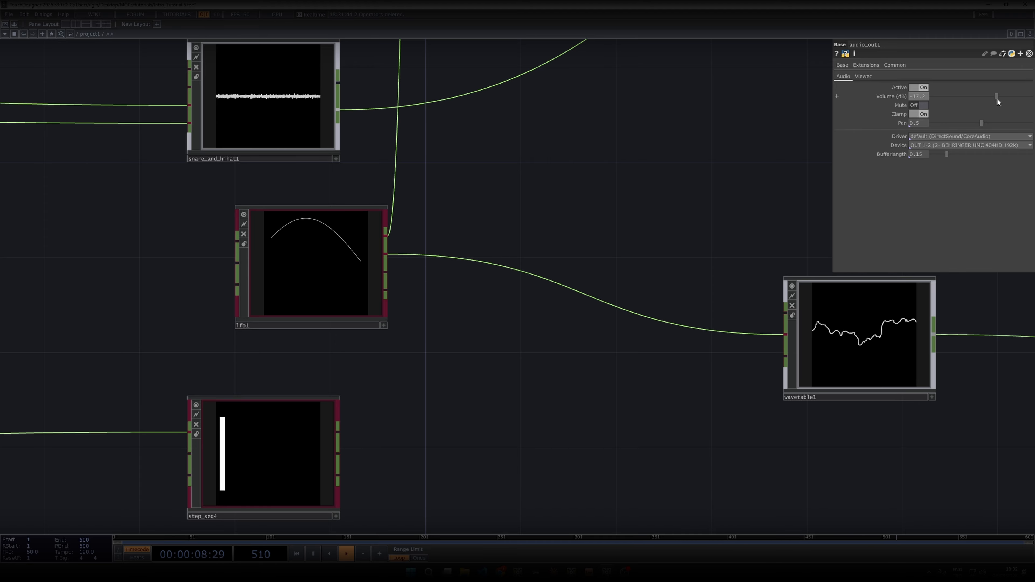
{"action": "scroll", "coordinate": [645, 168], "scroll_direction": "down", "scroll_amount": 5}
{"action": "scroll", "coordinate": [652, 195], "scroll_direction": "down", "scroll_amount": 5}
{"action": "scroll", "coordinate": [758, 266], "scroll_direction": "up", "scroll_amount": 5}
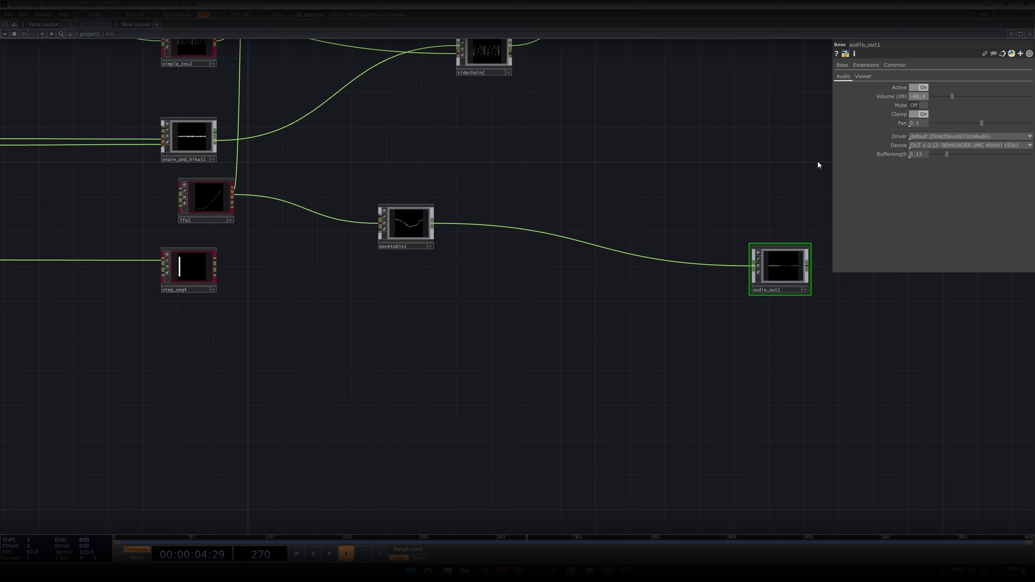
- Switch wavetable1's bank to formant and move the module level with lfo1
{"action": "left_click", "coordinate": [415, 225]}
{"action": "scroll", "coordinate": [751, 145], "scroll_direction": "up", "scroll_amount": 3}
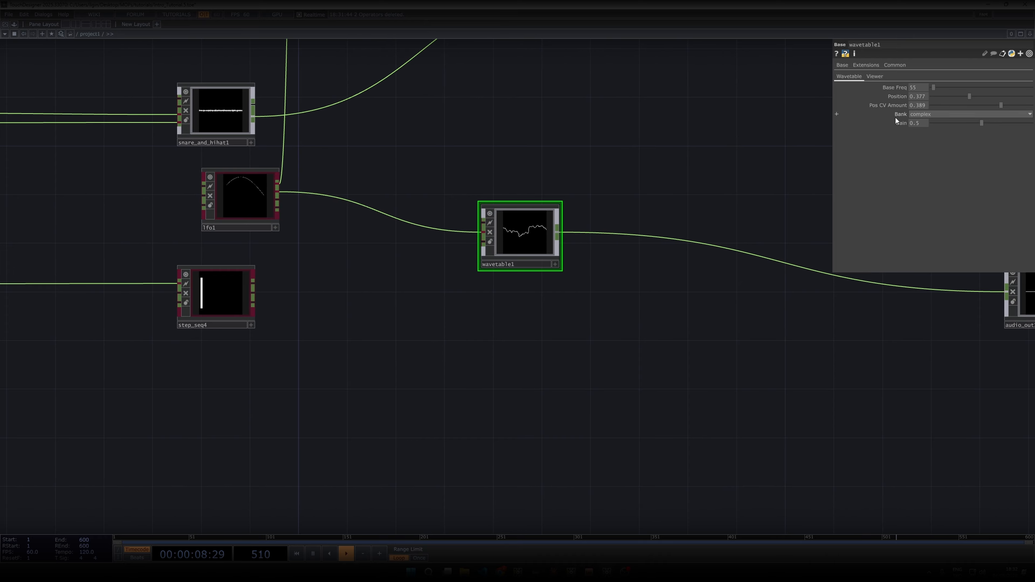
{"action": "left_click", "coordinate": [933, 114]}
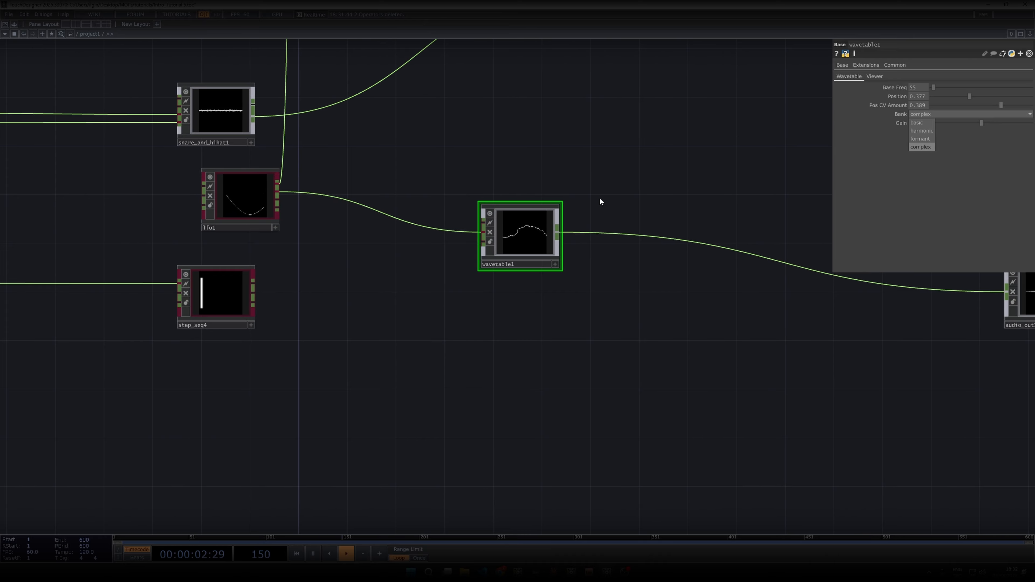
{"action": "left_click", "coordinate": [927, 139]}
{"action": "scroll", "coordinate": [478, 194], "scroll_direction": "down", "scroll_amount": 3}
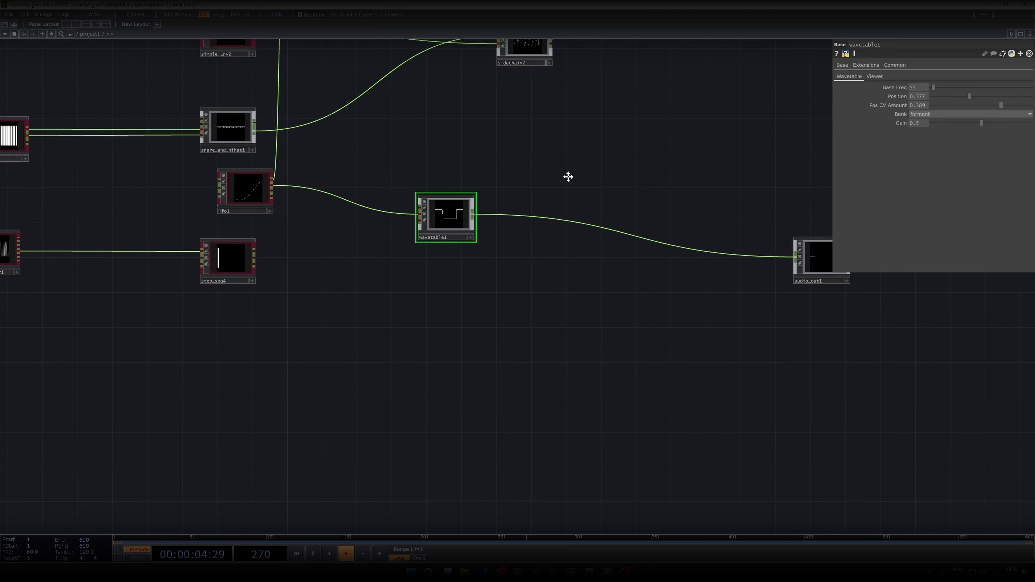
{"action": "left_click_drag", "start_coordinate": [362, 223], "coordinate": [371, 197]}
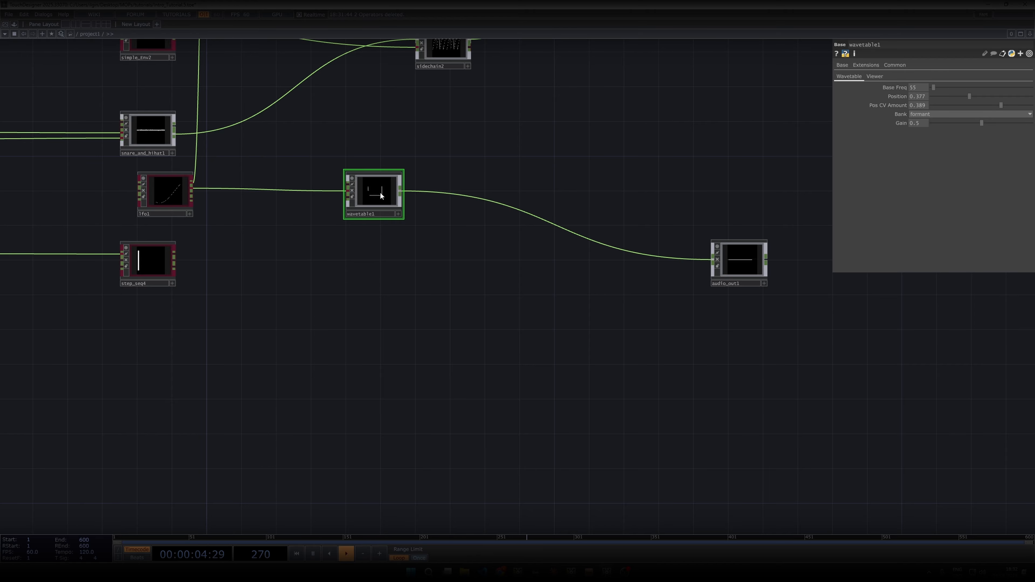
- Duplicate wavetable1, feed the copy from lfo1's second output, and align it beneath the original
{"action": "key", "text": "ctrl+v"}
{"action": "scroll", "coordinate": [387, 252], "scroll_direction": "up", "scroll_amount": 3}
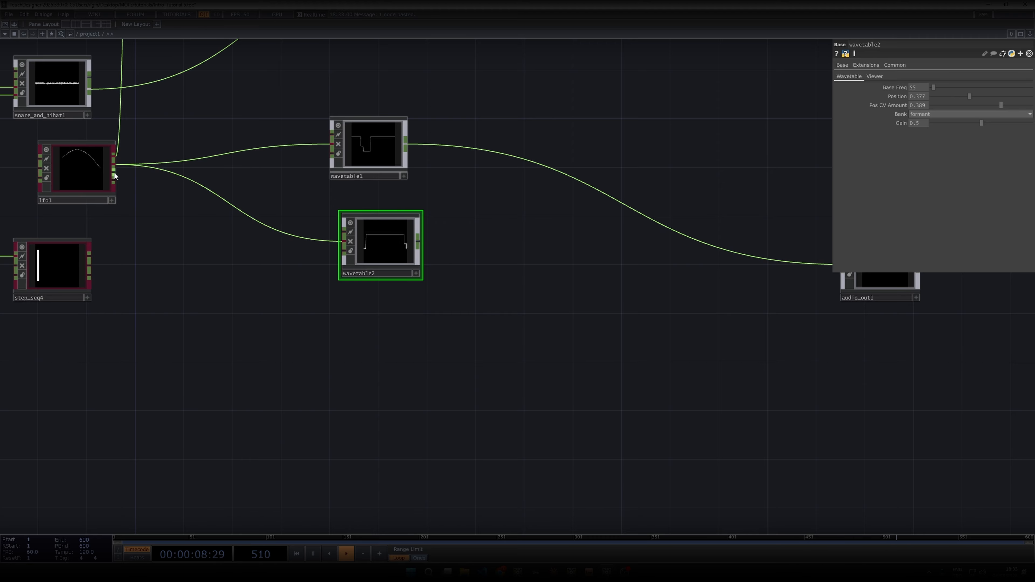
{"action": "left_click", "coordinate": [381, 249]}
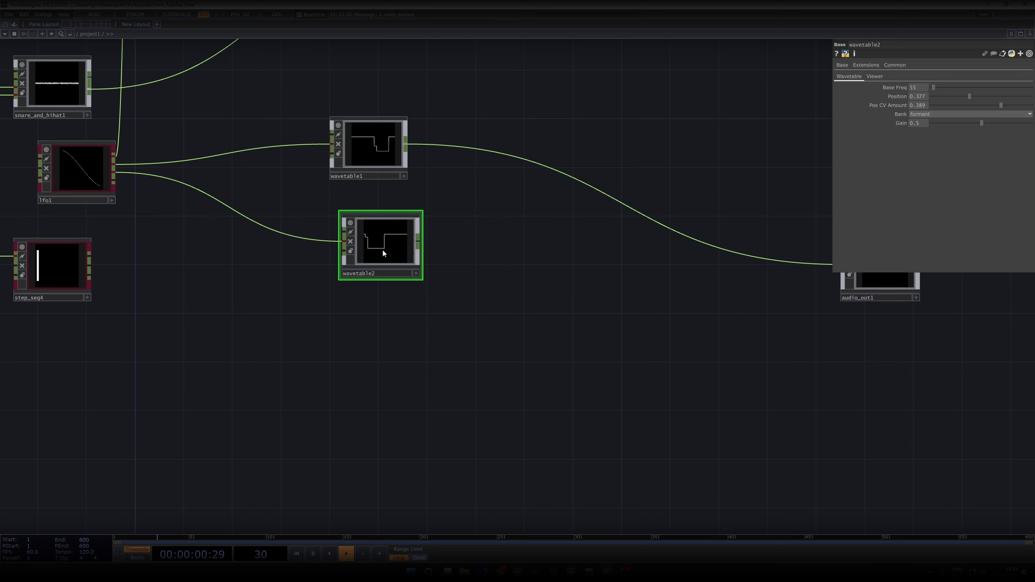
{"action": "left_click_drag", "start_coordinate": [380, 253], "coordinate": [368, 241]}
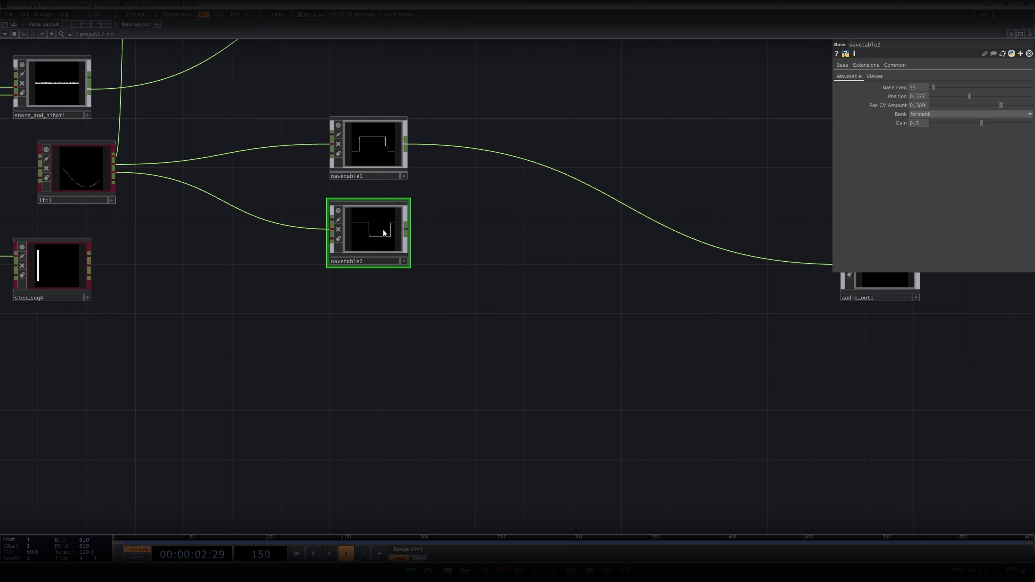
- Raise audio_out1's volume to -12.6 dB and mute the output
{"action": "left_click_drag", "start_coordinate": [830, 286], "coordinate": [717, 285]}
{"action": "left_click", "coordinate": [758, 269]}
{"action": "left_click_drag", "start_coordinate": [948, 99], "coordinate": [875, 111]}
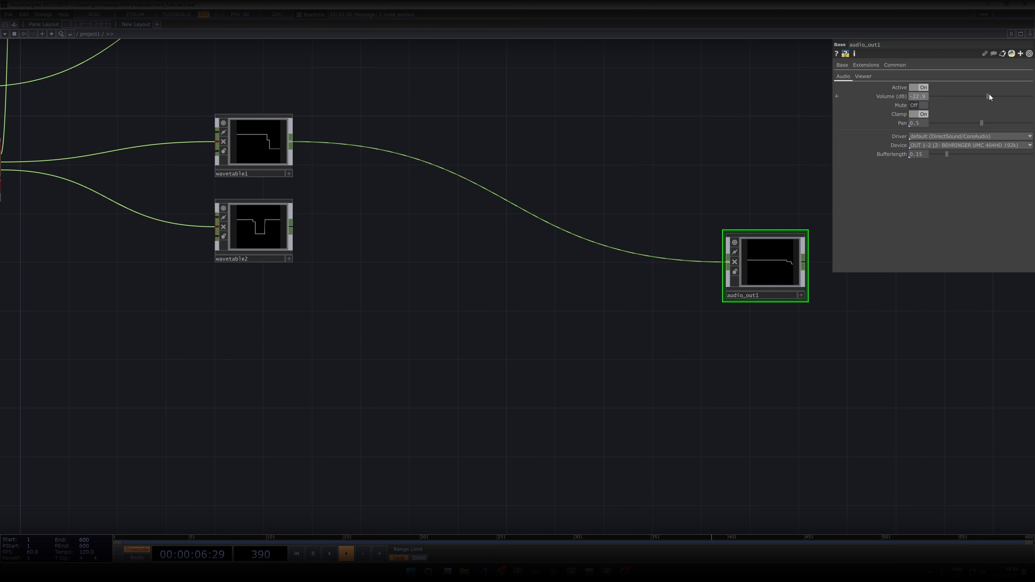
{"action": "left_click_drag", "start_coordinate": [467, 173], "coordinate": [619, 170]}
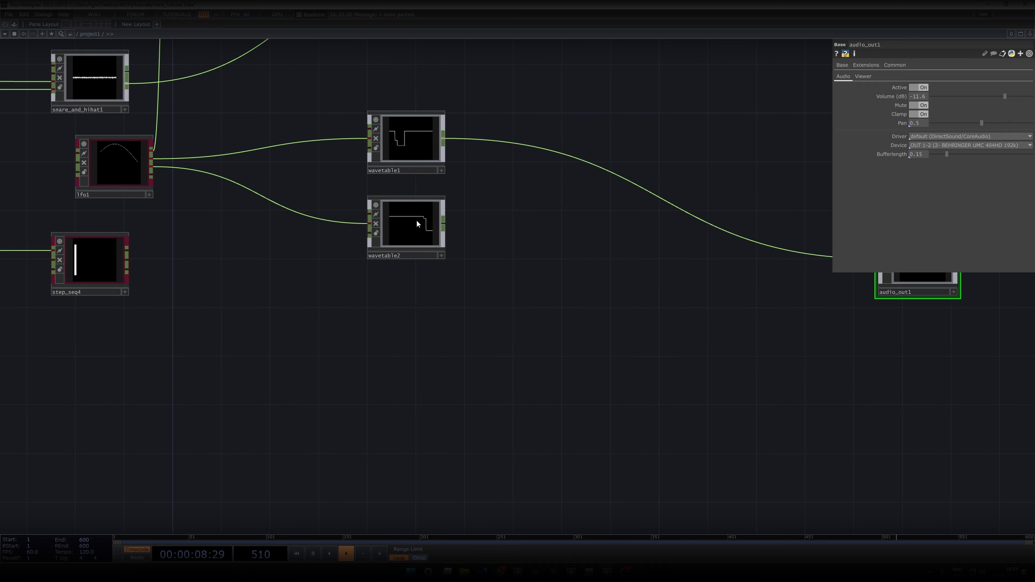
- Set wavetable2's bank to harmonic and Pos CV Amount to 0.49, and stack both wavetable modules closer together
{"action": "left_click", "coordinate": [408, 223]}
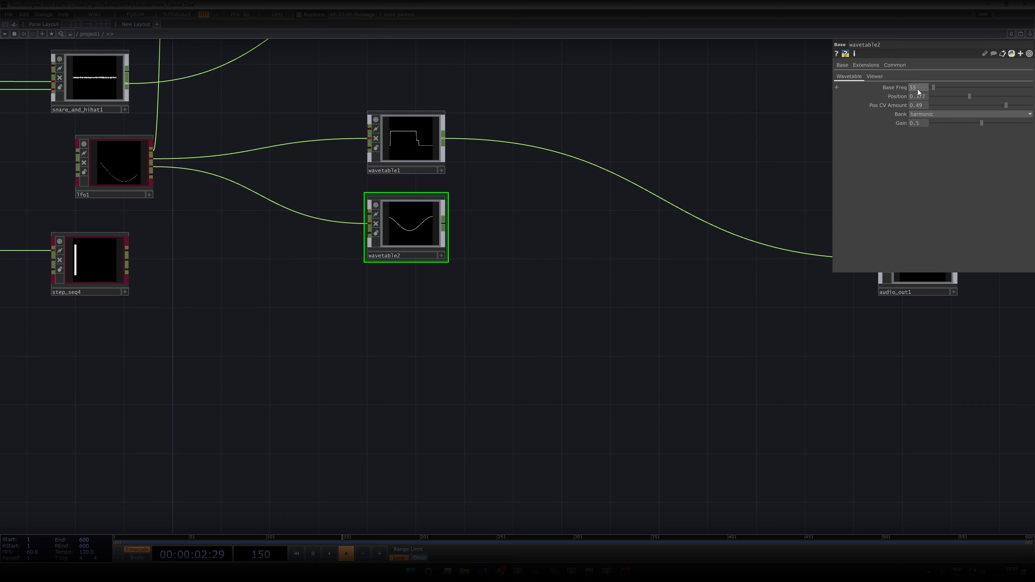
{"action": "left_click_drag", "start_coordinate": [425, 146], "coordinate": [425, 133]}
{"action": "left_click_drag", "start_coordinate": [411, 223], "coordinate": [411, 199]}
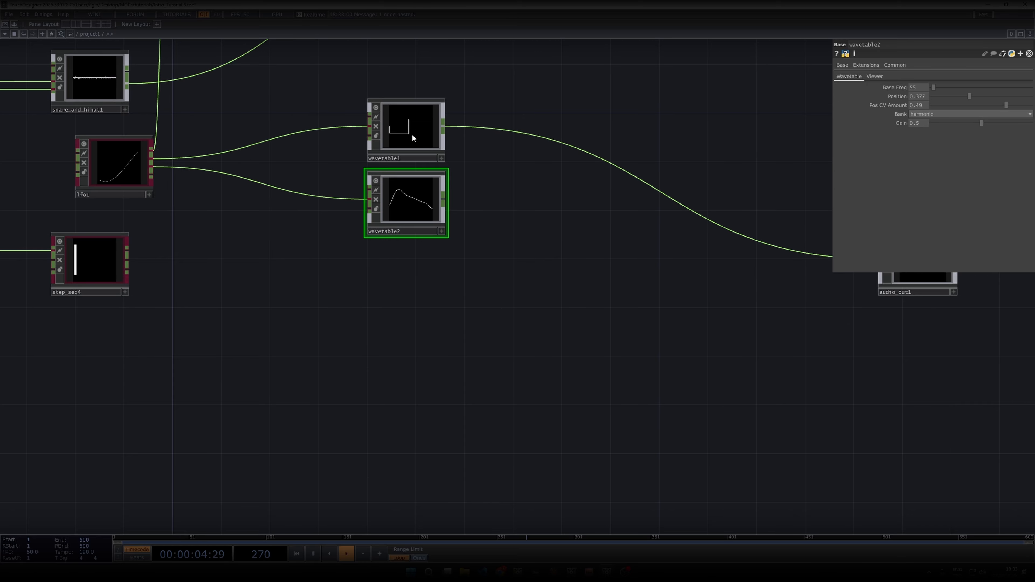
- Duplicate wavetable2 directly below it and feed the copy from lfo1's third output
{"action": "key", "text": "ctrl+v"}
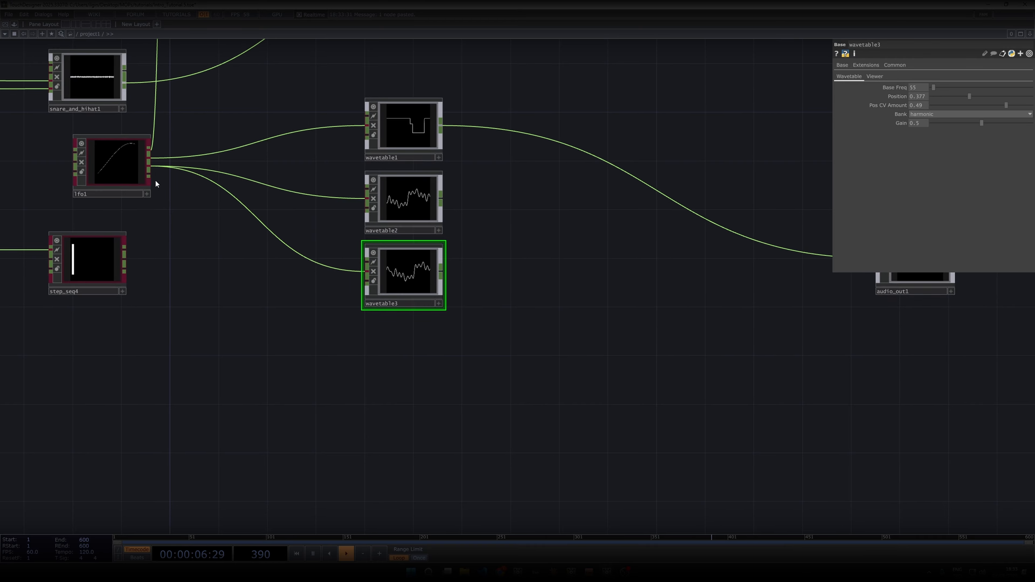
{"action": "left_click", "coordinate": [148, 174]}
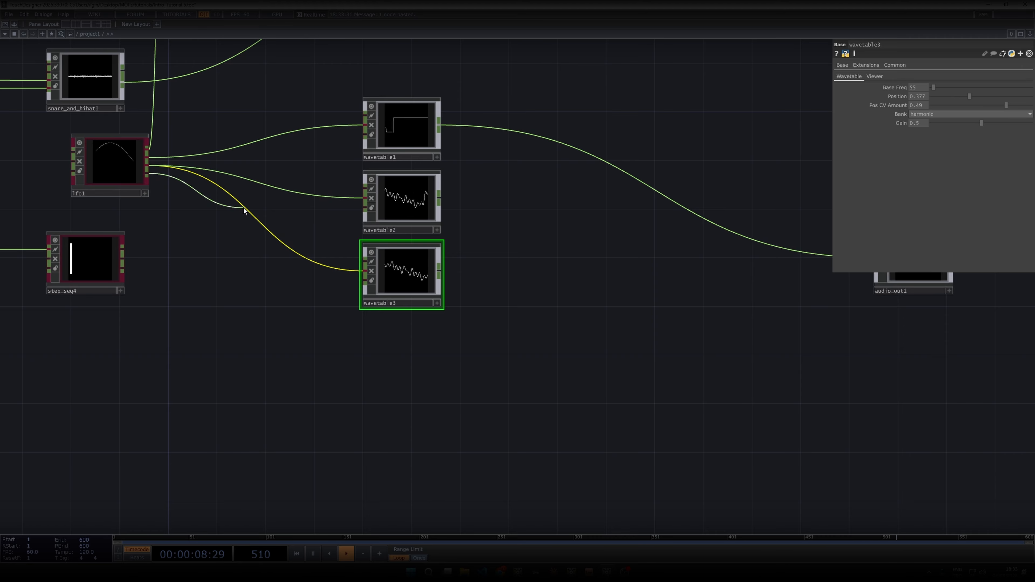
{"action": "left_click", "coordinate": [420, 277]}
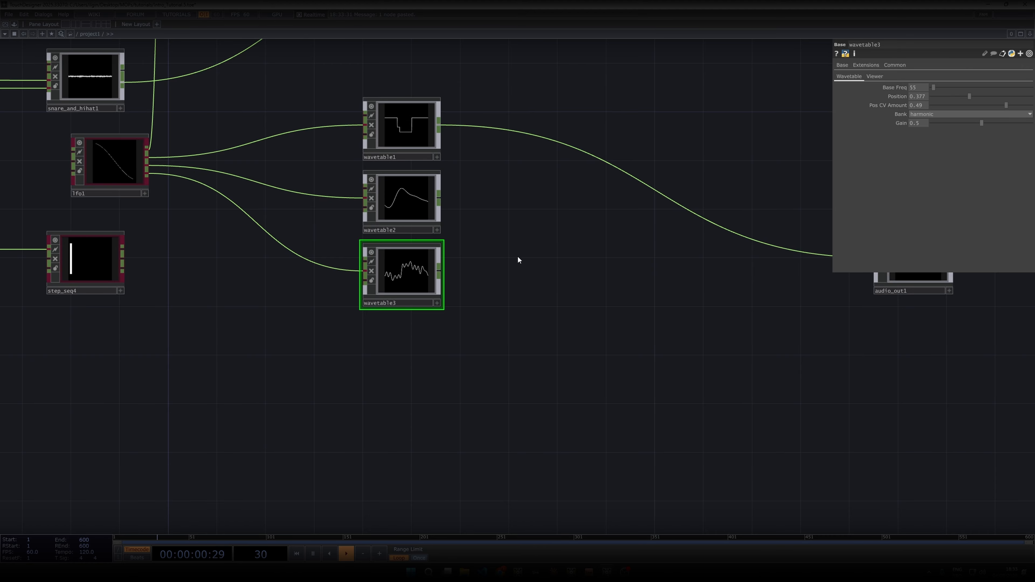
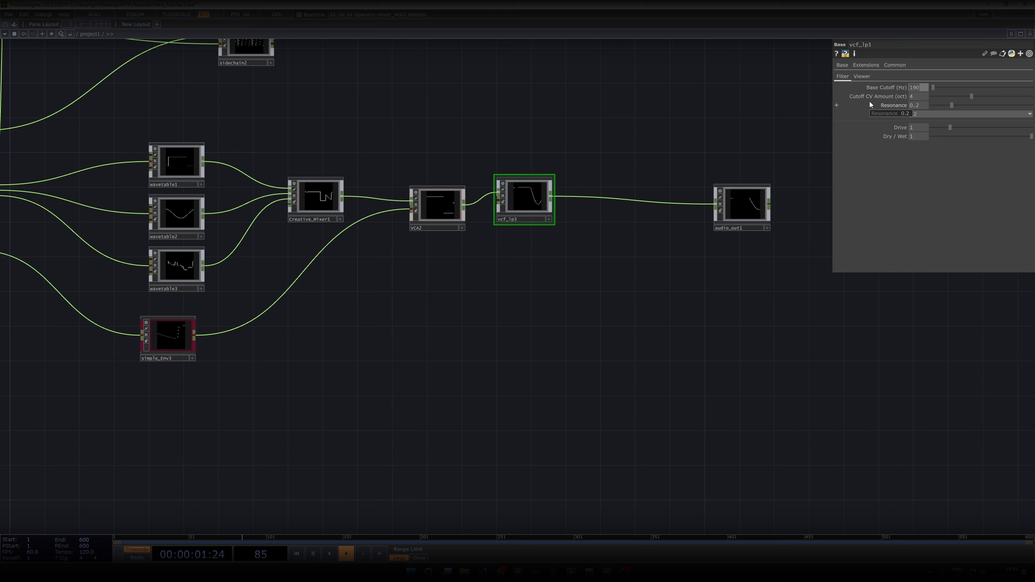
- Set vcf_lp3's Base Cutoff to 900 Hz and connect simple_Env3 to the filter's CV input
{"action": "type", "text": "9"}
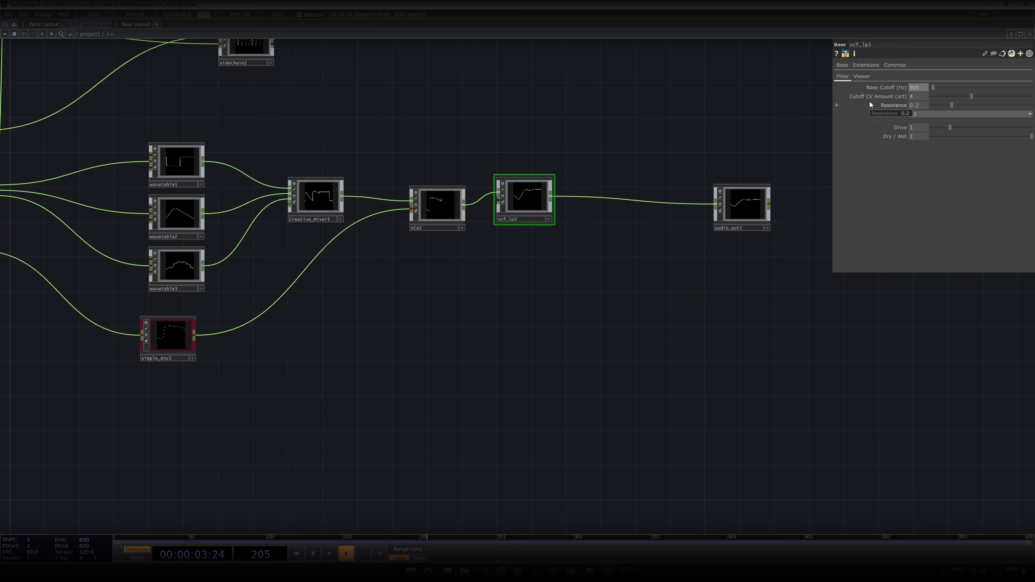
{"action": "left_click_drag", "start_coordinate": [523, 204], "coordinate": [533, 221]}
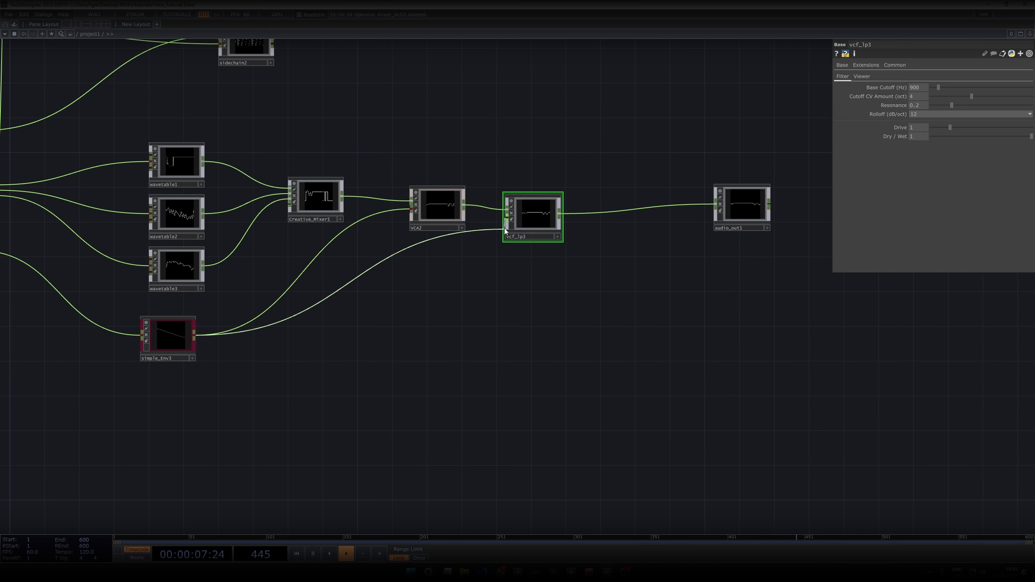
{"action": "left_click", "coordinate": [510, 218]}
{"action": "left_click_drag", "start_coordinate": [438, 206], "coordinate": [438, 197]}
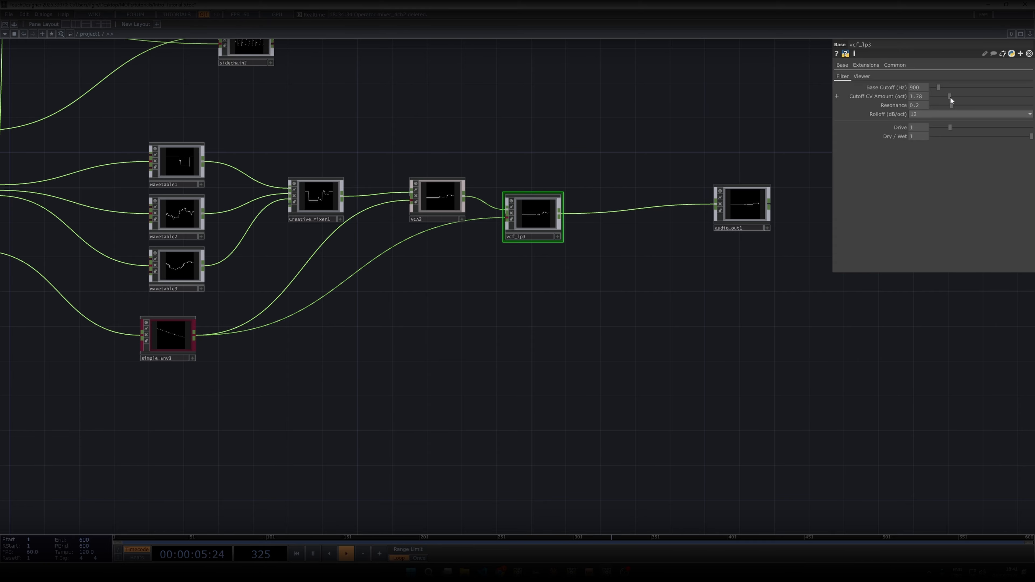
- Set vcf_lp3's Cutoff CV Amount to 1.78 and Resonance to 0, and realign the modules to leave room before audio_out1
{"action": "left_click_drag", "start_coordinate": [951, 97], "coordinate": [950, 97]}
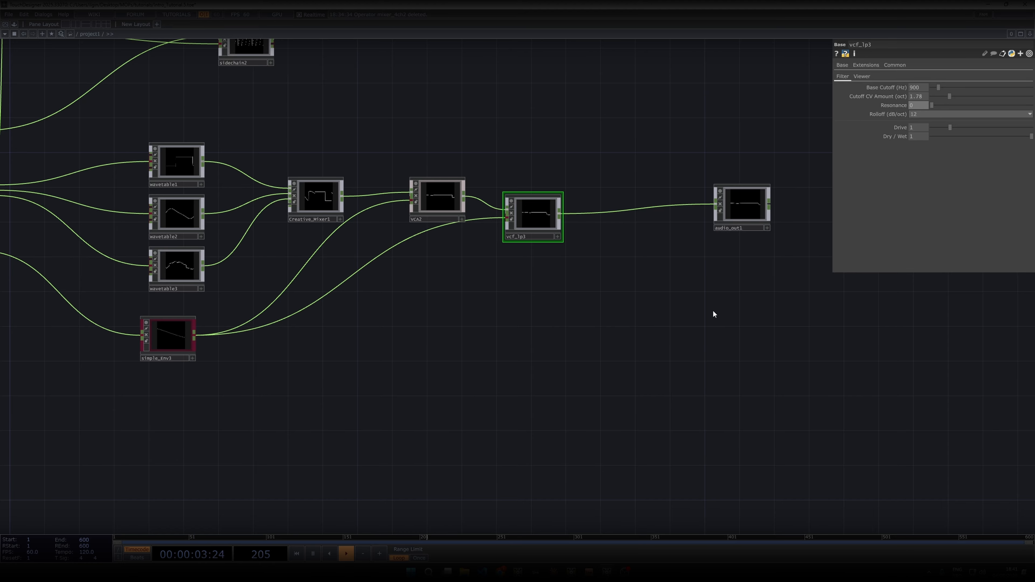
{"action": "left_click_drag", "start_coordinate": [438, 203], "coordinate": [436, 197]}
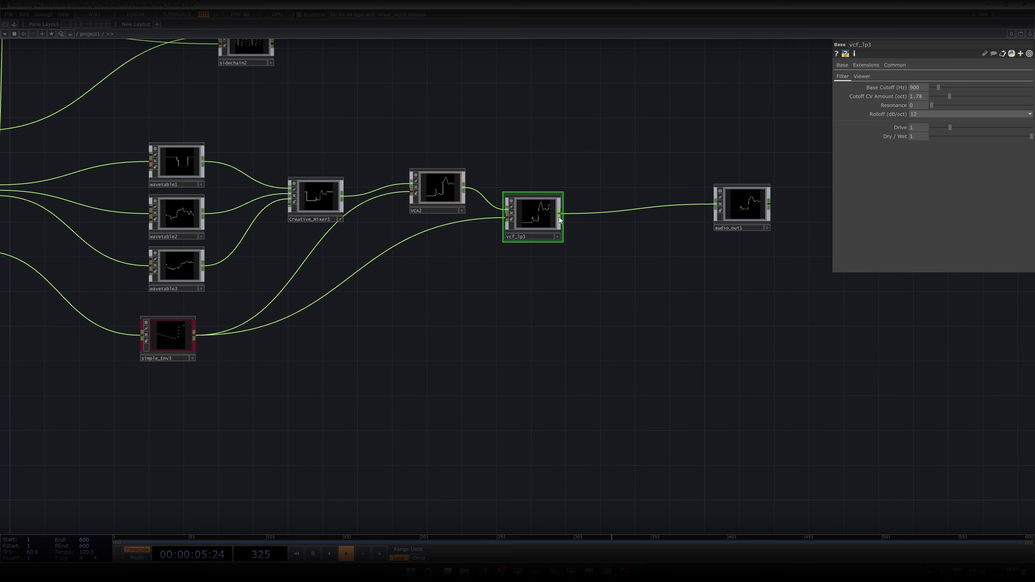
{"action": "left_click_drag", "start_coordinate": [534, 213], "coordinate": [534, 222]}
{"action": "left_click_drag", "start_coordinate": [438, 187], "coordinate": [438, 196]}
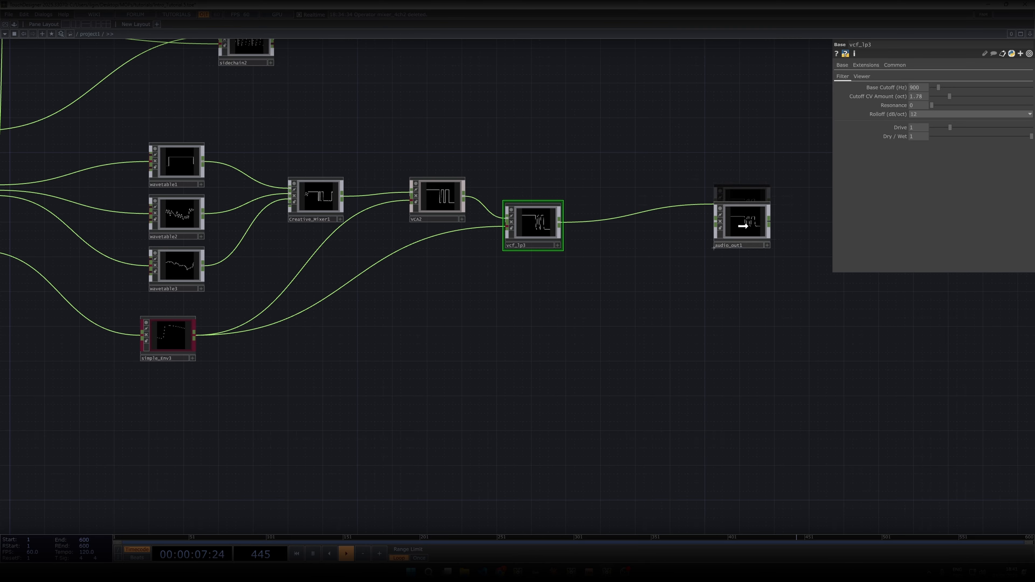
{"action": "left_click_drag", "start_coordinate": [743, 225], "coordinate": [763, 234]}
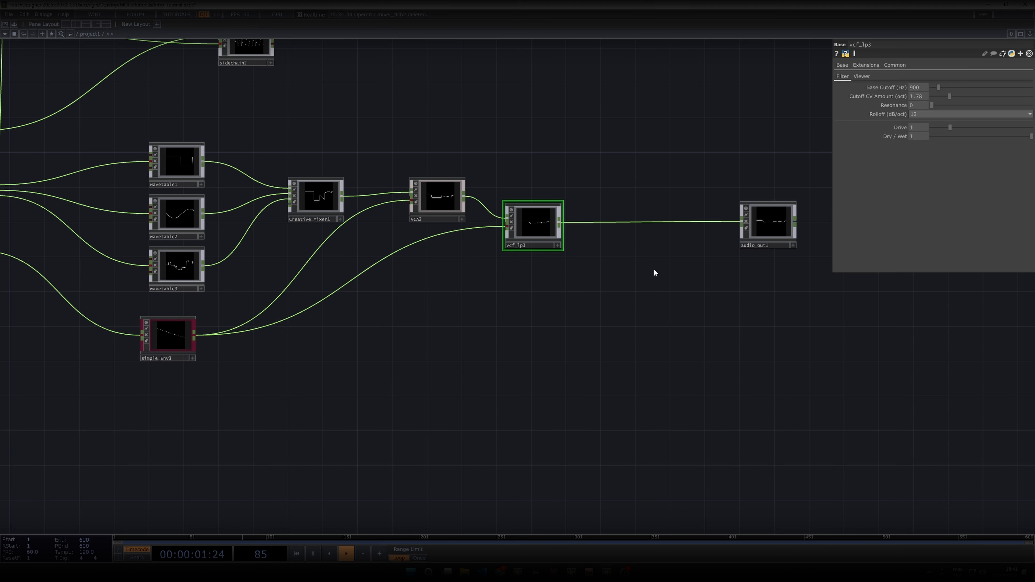
- Insert a custom Stereo Delay between vcf_lp3 and audio_out1, and move audio_out1 slightly away from it
{"action": "right_click", "coordinate": [630, 224]}
{"action": "left_click", "coordinate": [638, 213]}
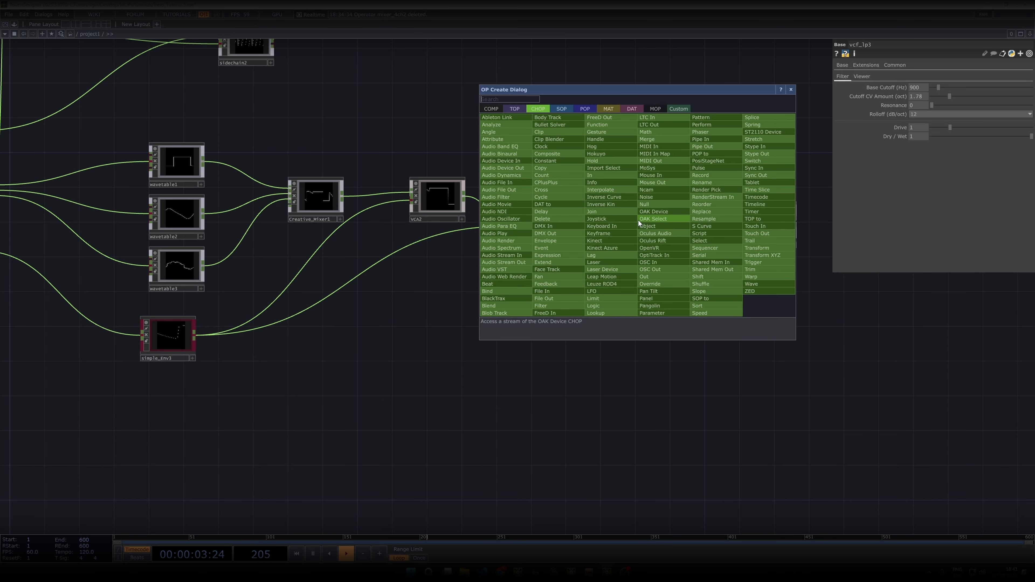
{"action": "left_click", "coordinate": [678, 109]}
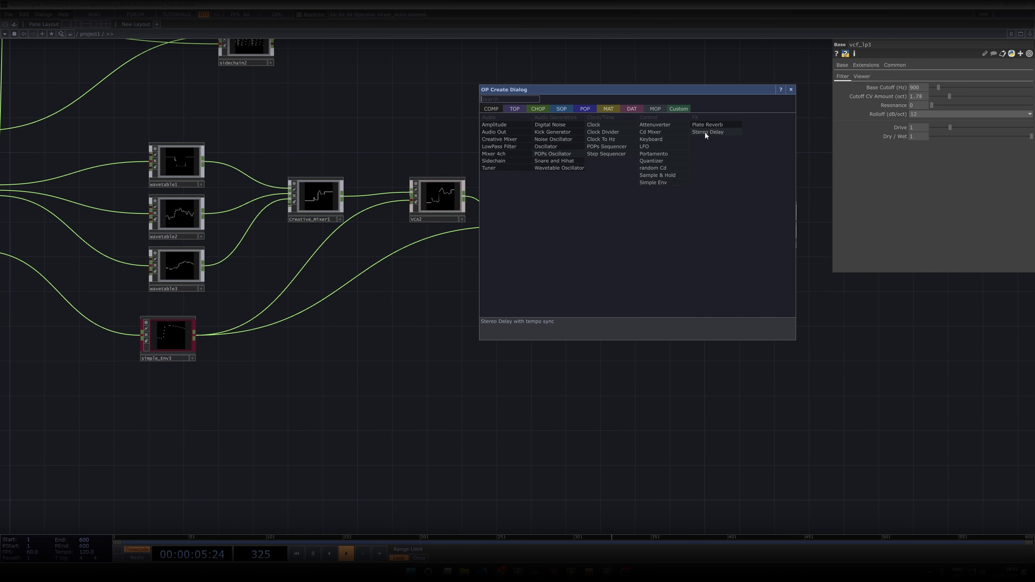
{"action": "left_click", "coordinate": [705, 133]}
{"action": "left_click", "coordinate": [638, 226]}
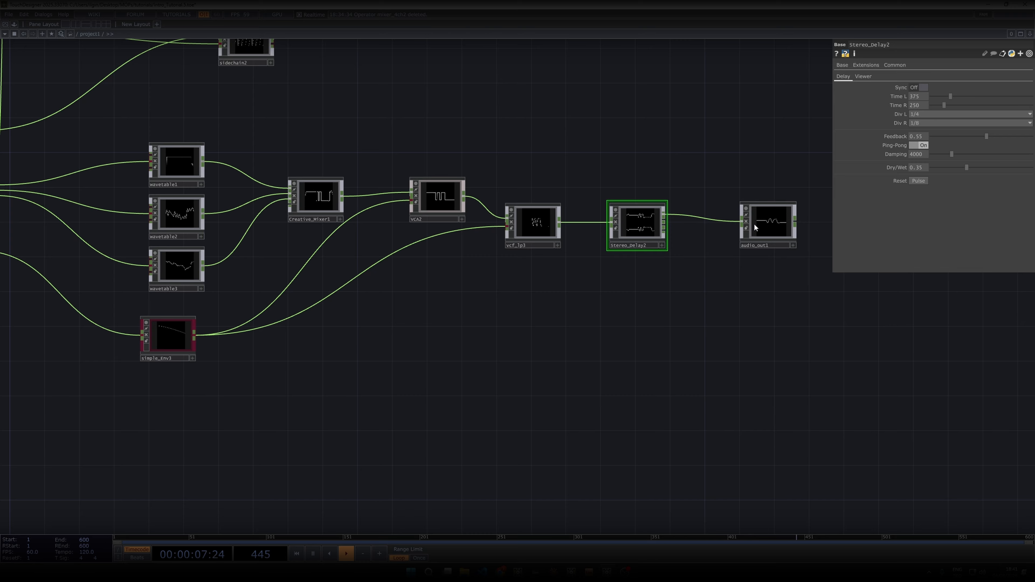
{"action": "left_click_drag", "start_coordinate": [754, 227], "coordinate": [771, 228]}
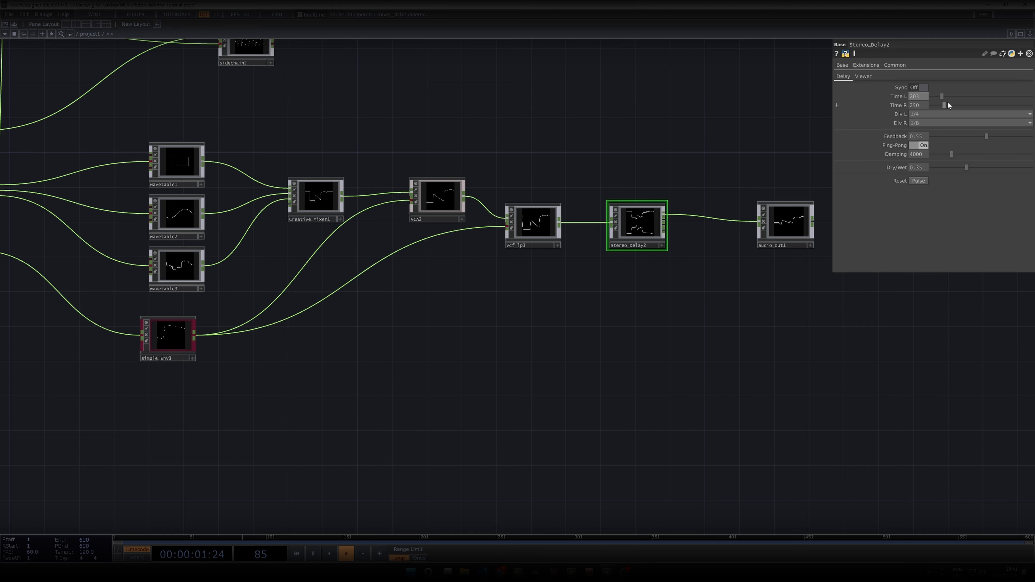
- Set Stereo_Delay2's Time L to 187, Time R to 422, Feedback to 0.696 and Dry/Wet to 0.386
{"action": "left_click_drag", "start_coordinate": [955, 105], "coordinate": [964, 103]}
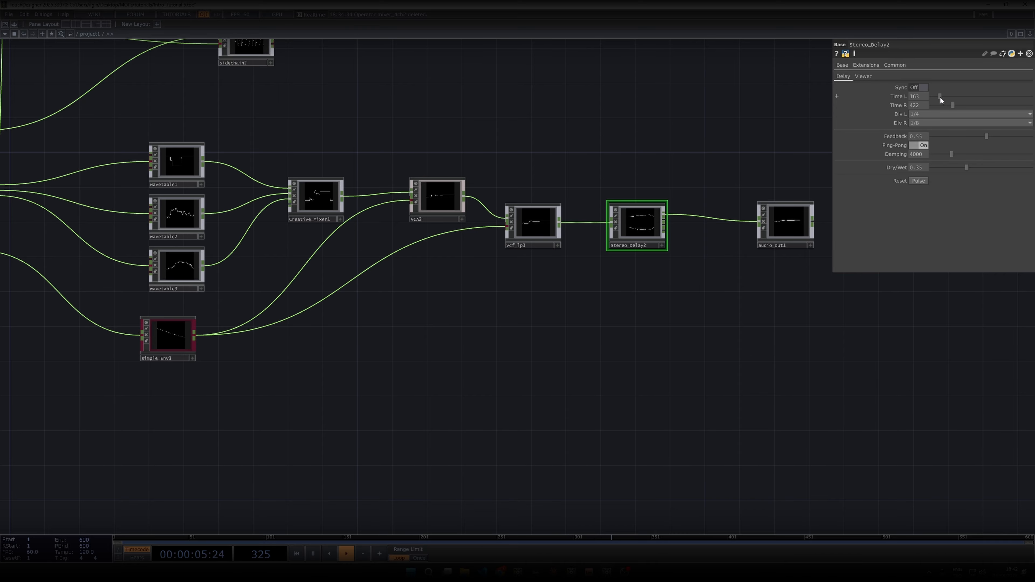
{"action": "left_click_drag", "start_coordinate": [940, 97], "coordinate": [942, 97]}
{"action": "left_click_drag", "start_coordinate": [987, 136], "coordinate": [1002, 135]}
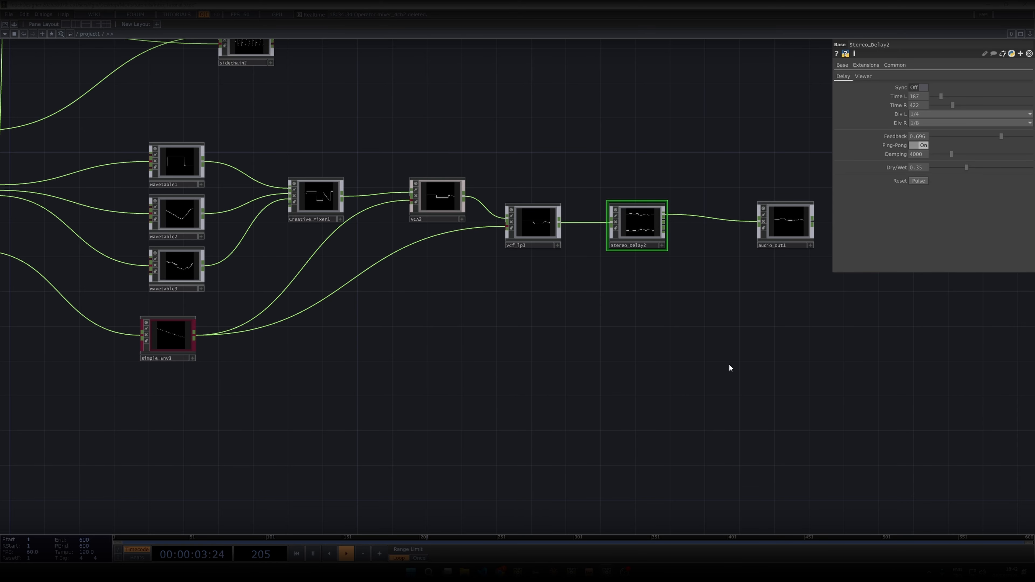
{"action": "left_click_drag", "start_coordinate": [967, 167], "coordinate": [971, 168]}
- Move audio_out1 further from the stereo delay and align lfo1 with the modules above and below it
{"action": "scroll", "coordinate": [616, 231], "scroll_direction": "down", "scroll_amount": 5}
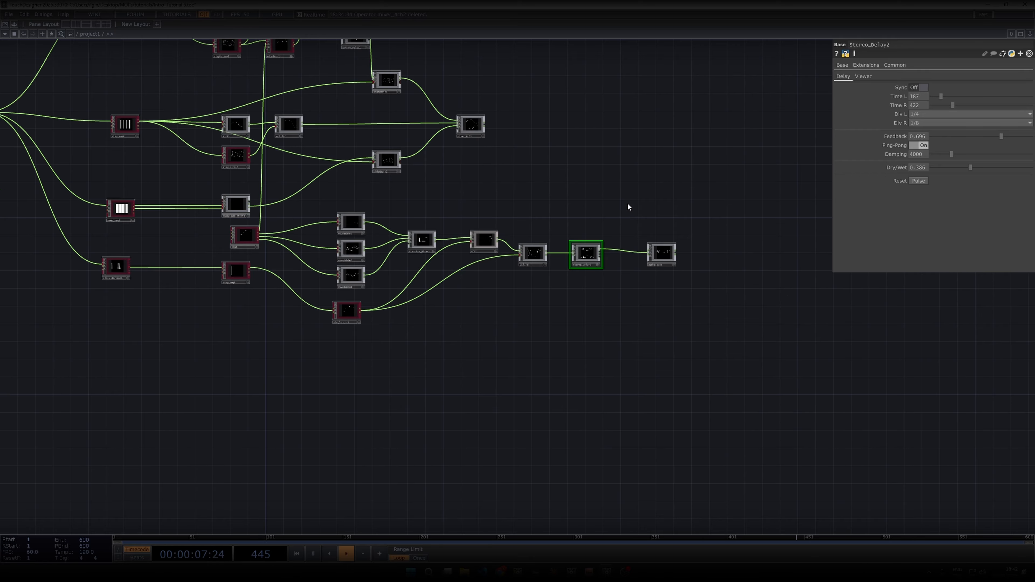
{"action": "left_click_drag", "start_coordinate": [644, 277], "coordinate": [680, 281]}
{"action": "left_click_drag", "start_coordinate": [469, 229], "coordinate": [486, 222]}
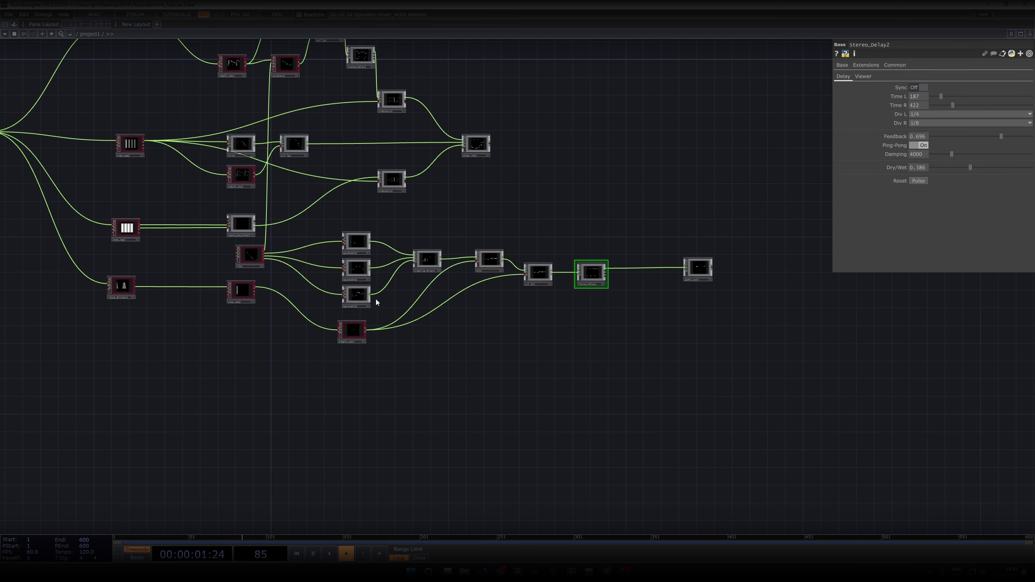
{"action": "left_click_drag", "start_coordinate": [238, 260], "coordinate": [238, 260]}
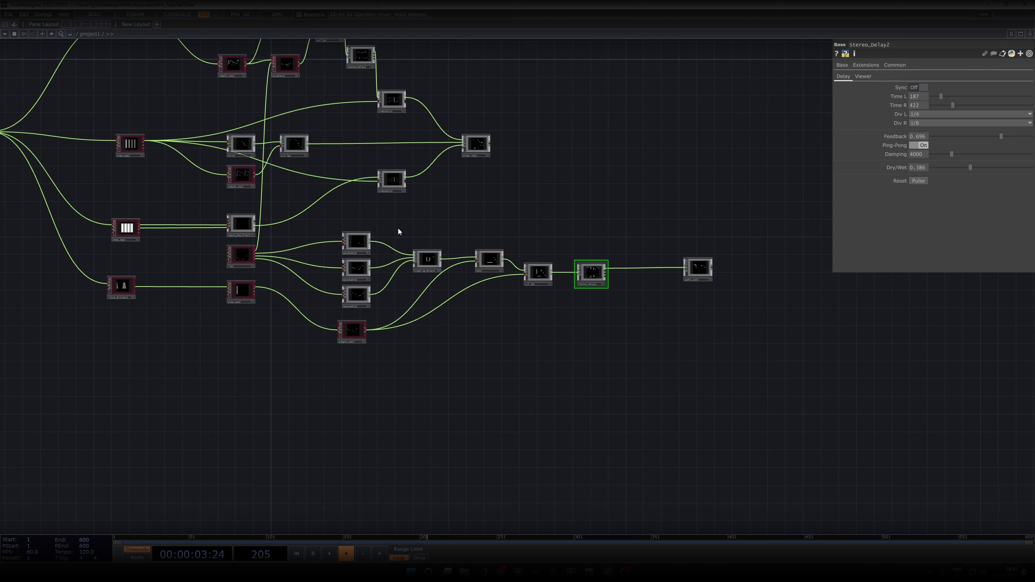
- Lower audio_out1's volume to -34.1 dB, and move mixer_4ch1 and audio_out1 further along the signal flow
{"action": "left_click", "coordinate": [699, 277]}
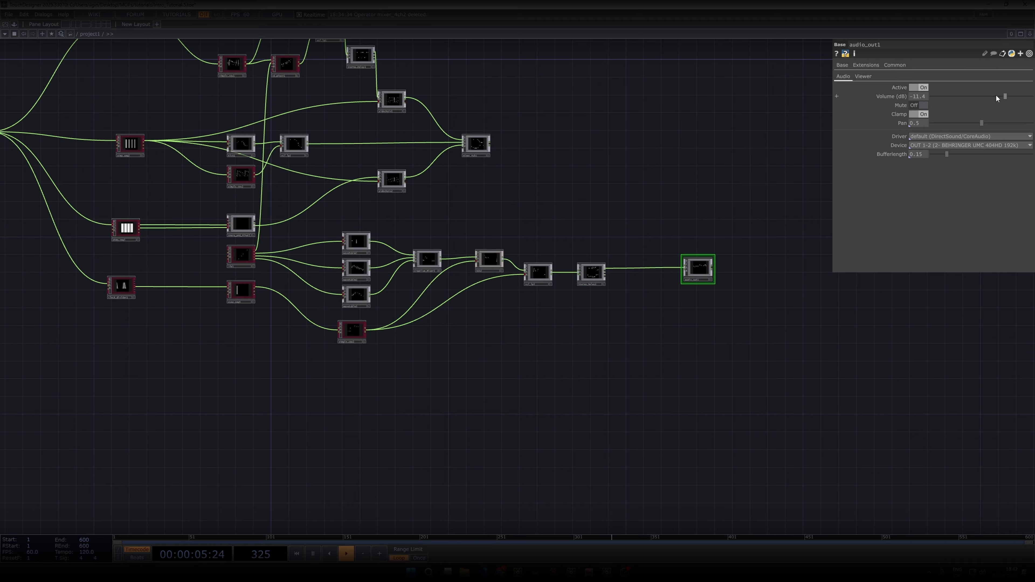
{"action": "left_click_drag", "start_coordinate": [980, 99], "coordinate": [971, 99]}
{"action": "left_click_drag", "start_coordinate": [472, 148], "coordinate": [632, 149]}
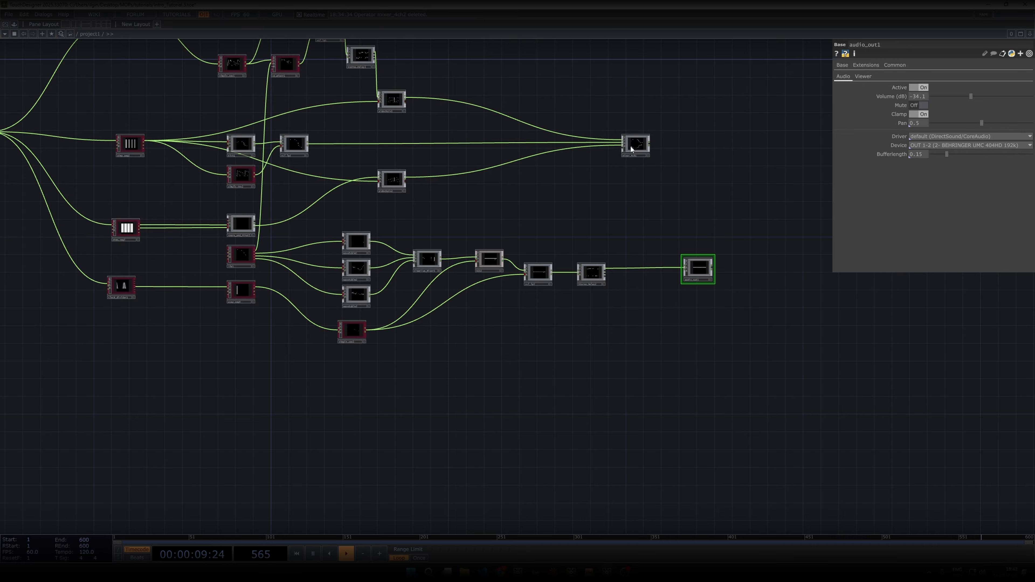
{"action": "scroll", "coordinate": [634, 146], "scroll_direction": "up", "scroll_amount": 5}
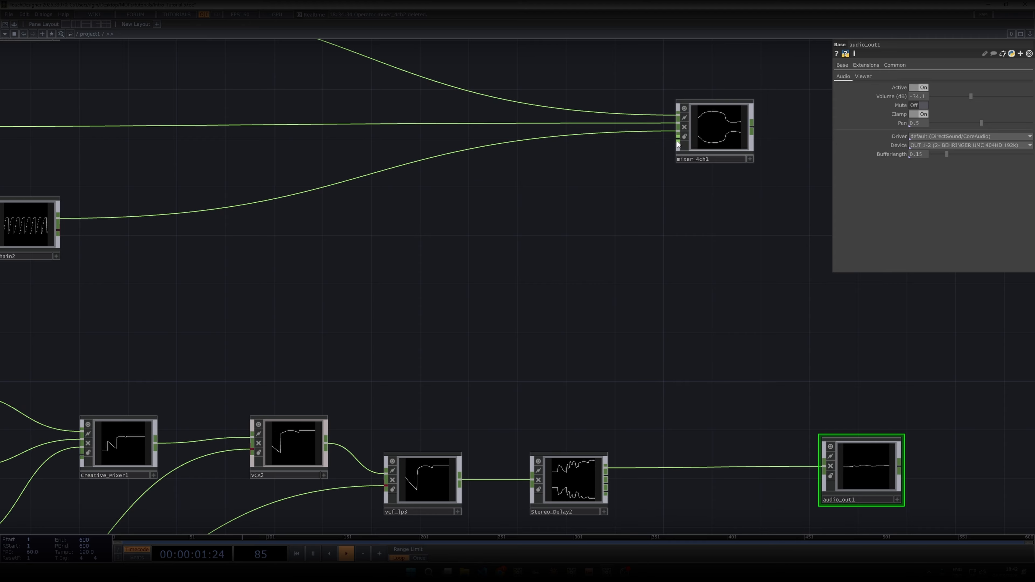
{"action": "key", "text": "h"}
{"action": "scroll", "coordinate": [675, 178], "scroll_direction": "up", "scroll_amount": 3}
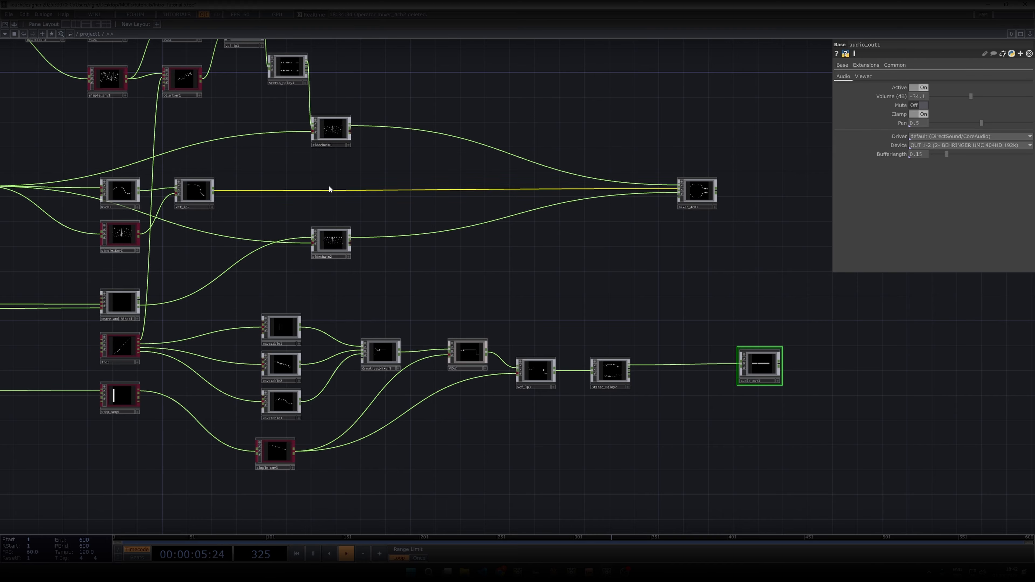
{"action": "left_click_drag", "start_coordinate": [760, 365], "coordinate": [772, 365]}
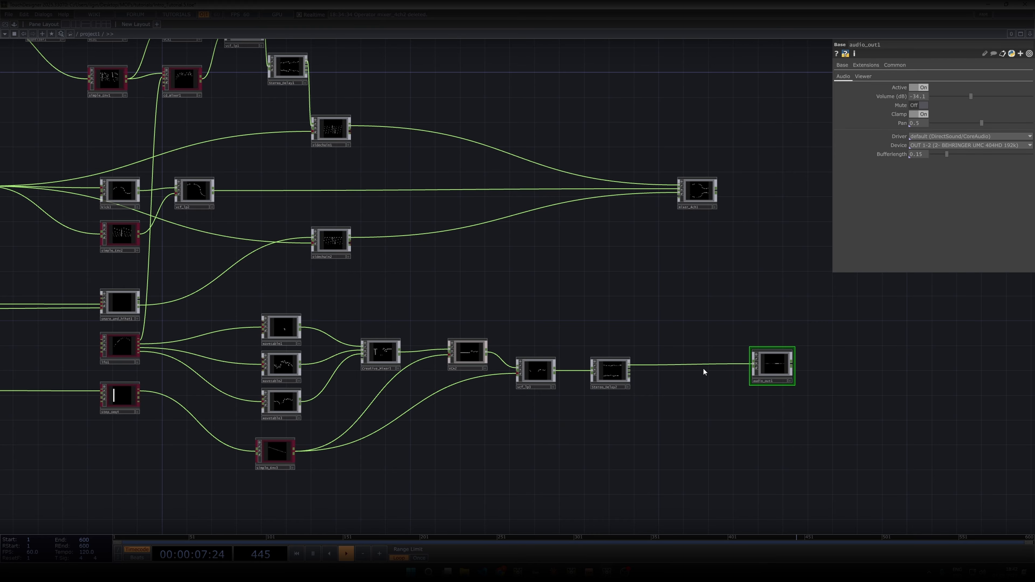
- Duplicate sidechain2 and place the copy between Stereo_Delay2 and mixer_4ch1
{"action": "left_click", "coordinate": [331, 240]}
{"action": "key", "text": "ctrl+c"}
{"action": "key", "text": "ctrl+v"}
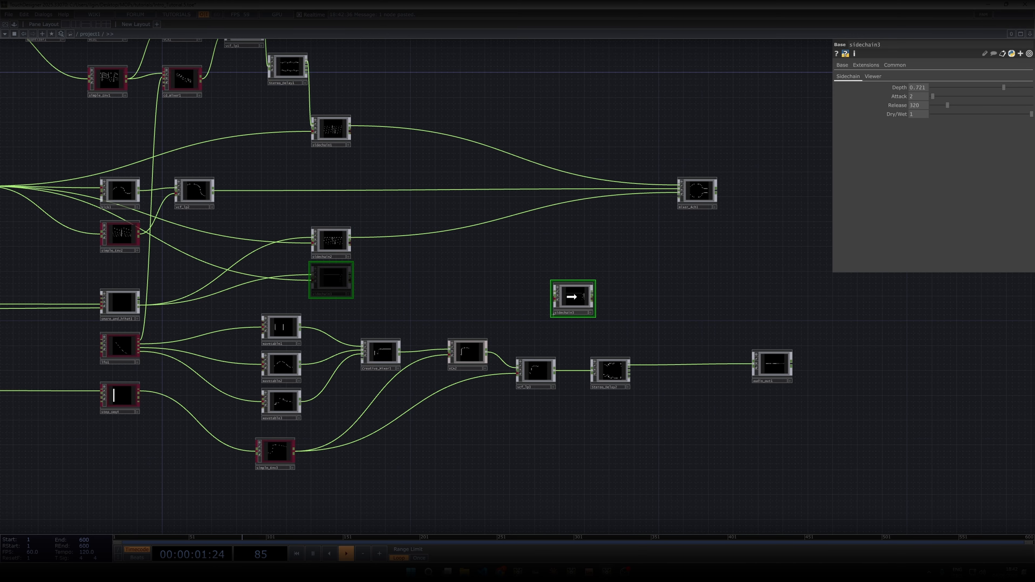
{"action": "left_click", "coordinate": [673, 328]}
- Connect Stereo_Delay2's first output to sidechain3's first input in place of its existing audio source
{"action": "scroll", "coordinate": [624, 337], "scroll_direction": "up", "scroll_amount": 5}
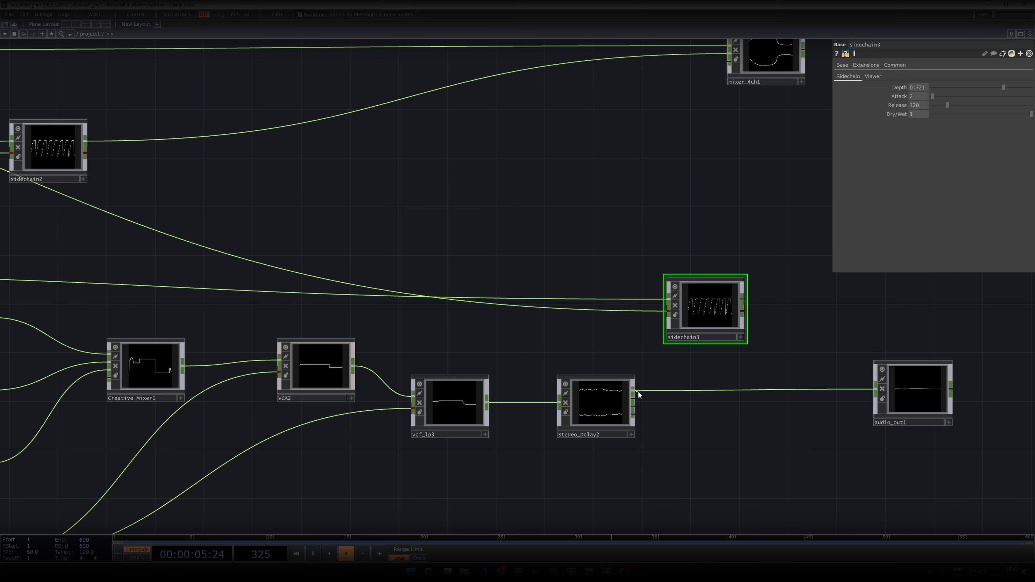
{"action": "left_click", "coordinate": [634, 392]}
{"action": "left_click", "coordinate": [655, 299]}
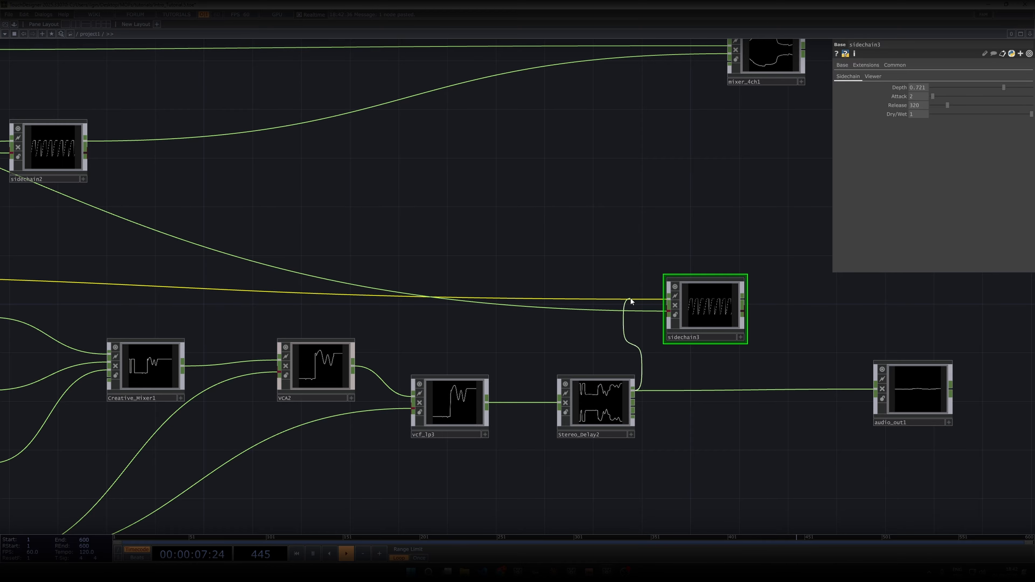
- Route the stereo delay through sidechain3 into audio_out1 in place of the direct connection, and set audio_out1's volume to -11.9 dB
{"action": "left_click", "coordinate": [631, 301]}
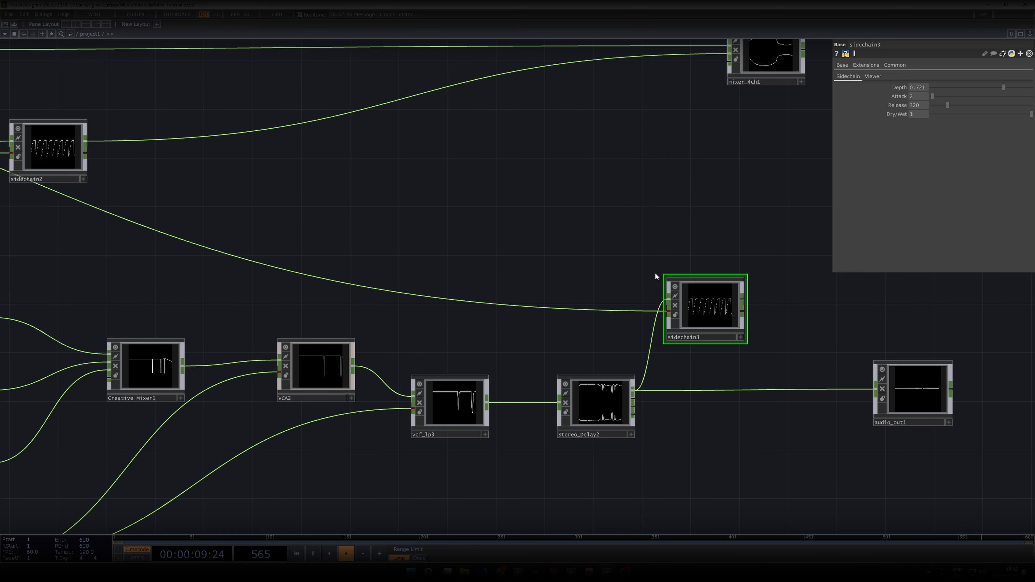
{"action": "left_click_drag", "start_coordinate": [757, 287], "coordinate": [686, 289]}
{"action": "left_click", "coordinate": [671, 302]}
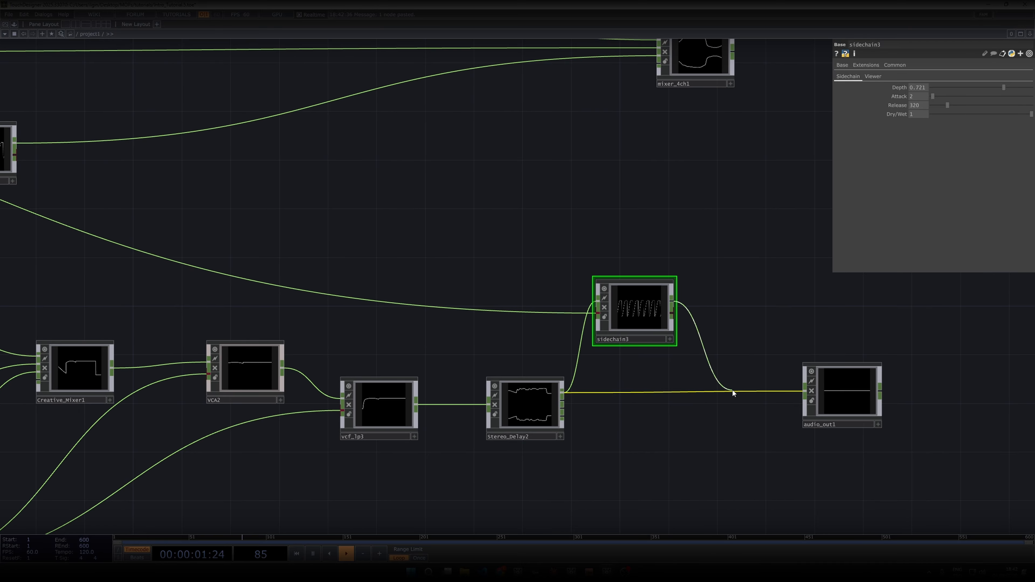
{"action": "left_click", "coordinate": [731, 392]}
{"action": "left_click", "coordinate": [820, 367]}
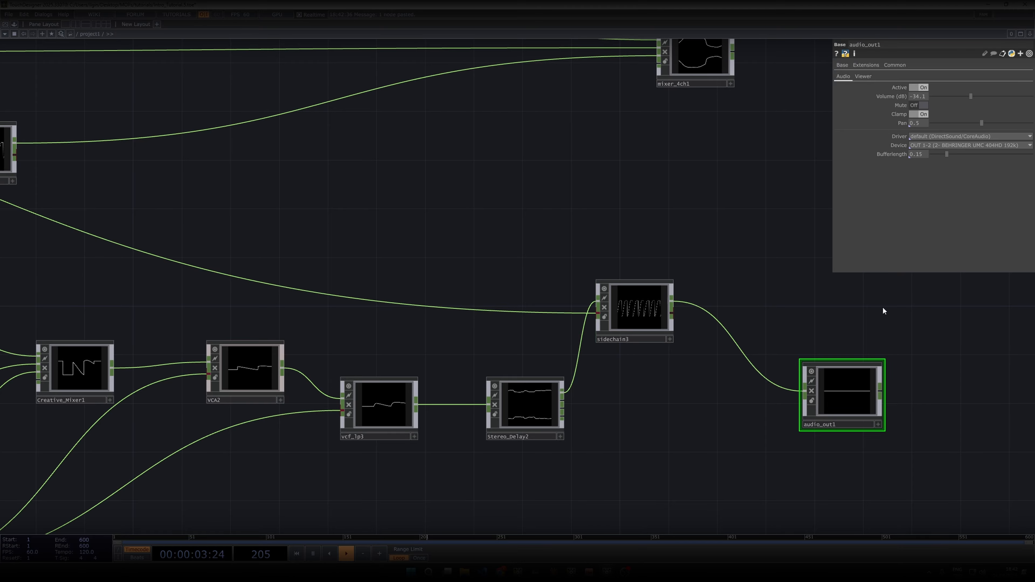
{"action": "left_click_drag", "start_coordinate": [1003, 97], "coordinate": [1006, 97]}
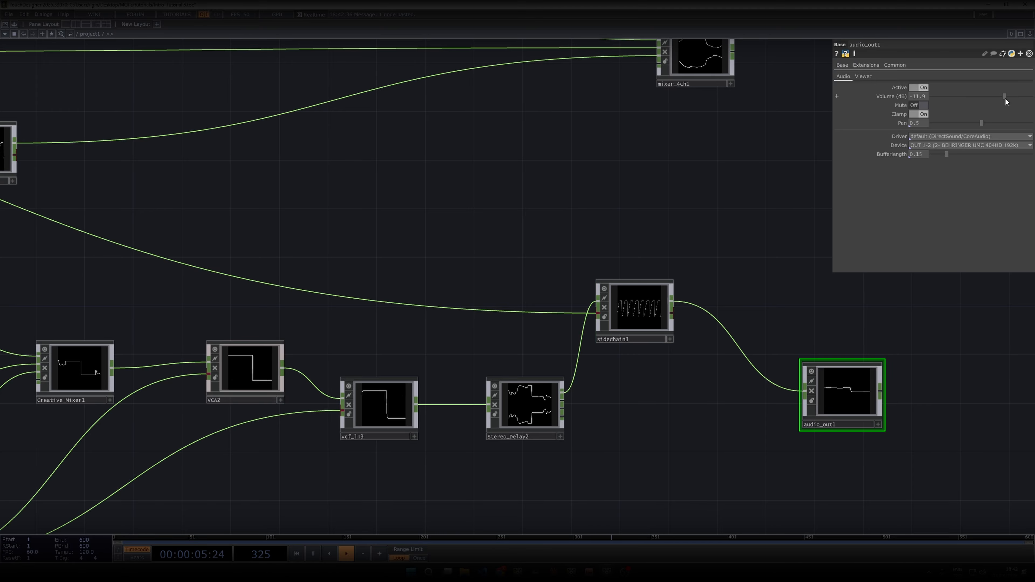
- Connect sidechain3's first output to mixer_4ch1's fourth input, and feed mixer_4ch1's output into audio_out1 in place of sidechain3
{"action": "left_click_drag", "start_coordinate": [702, 309], "coordinate": [668, 298]}
{"action": "scroll", "coordinate": [665, 300], "scroll_direction": "down", "scroll_amount": 3}
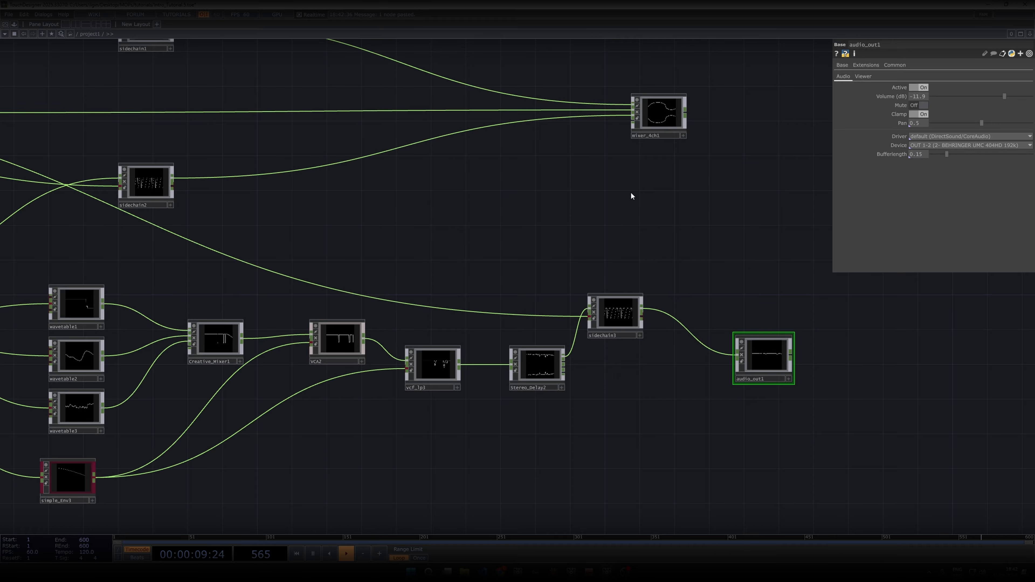
{"action": "left_click_drag", "start_coordinate": [644, 309], "coordinate": [632, 120]}
{"action": "left_click_drag", "start_coordinate": [724, 324], "coordinate": [668, 360]}
{"action": "left_click_drag", "start_coordinate": [715, 390], "coordinate": [784, 217]}
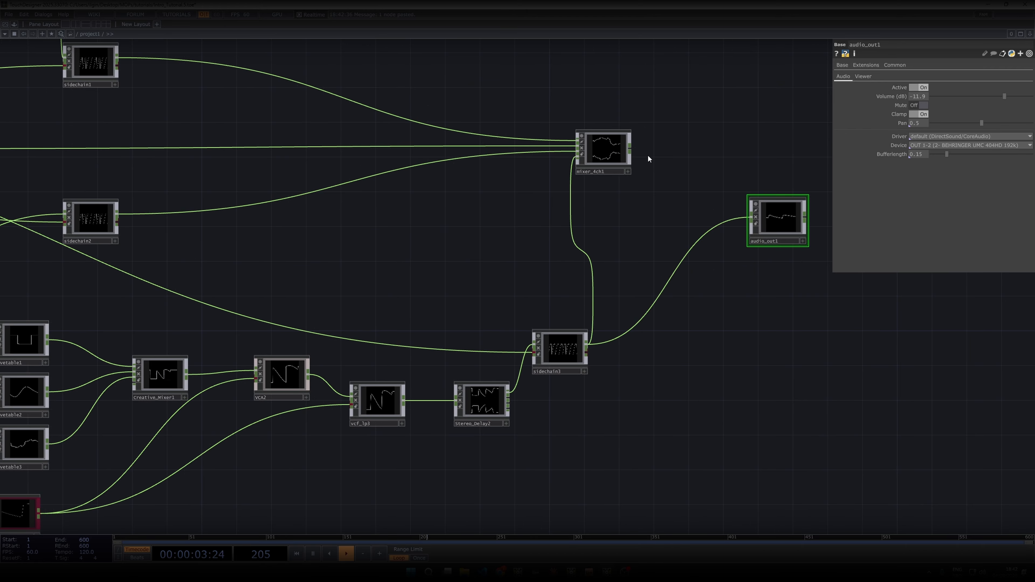
{"action": "left_click_drag", "start_coordinate": [631, 149], "coordinate": [704, 234]}
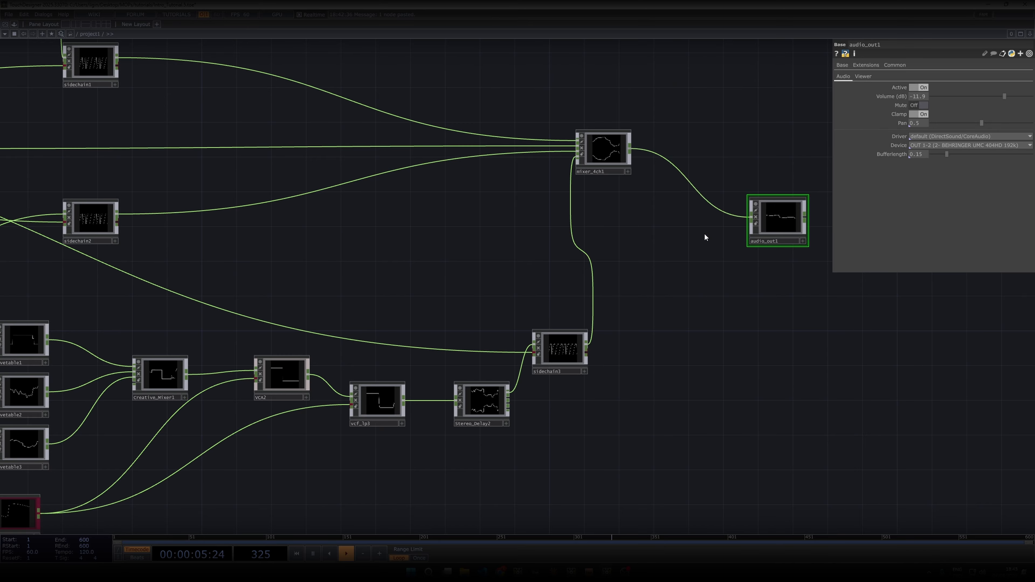
- Move audio_out1 level with mixer_4ch1 so that their connection runs straight
{"action": "left_click_drag", "start_coordinate": [686, 156], "coordinate": [655, 188]}
{"action": "left_click_drag", "start_coordinate": [732, 247], "coordinate": [747, 190]}
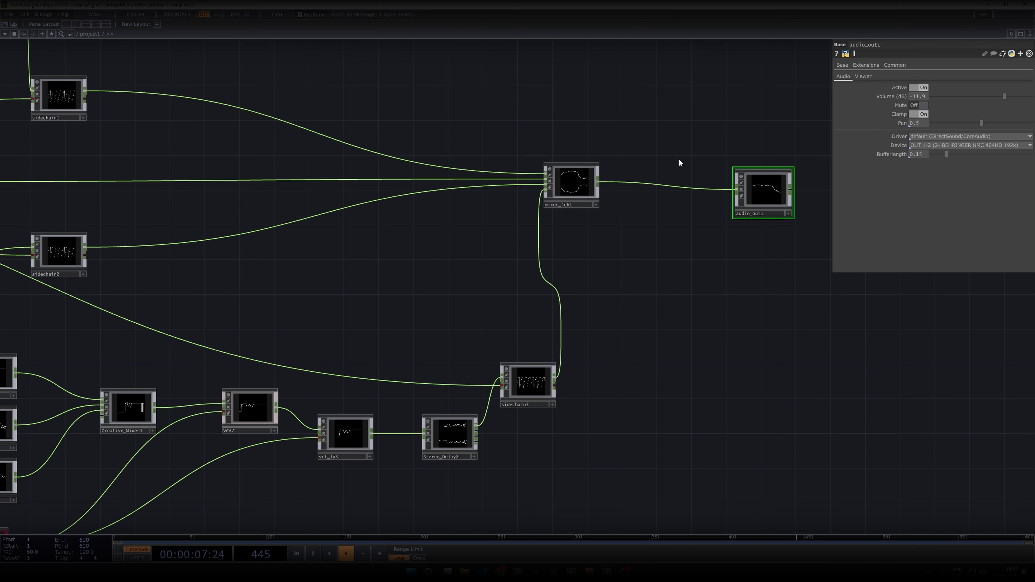
{"action": "left_click_drag", "start_coordinate": [679, 159], "coordinate": [703, 157]}
{"action": "left_click_drag", "start_coordinate": [779, 190], "coordinate": [779, 182]}
- Set the gain of mixer_4ch1's channel 1 to 5.3 dB
{"action": "left_click", "coordinate": [607, 181]}
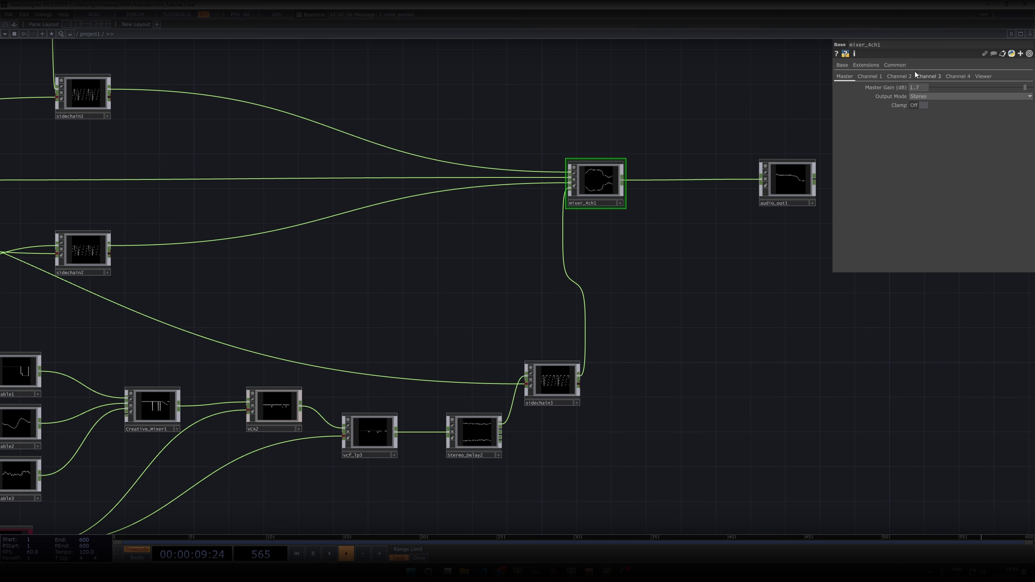
{"action": "left_click", "coordinate": [879, 75]}
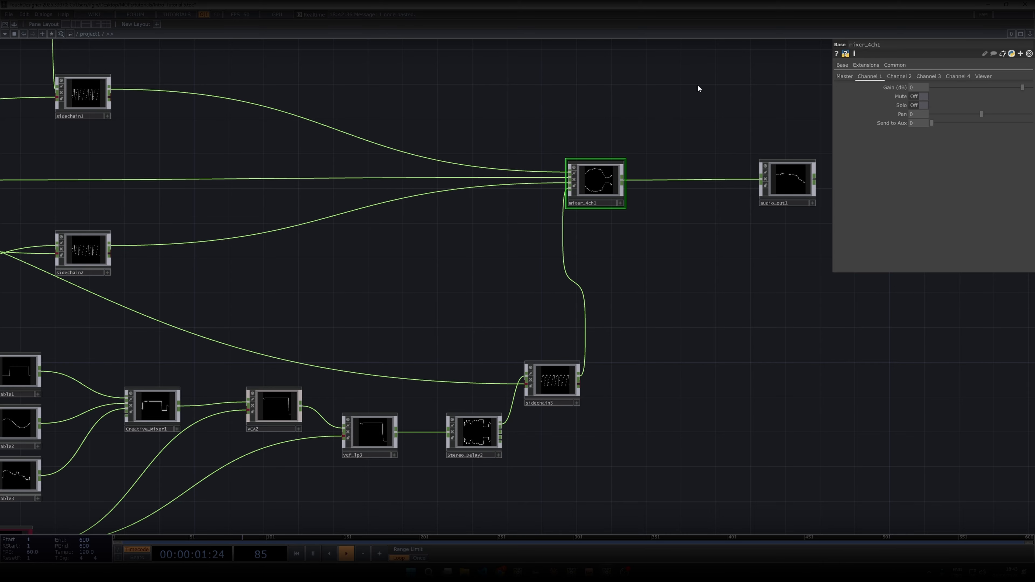
{"action": "left_click_drag", "start_coordinate": [652, 78], "coordinate": [728, 158]}
{"action": "left_click_drag", "start_coordinate": [600, 103], "coordinate": [760, 208]}
{"action": "left_click_drag", "start_coordinate": [1022, 86], "coordinate": [1034, 89]}
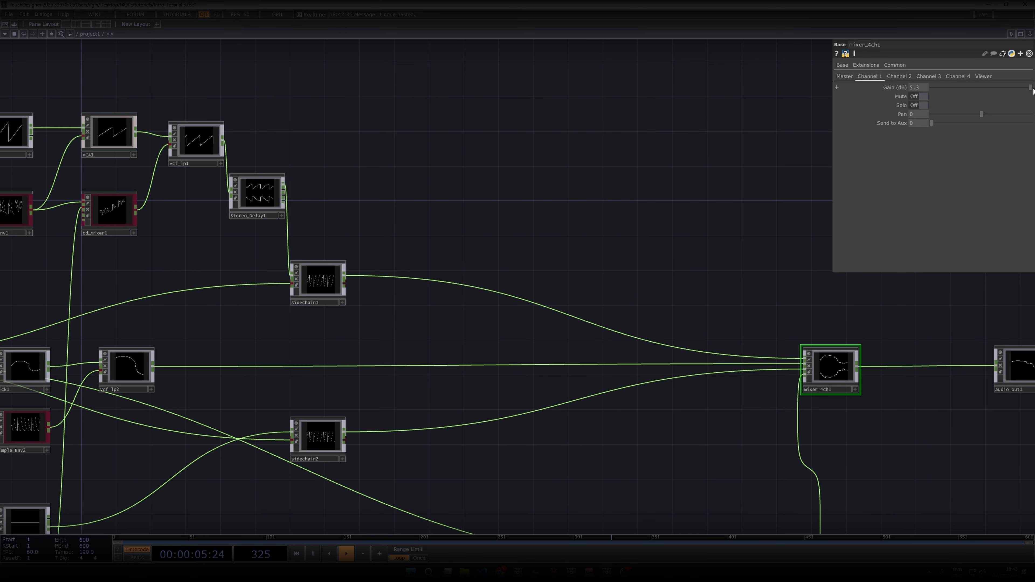
- Move mixer_4ch1 slightly closer to audio_out1, and adjust Stereo_Delay2's feedback to 0.728 along with its dry/wet mix
{"action": "left_click_drag", "start_coordinate": [770, 141], "coordinate": [732, 141]}
{"action": "scroll", "coordinate": [679, 97], "scroll_direction": "down", "scroll_amount": 6}
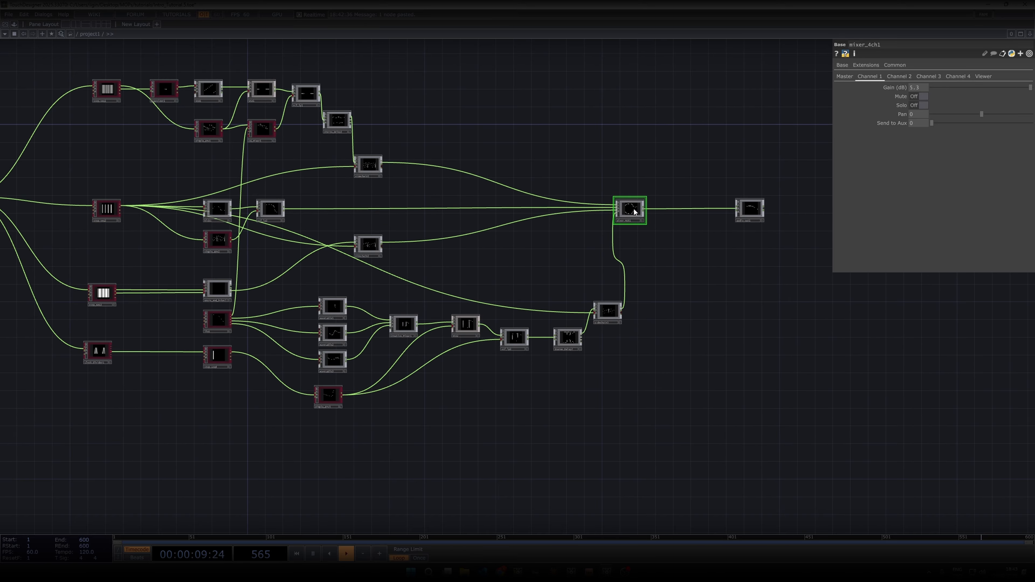
{"action": "left_click_drag", "start_coordinate": [634, 211], "coordinate": [643, 211]}
{"action": "left_click", "coordinate": [578, 334]}
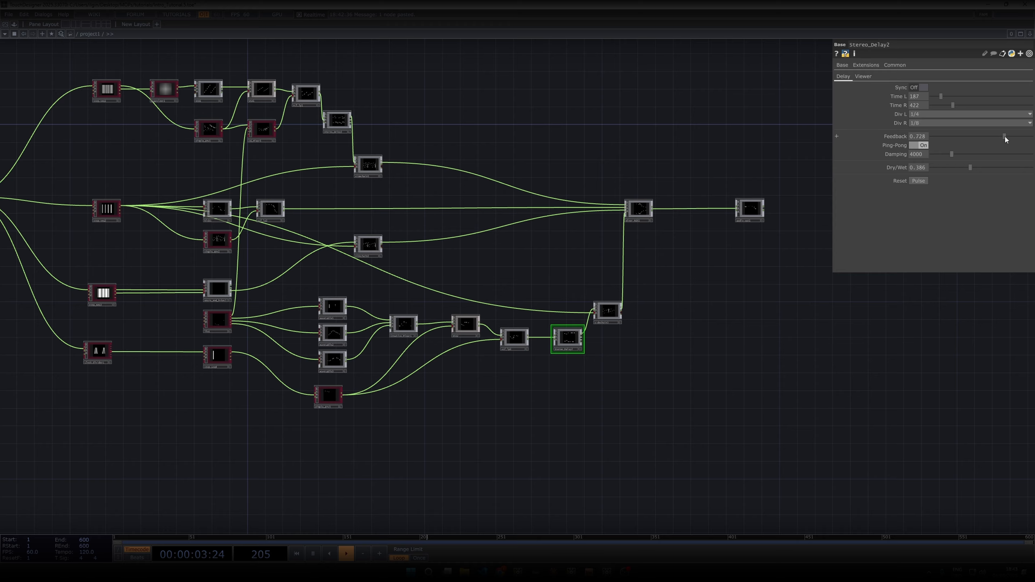
{"action": "left_click_drag", "start_coordinate": [963, 169], "coordinate": [972, 167]}
{"action": "left_click_drag", "start_coordinate": [643, 213], "coordinate": [648, 213]}
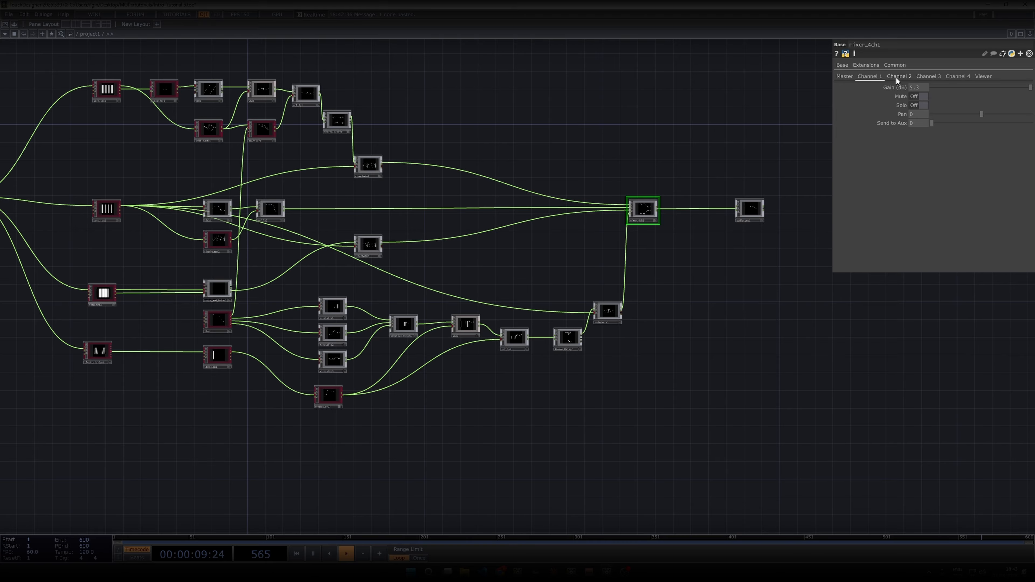
- Lower audio_out1's volume to -37.8 dB, and shift audio_out1 and mixer_4ch1 slightly further along the signal flow
{"action": "left_click", "coordinate": [741, 215]}
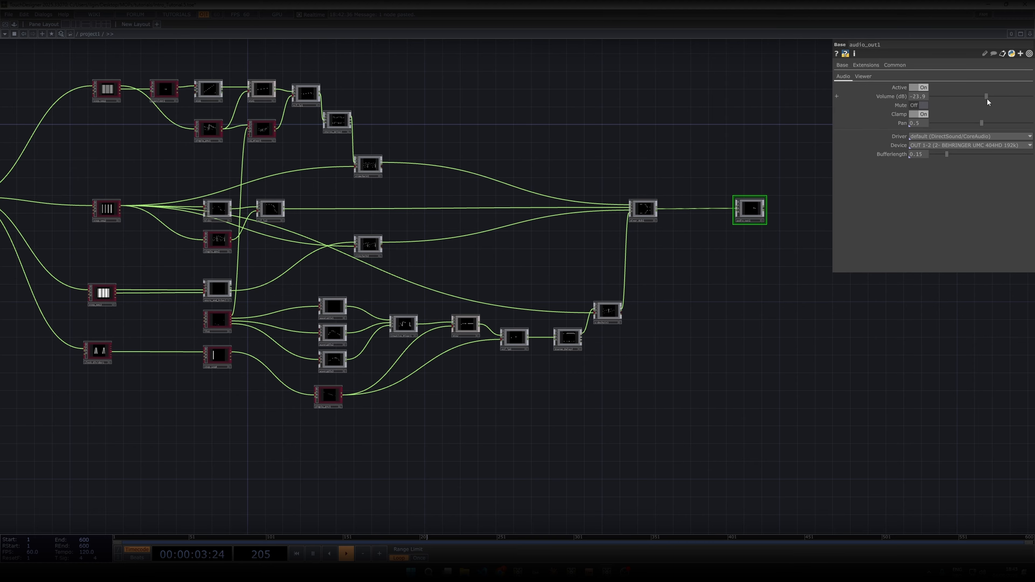
{"action": "left_click_drag", "start_coordinate": [985, 98], "coordinate": [965, 96]}
{"action": "left_click_drag", "start_coordinate": [714, 181], "coordinate": [737, 213]}
{"action": "left_click_drag", "start_coordinate": [784, 241], "coordinate": [796, 240]}
{"action": "left_click_drag", "start_coordinate": [665, 240], "coordinate": [674, 241]}
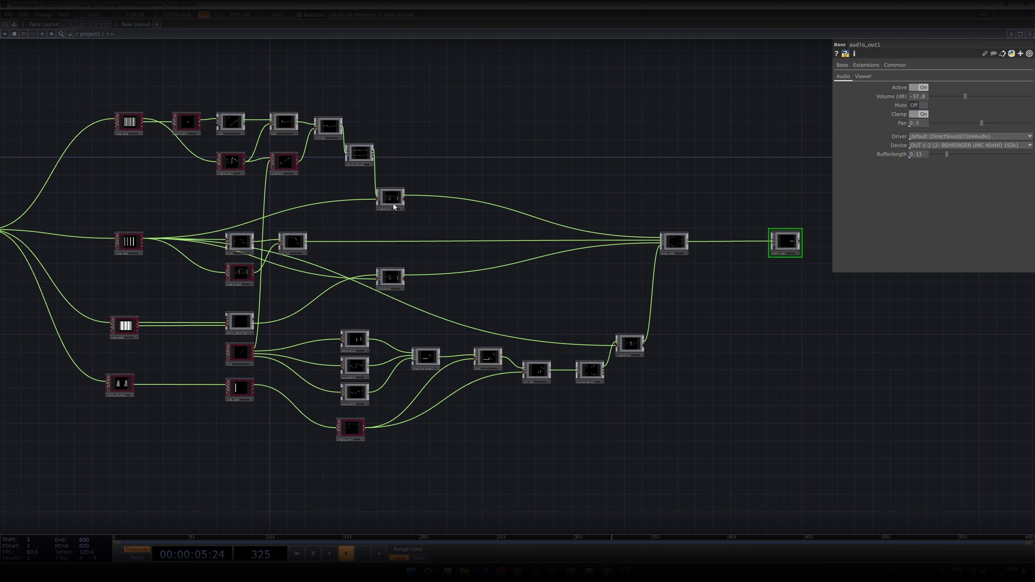
- Examine the network inside wavetable1, including the camera, geometry and render operators within its _visualiser component, and return to the main patch
{"action": "left_click_drag", "start_coordinate": [504, 163], "coordinate": [552, 177]}
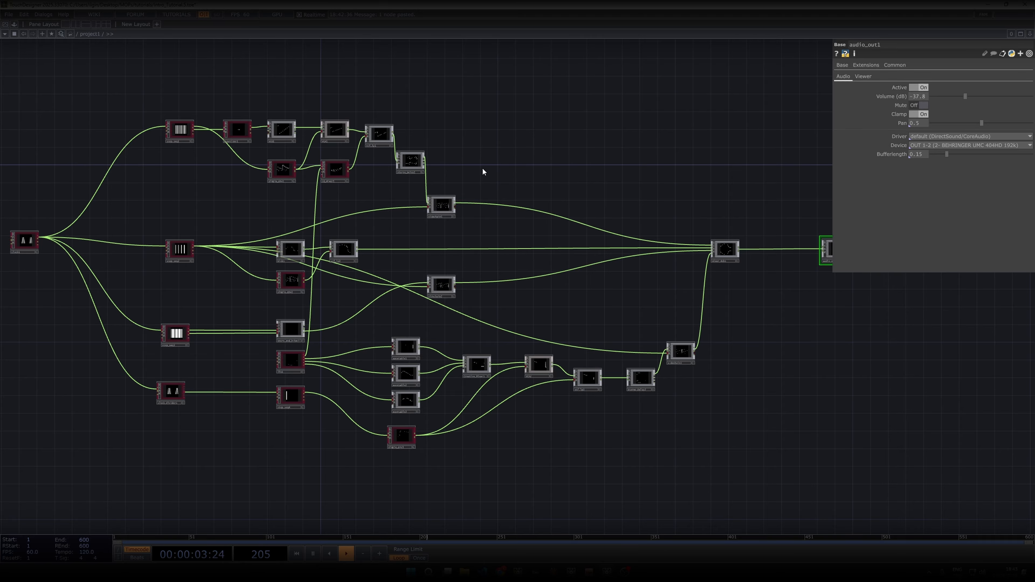
{"action": "scroll", "coordinate": [444, 294], "scroll_direction": "up", "scroll_amount": 3}
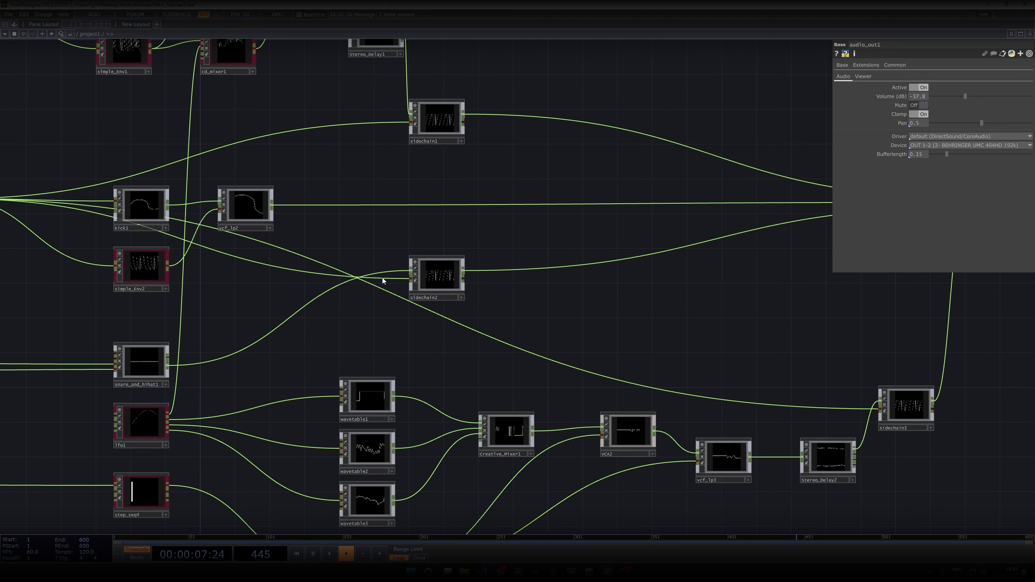
{"action": "left_click_drag", "start_coordinate": [434, 440], "coordinate": [402, 323]}
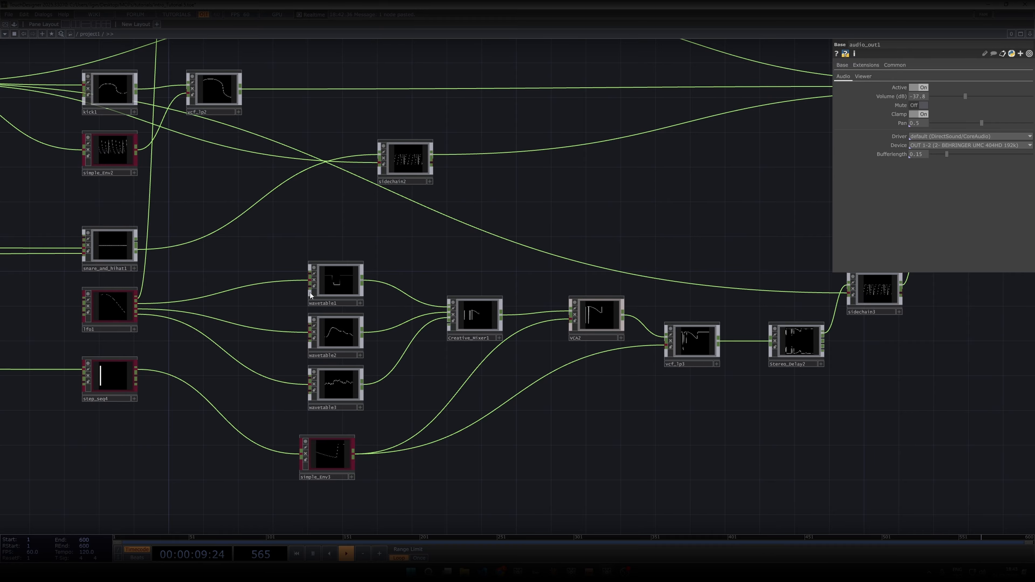
{"action": "scroll", "coordinate": [326, 303], "scroll_direction": "up", "scroll_amount": 10}
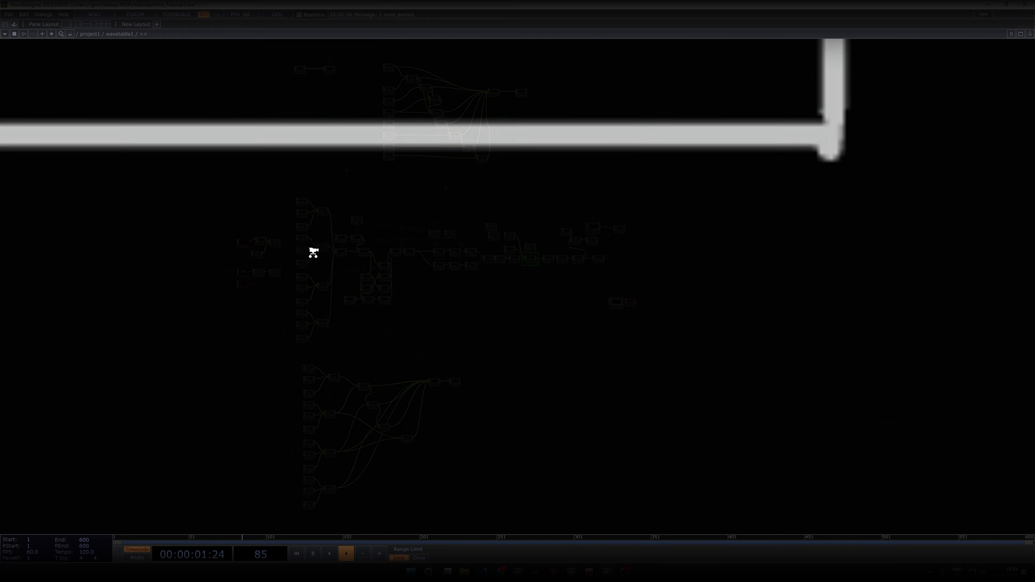
{"action": "scroll", "coordinate": [548, 223], "scroll_direction": "up", "scroll_amount": 8}
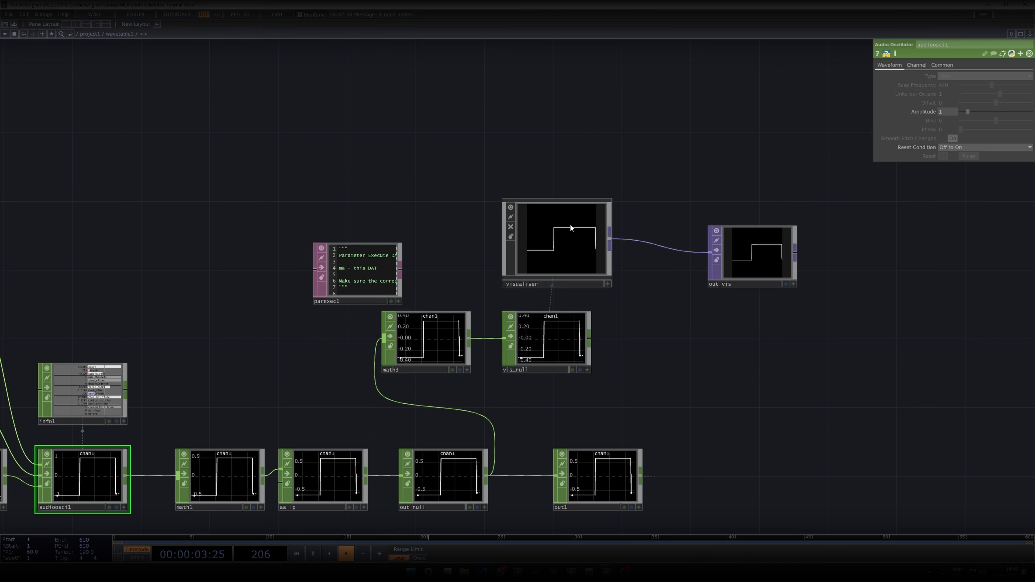
{"action": "left_click", "coordinate": [571, 239]}
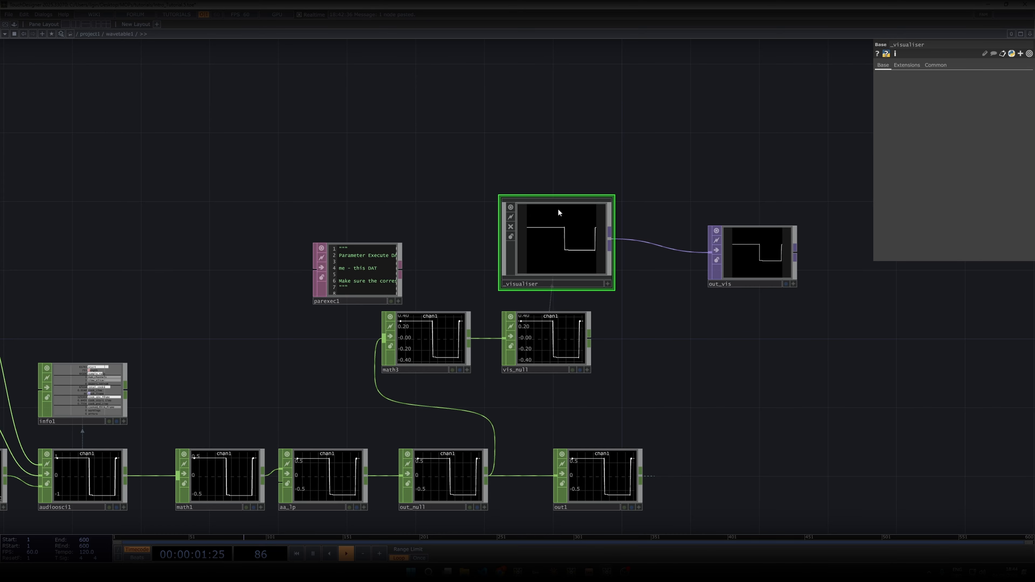
{"action": "scroll", "coordinate": [557, 243], "scroll_direction": "up", "scroll_amount": 10}
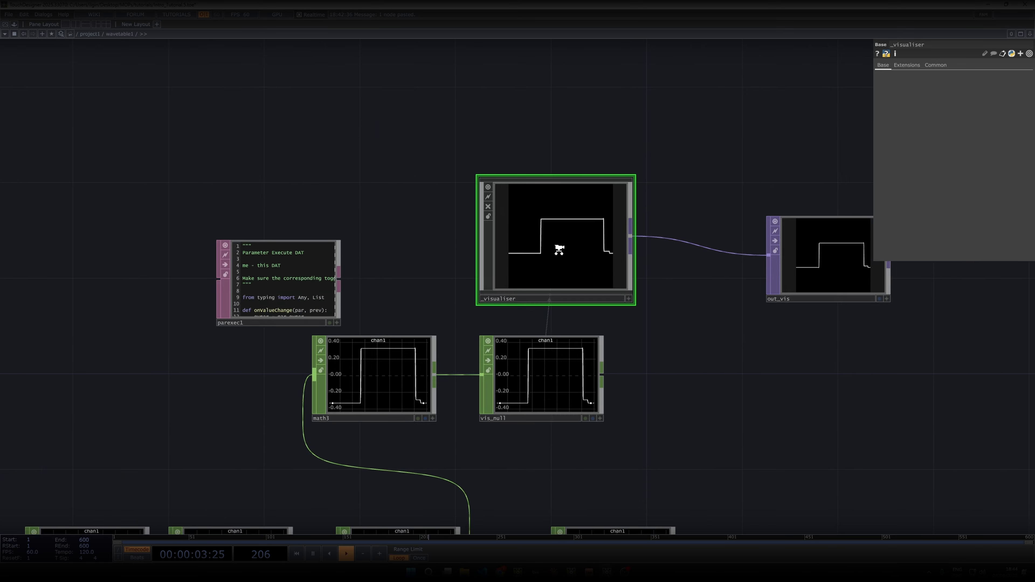
{"action": "scroll", "coordinate": [306, 324], "scroll_direction": "up", "scroll_amount": 3}
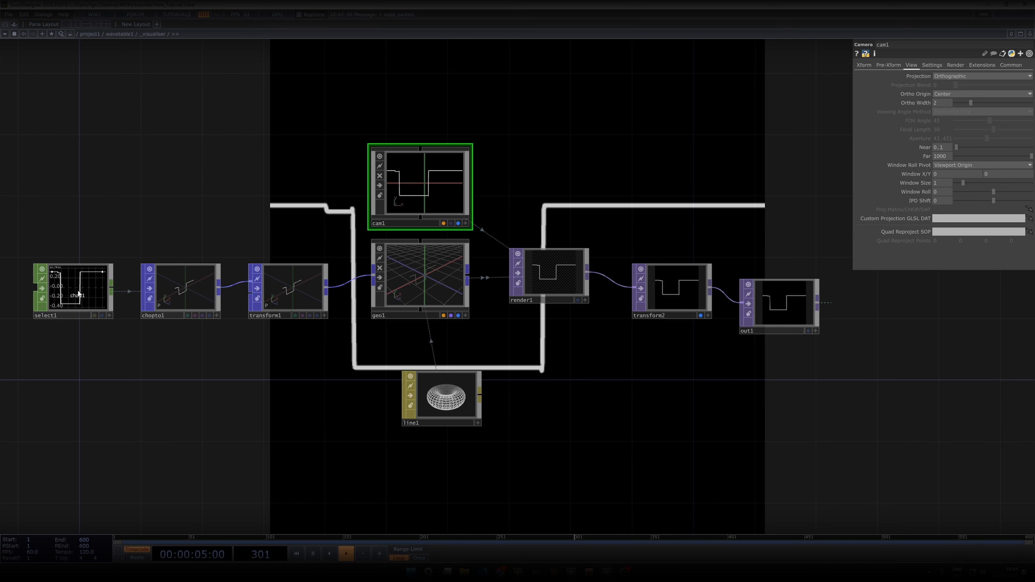
{"action": "scroll", "coordinate": [272, 290], "scroll_direction": "down", "scroll_amount": 8}
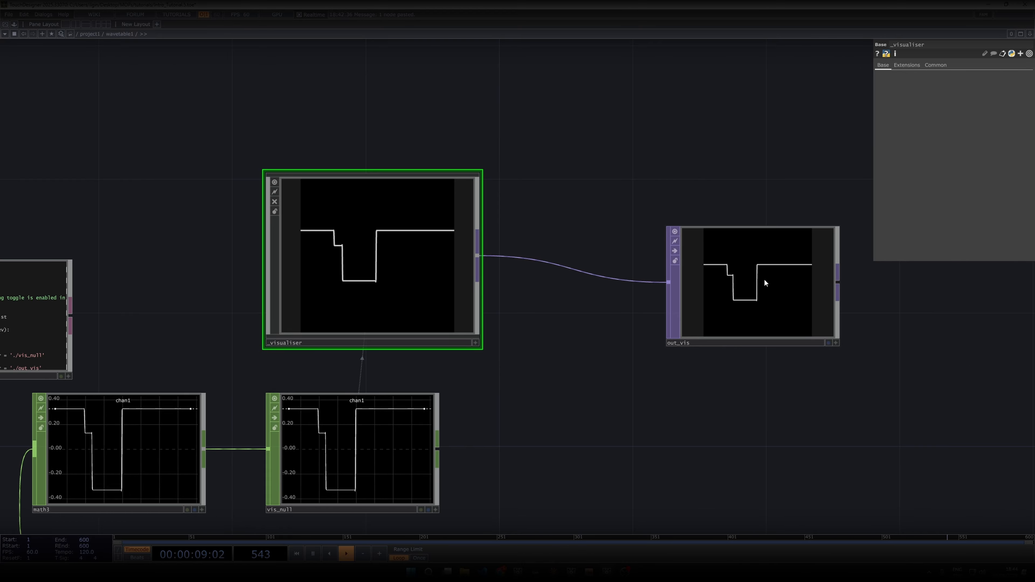
{"action": "scroll", "coordinate": [609, 275], "scroll_direction": "down", "scroll_amount": 10}
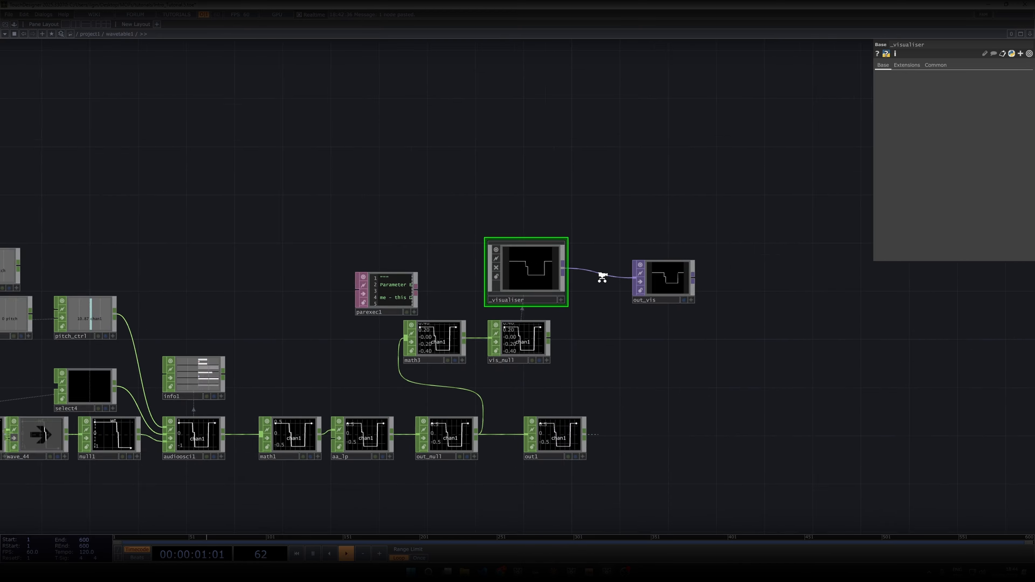
{"action": "scroll", "coordinate": [609, 275], "scroll_direction": "down", "scroll_amount": 8}
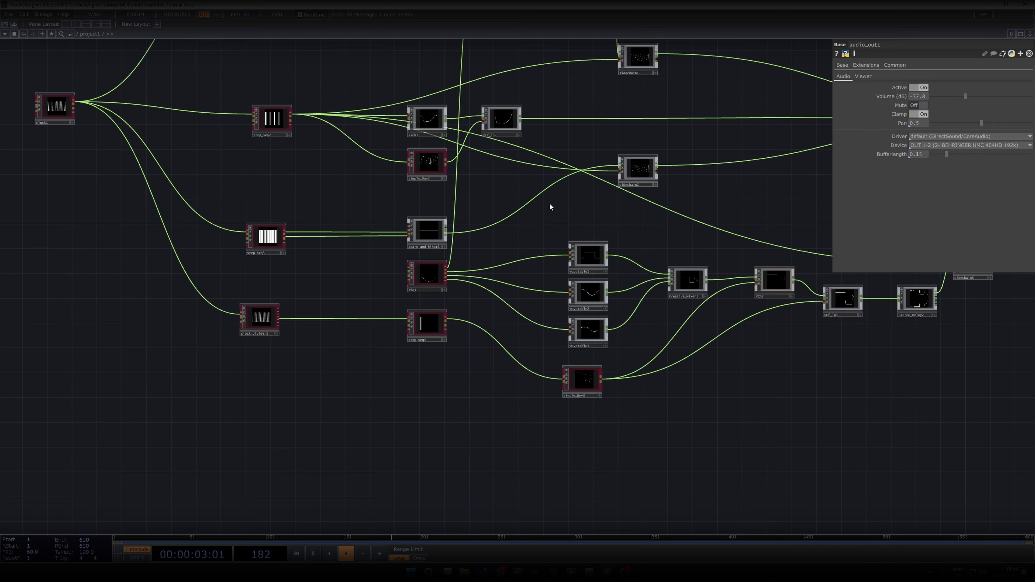
{"action": "scroll", "coordinate": [495, 187], "scroll_direction": "up", "scroll_amount": 3}
{"action": "scroll", "coordinate": [495, 187], "scroll_direction": "down", "scroll_amount": 3}
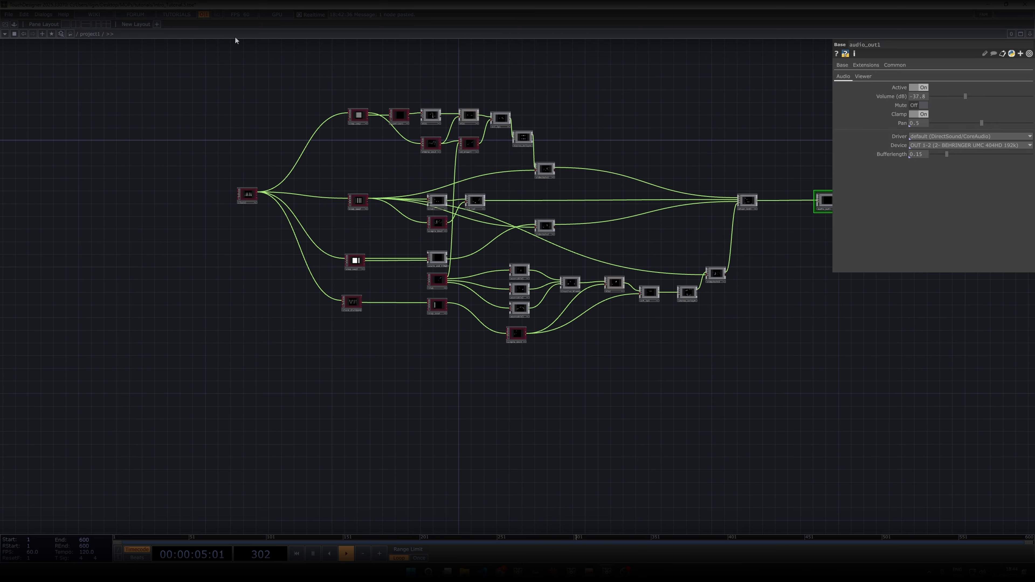
- Select every module except audio_out1 and switch their node viewers off and back on
{"action": "left_click_drag", "start_coordinate": [508, 92], "coordinate": [482, 102]}
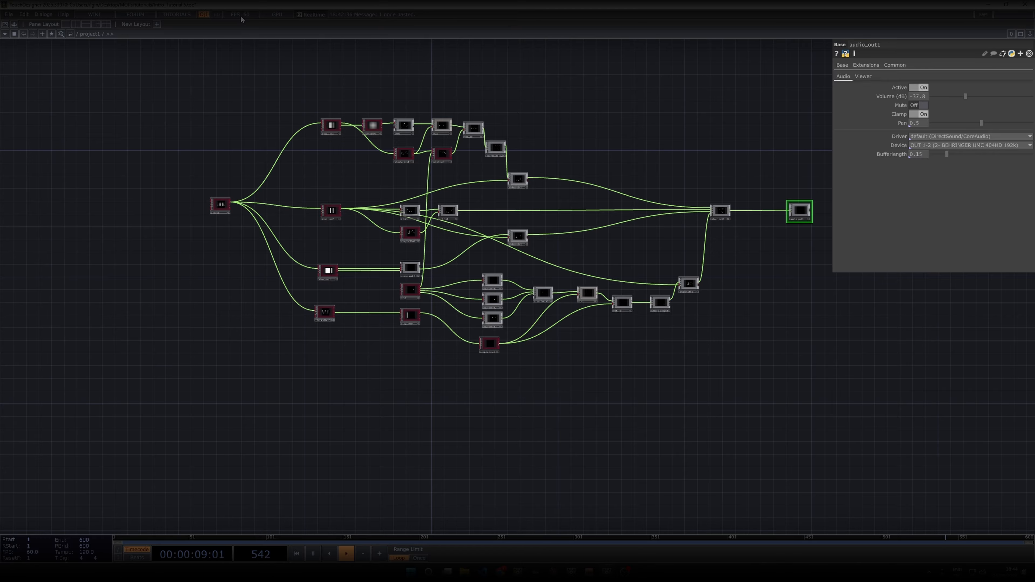
{"action": "left_click_drag", "start_coordinate": [356, 106], "coordinate": [339, 114]}
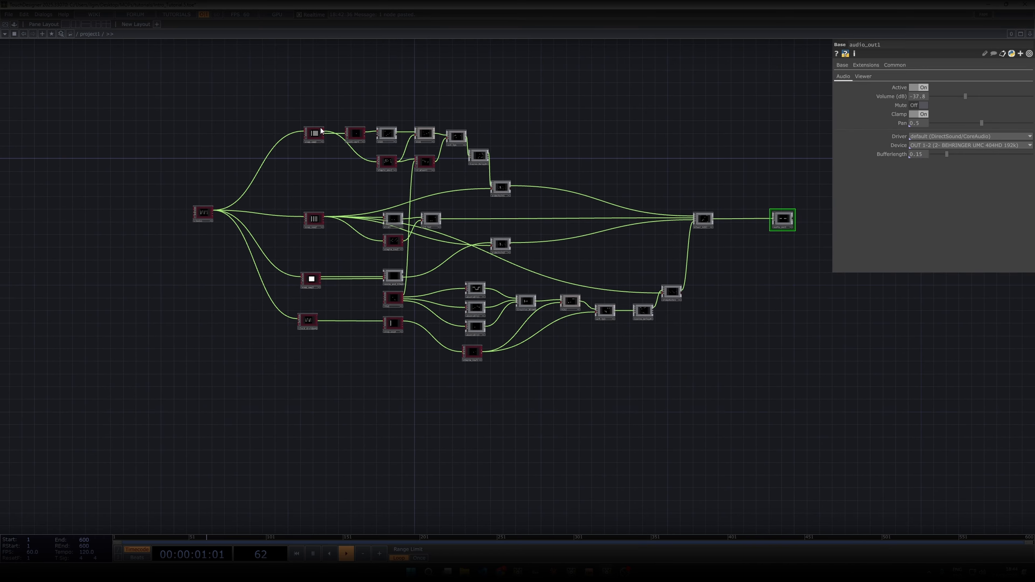
{"action": "scroll", "coordinate": [279, 143], "scroll_direction": "up", "scroll_amount": 2}
{"action": "left_click_drag", "start_coordinate": [190, 111], "coordinate": [147, 118]}
{"action": "scroll", "coordinate": [135, 121], "scroll_direction": "down", "scroll_amount": 2}
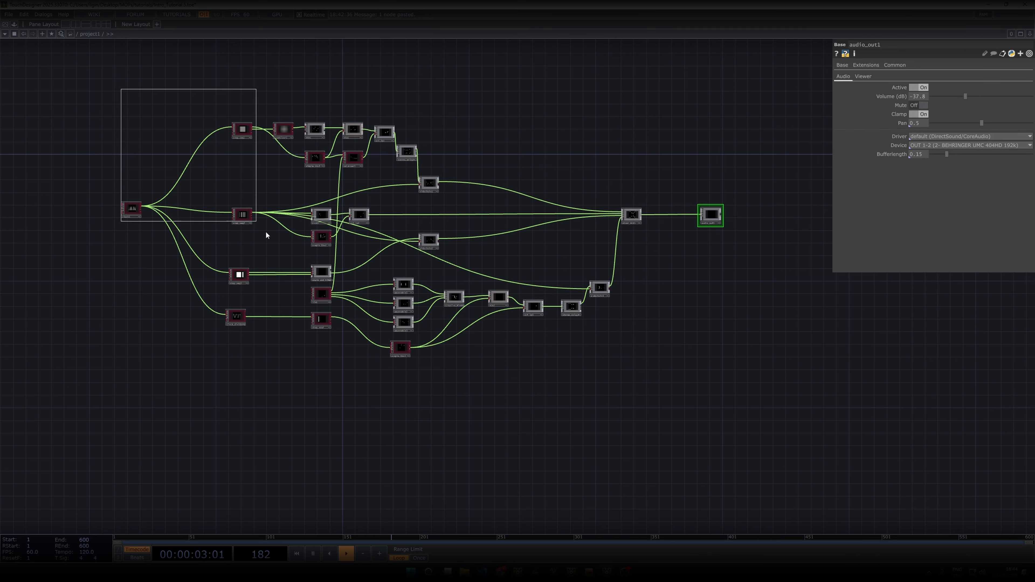
{"action": "left_click_drag", "start_coordinate": [267, 236], "coordinate": [666, 363]}
{"action": "scroll", "coordinate": [509, 283], "scroll_direction": "up", "scroll_amount": 3}
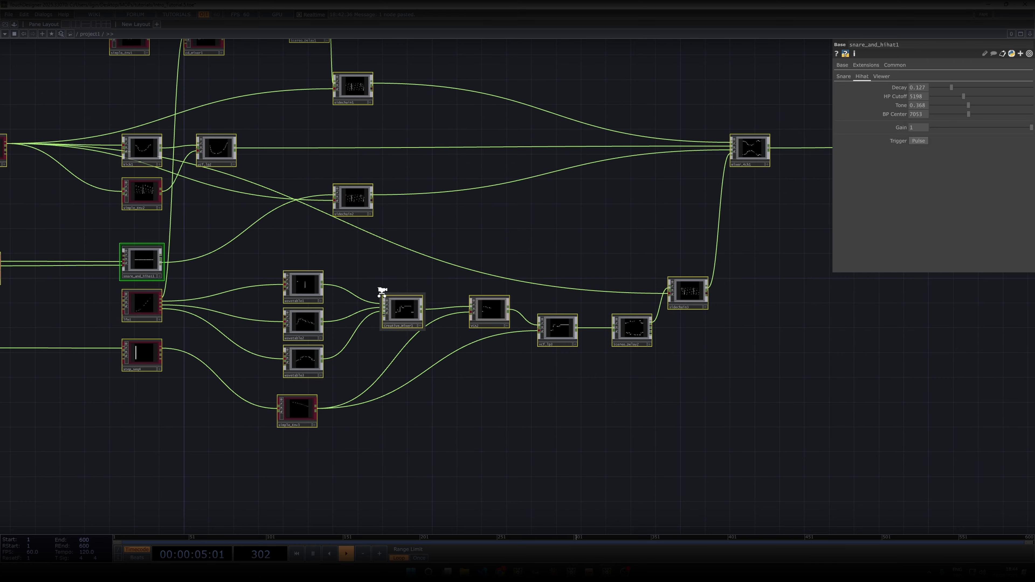
{"action": "scroll", "coordinate": [382, 292], "scroll_direction": "up", "scroll_amount": 1}
{"action": "scroll", "coordinate": [304, 263], "scroll_direction": "down", "scroll_amount": 4}
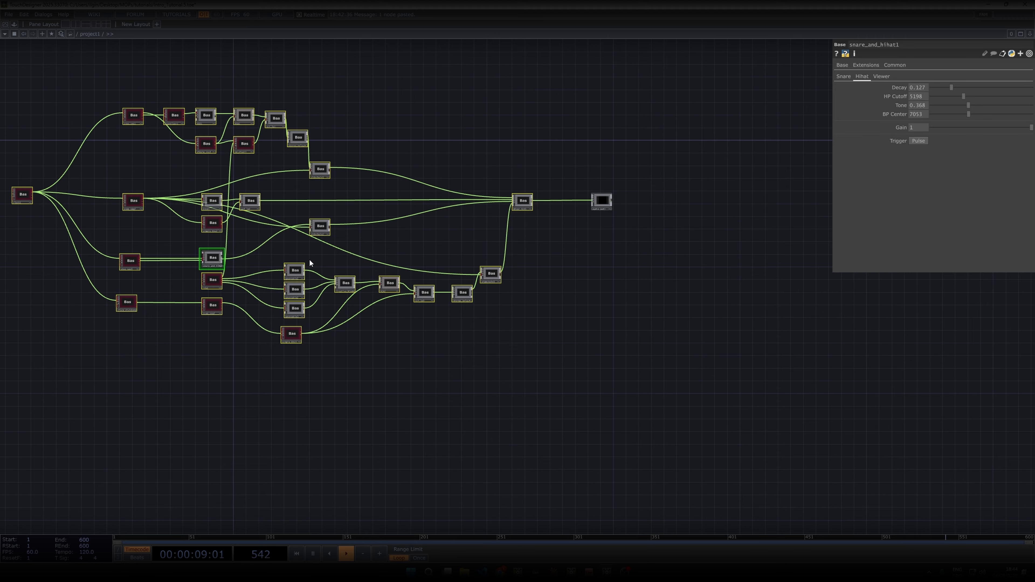
{"action": "scroll", "coordinate": [293, 263], "scroll_direction": "up", "scroll_amount": 2}
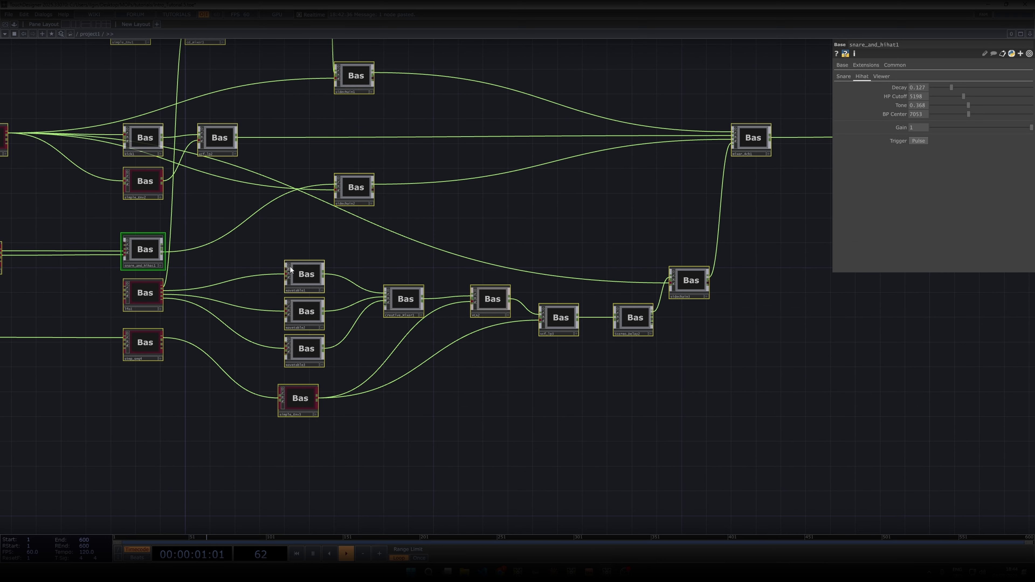
{"action": "scroll", "coordinate": [285, 257], "scroll_direction": "down", "scroll_amount": 2}
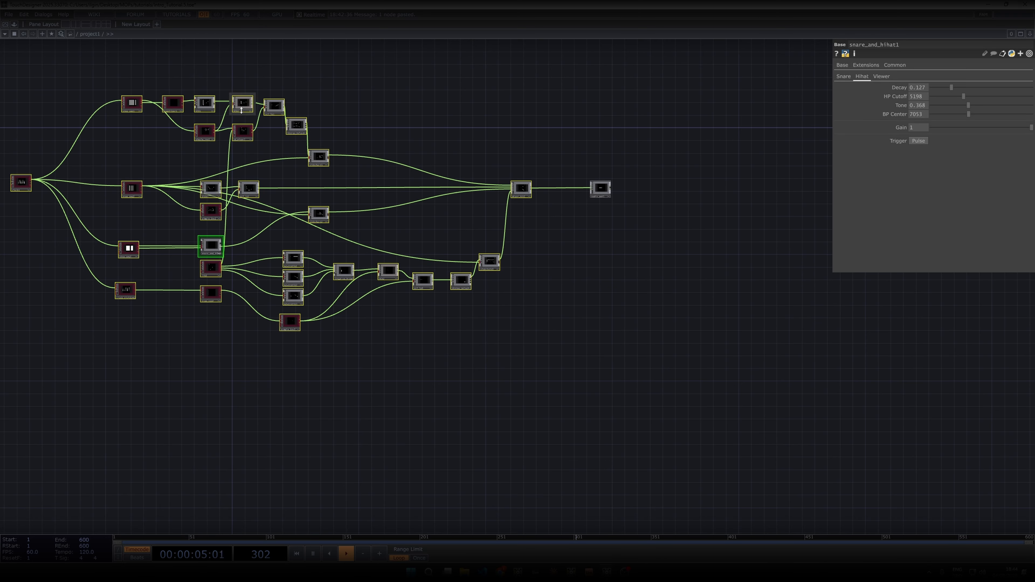
- Turn on the CHOPViewer option for snare_and_hihat1 and all the other selected modules
{"action": "left_click", "coordinate": [883, 77]}
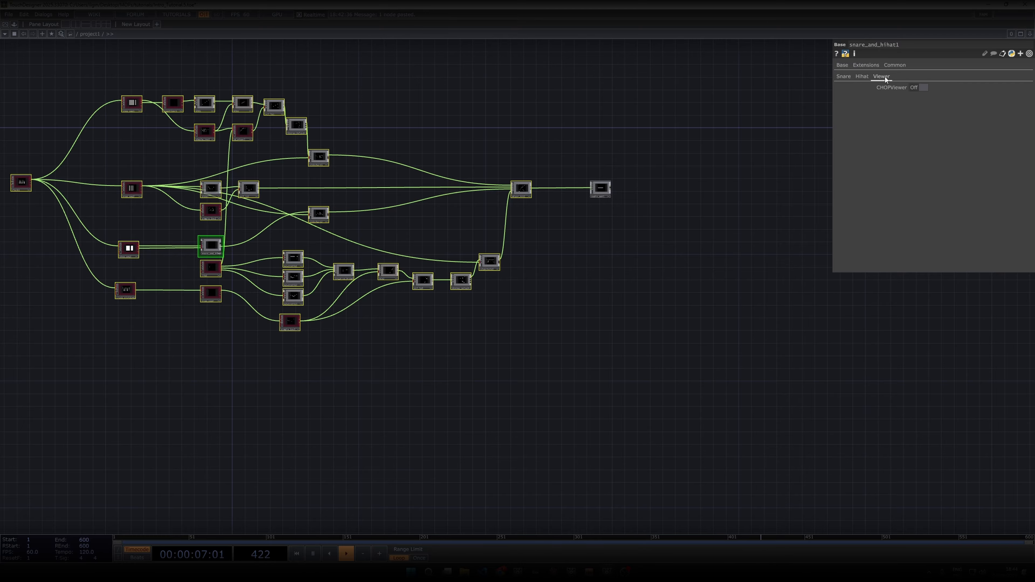
{"action": "scroll", "coordinate": [502, 166], "scroll_direction": "up", "scroll_amount": 3}
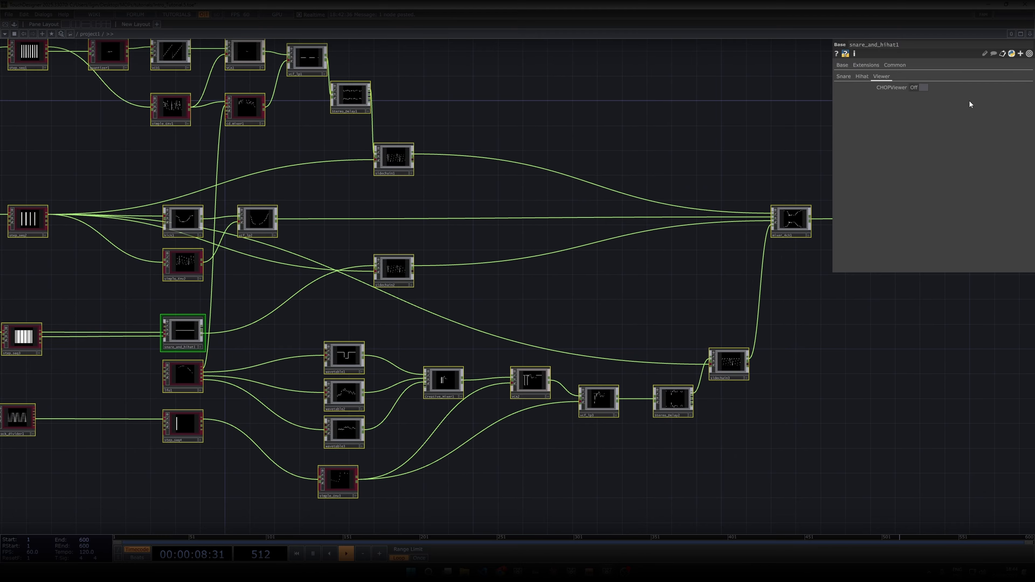
{"action": "left_click", "coordinate": [919, 88]}
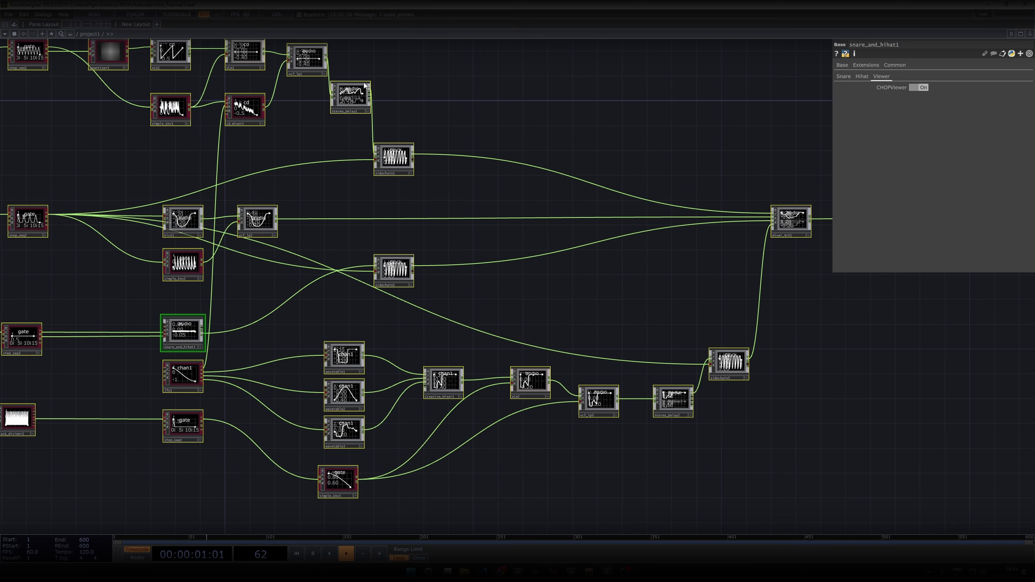
{"action": "left_click_drag", "start_coordinate": [596, 113], "coordinate": [742, 143]}
{"action": "scroll", "coordinate": [496, 155], "scroll_direction": "up", "scroll_amount": 1}
{"action": "scroll", "coordinate": [497, 155], "scroll_direction": "up", "scroll_amount": 1}
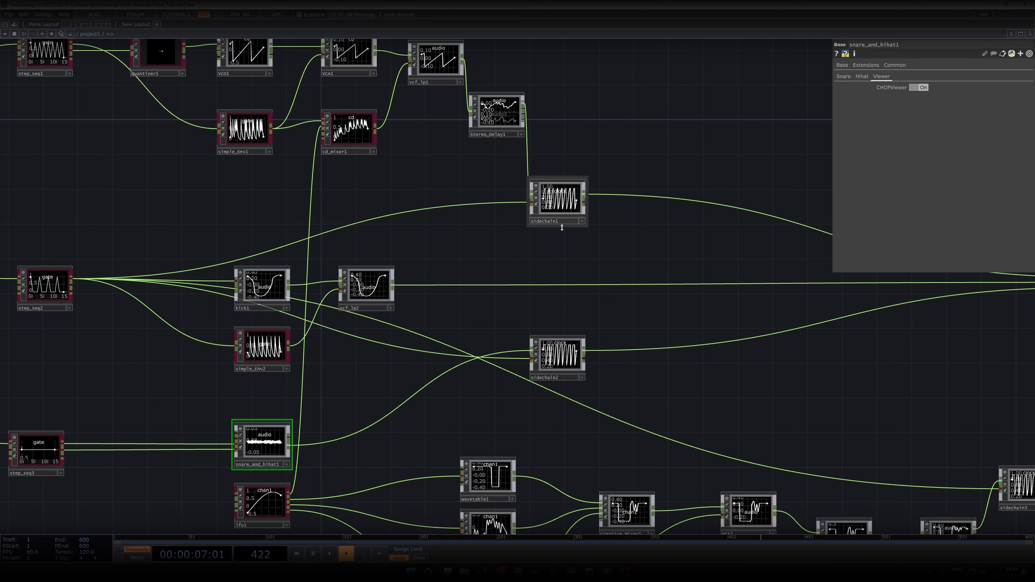
- Switch the modules' shared CHOPViewer option off and back on, comparing the node displays across the whole patch
{"action": "scroll", "coordinate": [693, 114], "scroll_direction": "down", "scroll_amount": 6}
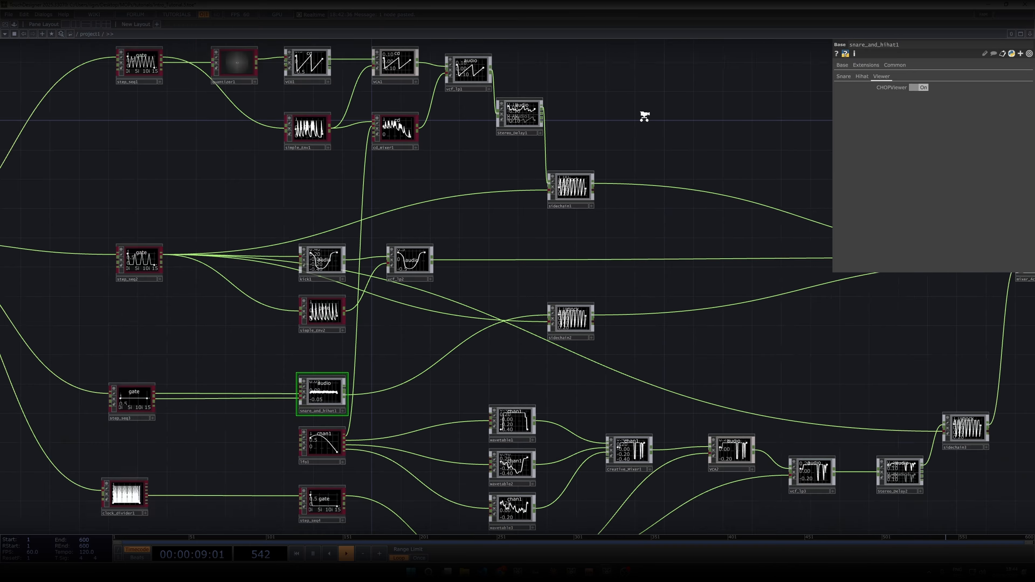
{"action": "left_click_drag", "start_coordinate": [273, 80], "coordinate": [788, 335]}
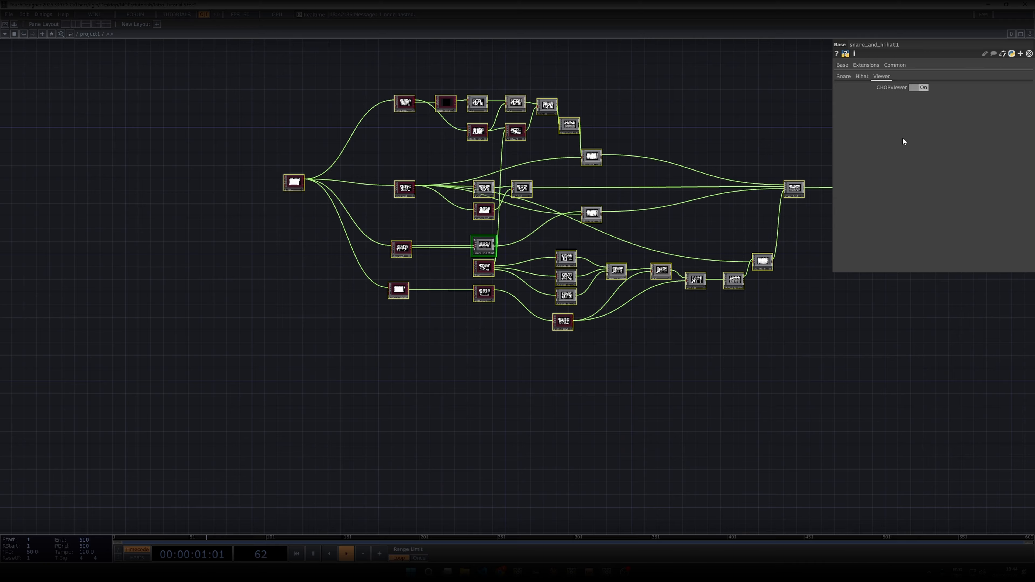
{"action": "left_click", "coordinate": [920, 88]}
{"action": "scroll", "coordinate": [532, 184], "scroll_direction": "up", "scroll_amount": 6}
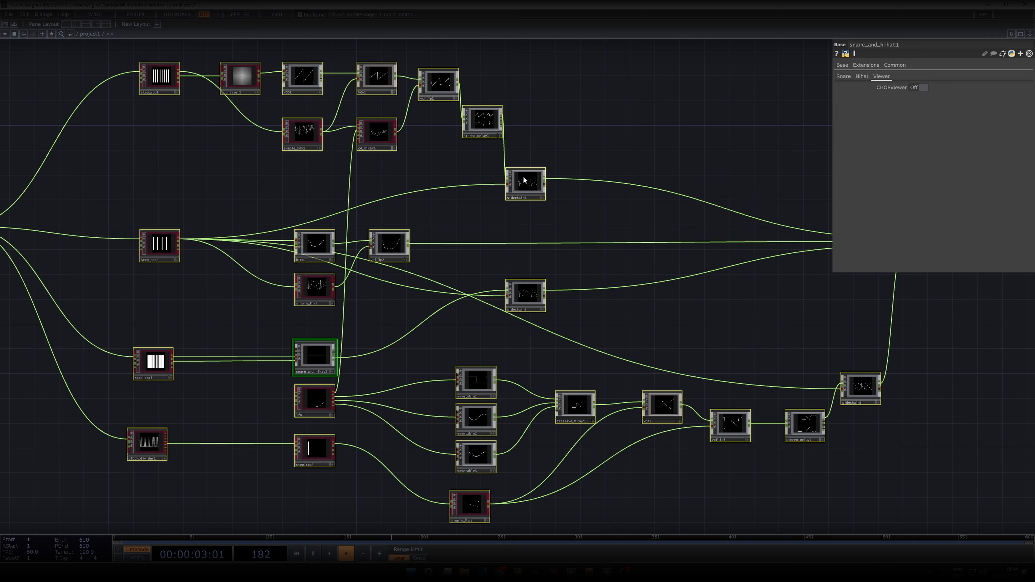
{"action": "scroll", "coordinate": [446, 201], "scroll_direction": "up", "scroll_amount": 5}
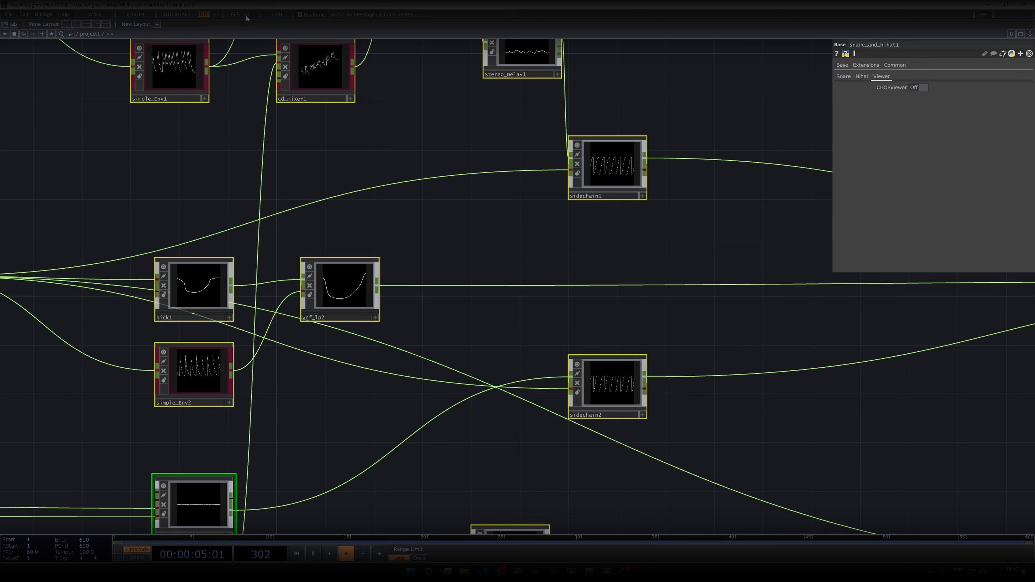
{"action": "left_click", "coordinate": [919, 88]}
{"action": "key", "text": "h"}
{"action": "scroll", "coordinate": [599, 155], "scroll_direction": "up", "scroll_amount": 2}
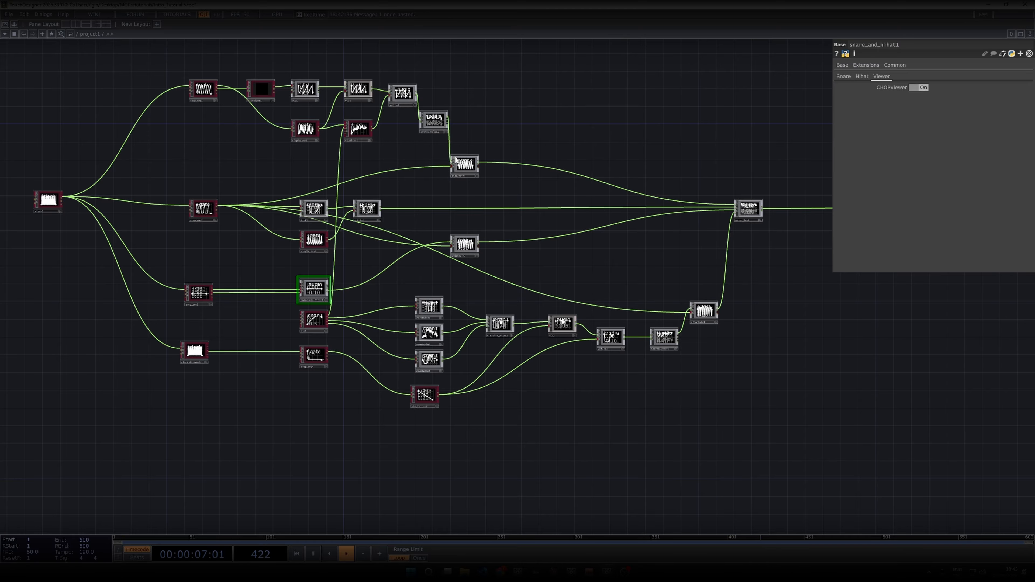
{"action": "left_click_drag", "start_coordinate": [556, 130], "coordinate": [451, 133]}
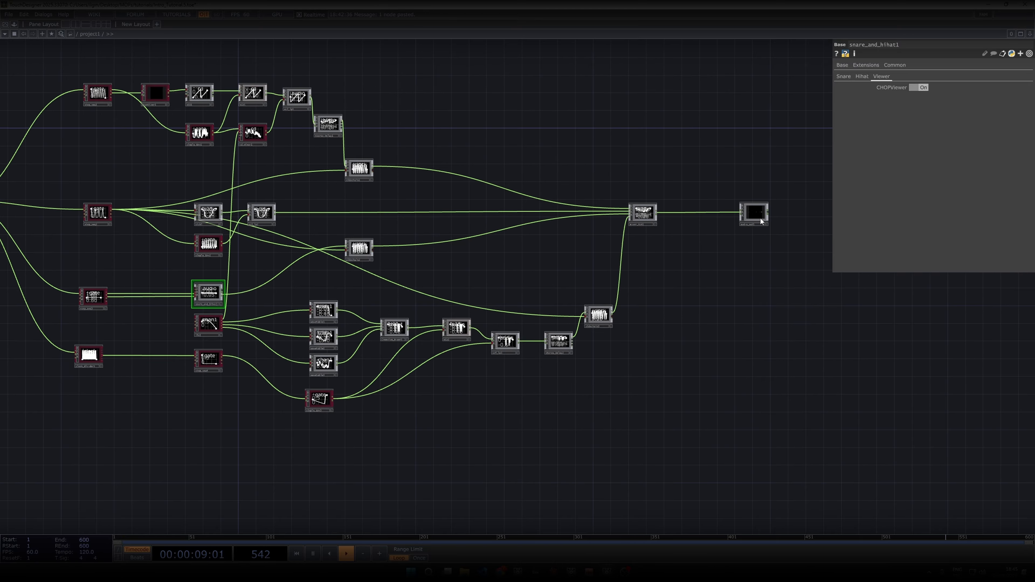
- Raise audio_out1's volume to about -18.6 dB
{"action": "left_click", "coordinate": [754, 216]}
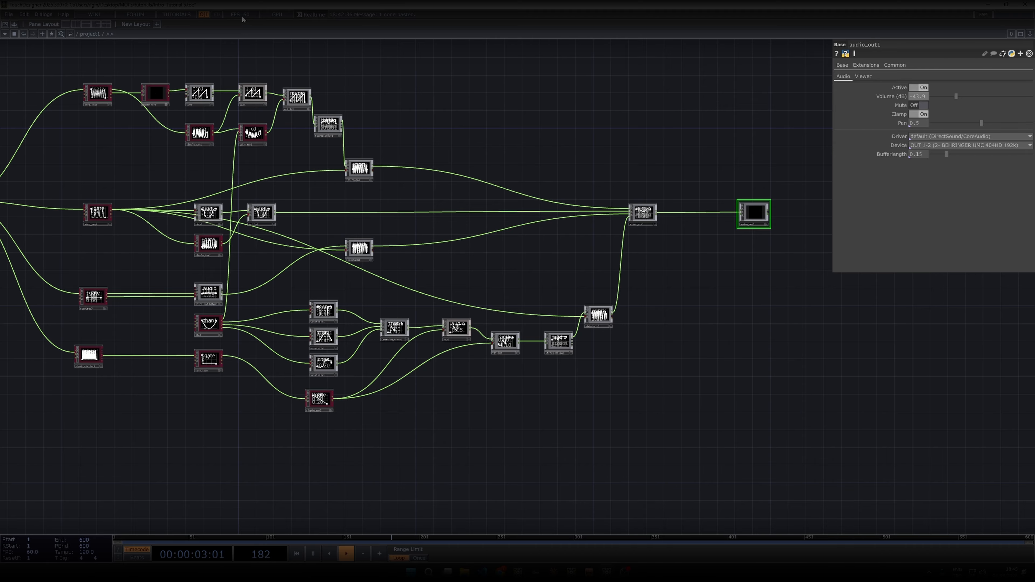
{"action": "left_click_drag", "start_coordinate": [378, 90], "coordinate": [446, 102]}
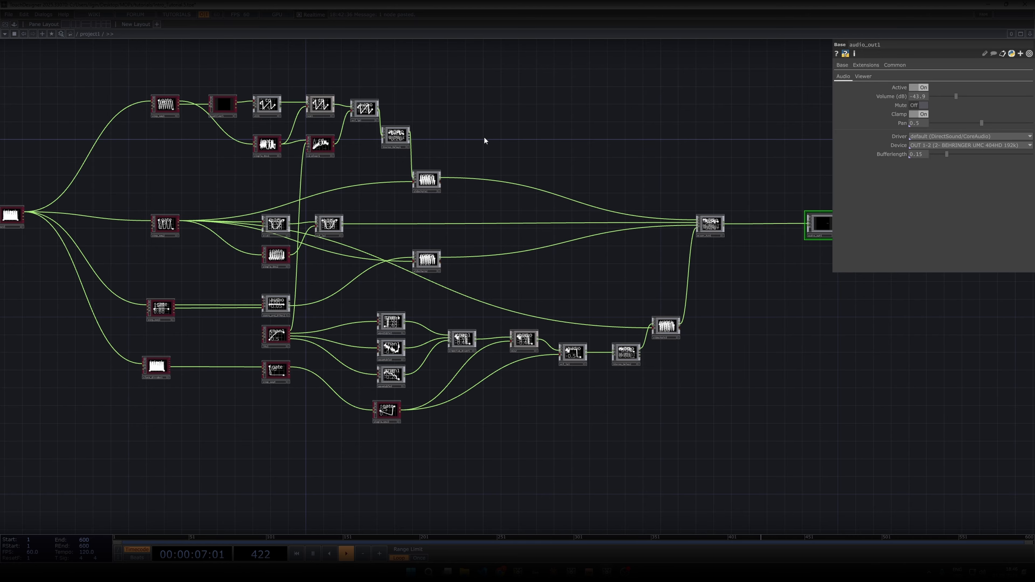
{"action": "left_click_drag", "start_coordinate": [451, 128], "coordinate": [448, 128]}
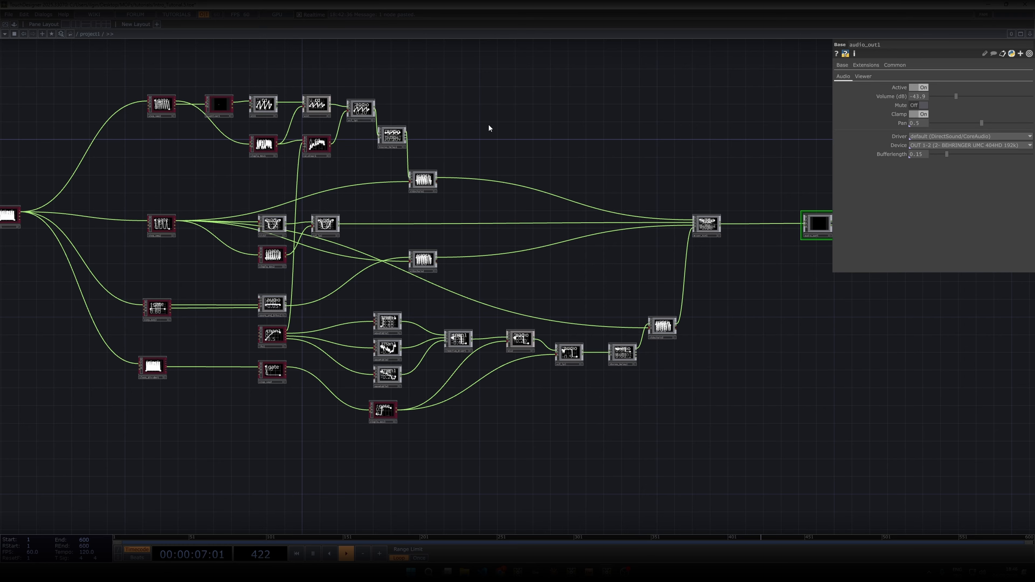
{"action": "left_click_drag", "start_coordinate": [488, 125], "coordinate": [512, 128]}
{"action": "left_click_drag", "start_coordinate": [582, 153], "coordinate": [506, 154]}
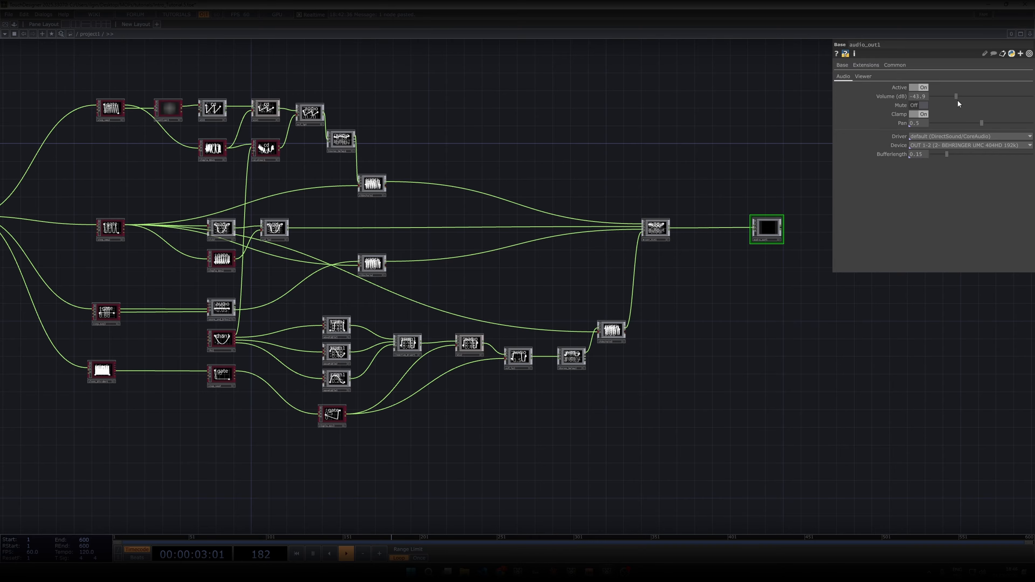
{"action": "left_click_drag", "start_coordinate": [962, 97], "coordinate": [964, 97]}
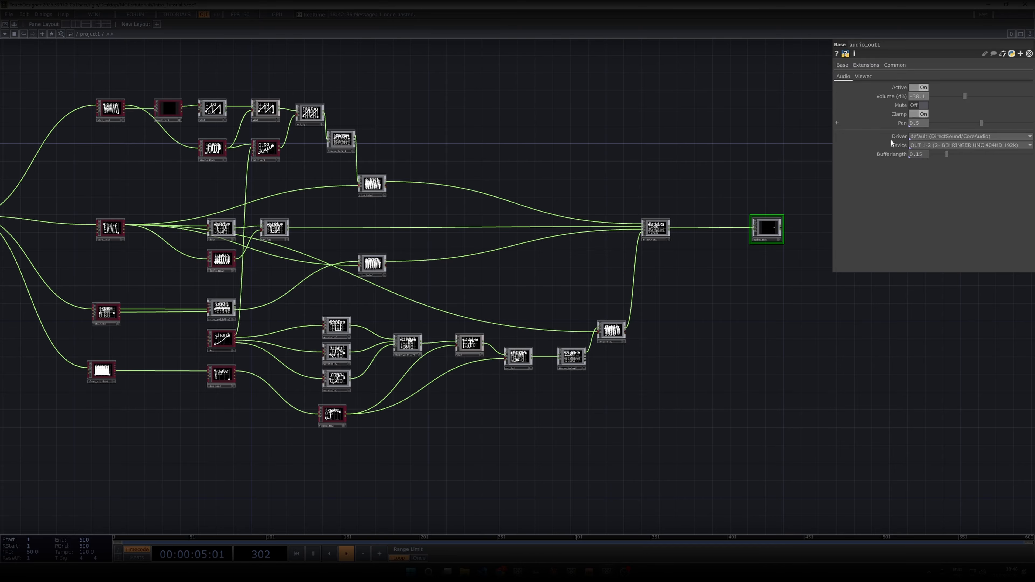
{"action": "scroll", "coordinate": [658, 215], "scroll_direction": "up", "scroll_amount": 3}
{"action": "scroll", "coordinate": [658, 216], "scroll_direction": "down", "scroll_amount": 3}
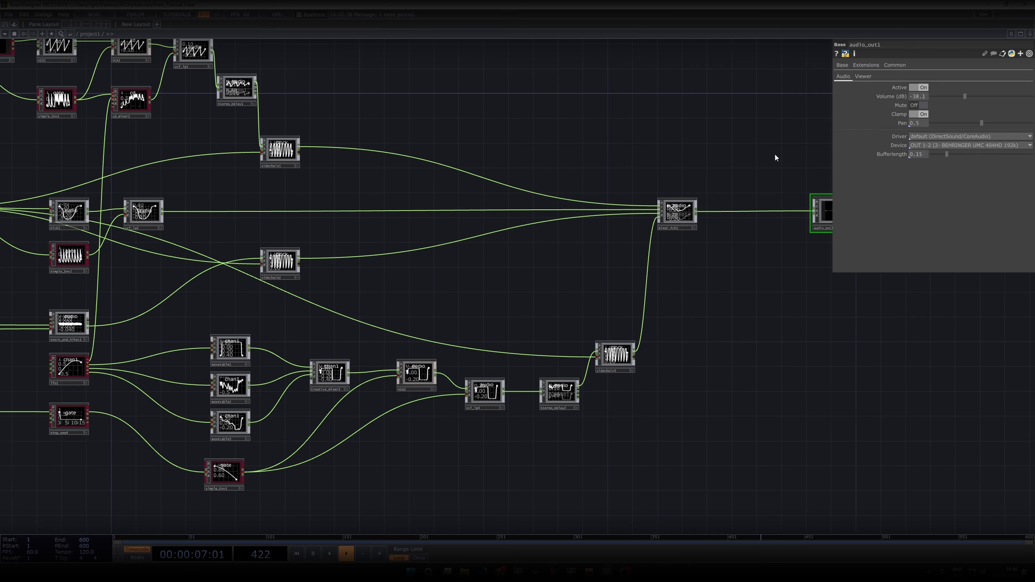
{"action": "left_click_drag", "start_coordinate": [965, 96], "coordinate": [998, 96]}
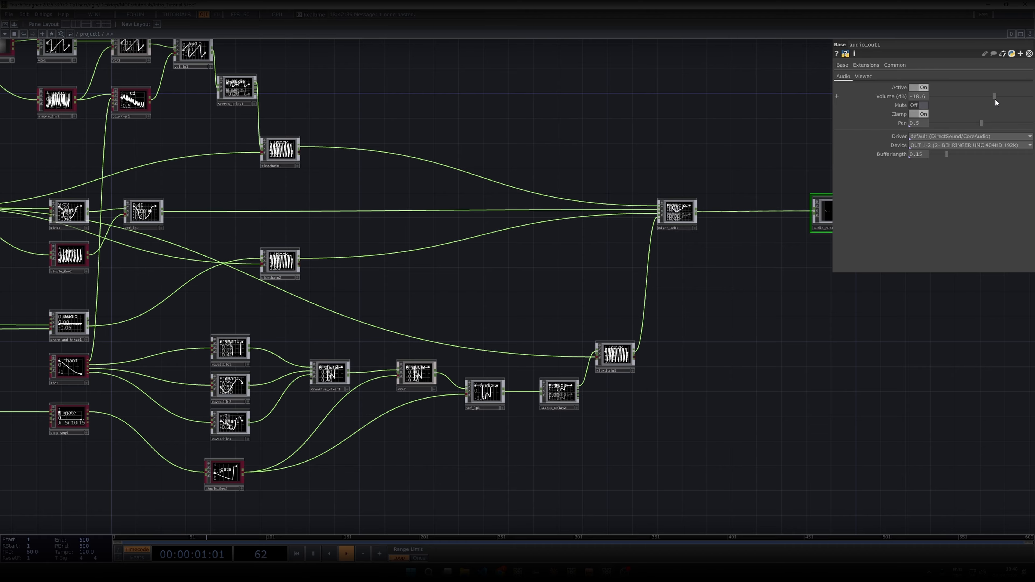
- Solo channel 1 of mixer_4ch1
{"action": "left_click", "coordinate": [677, 211]}
{"action": "left_click_drag", "start_coordinate": [709, 152], "coordinate": [674, 147]}
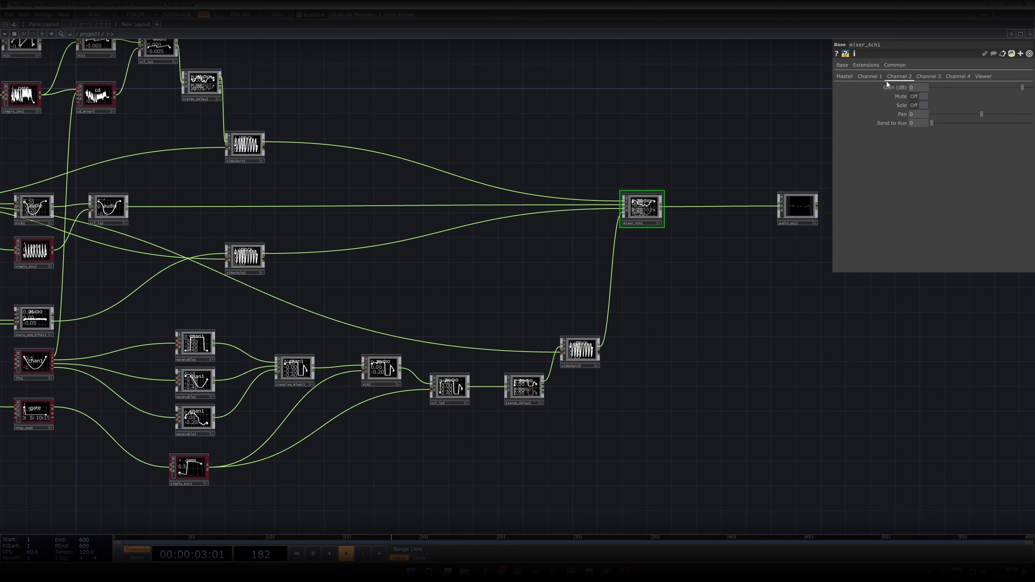
{"action": "left_click", "coordinate": [872, 77]}
{"action": "left_click", "coordinate": [921, 105]}
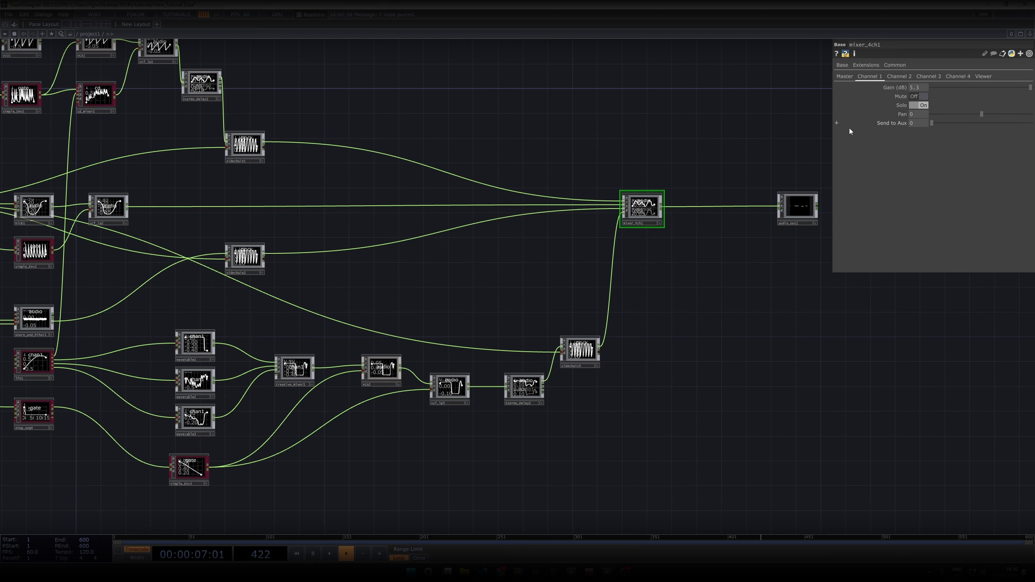
{"action": "left_click_drag", "start_coordinate": [662, 134], "coordinate": [624, 143]}
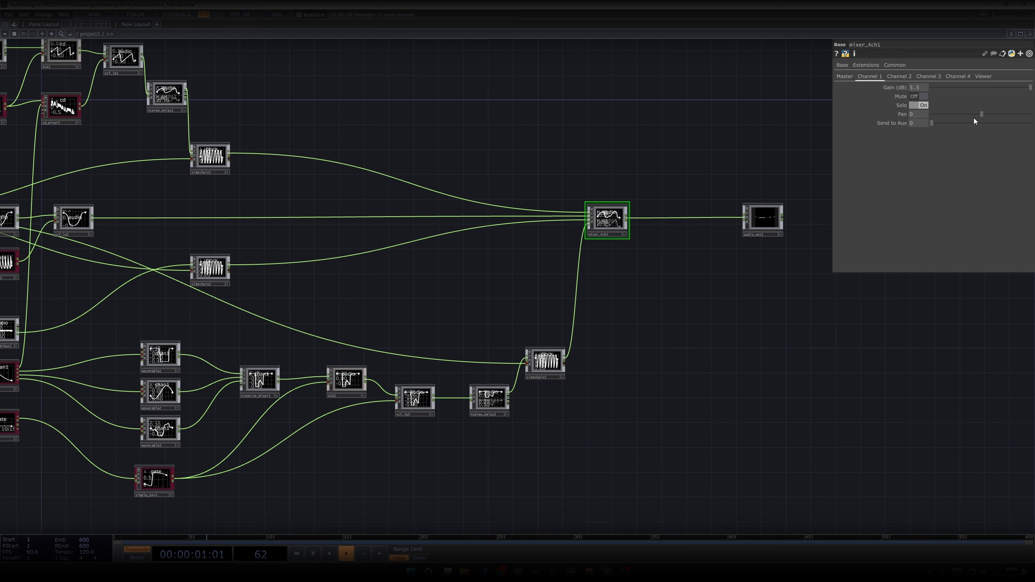
- Try channel 1's pan at various positions on both sides of the centre, and reset it to 0
{"action": "left_click_drag", "start_coordinate": [981, 114], "coordinate": [978, 115]}
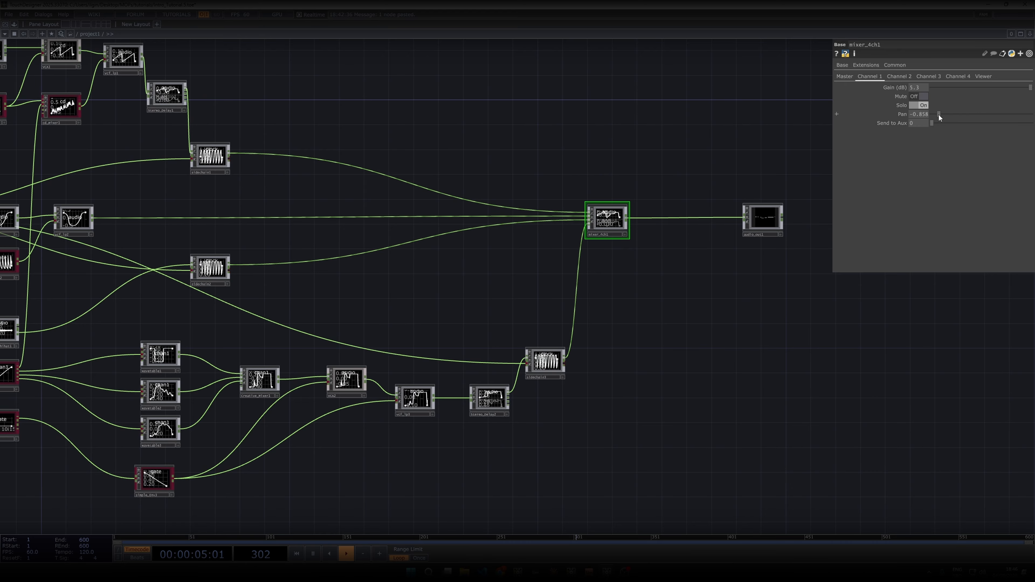
{"action": "left_click_drag", "start_coordinate": [937, 117], "coordinate": [984, 118]}
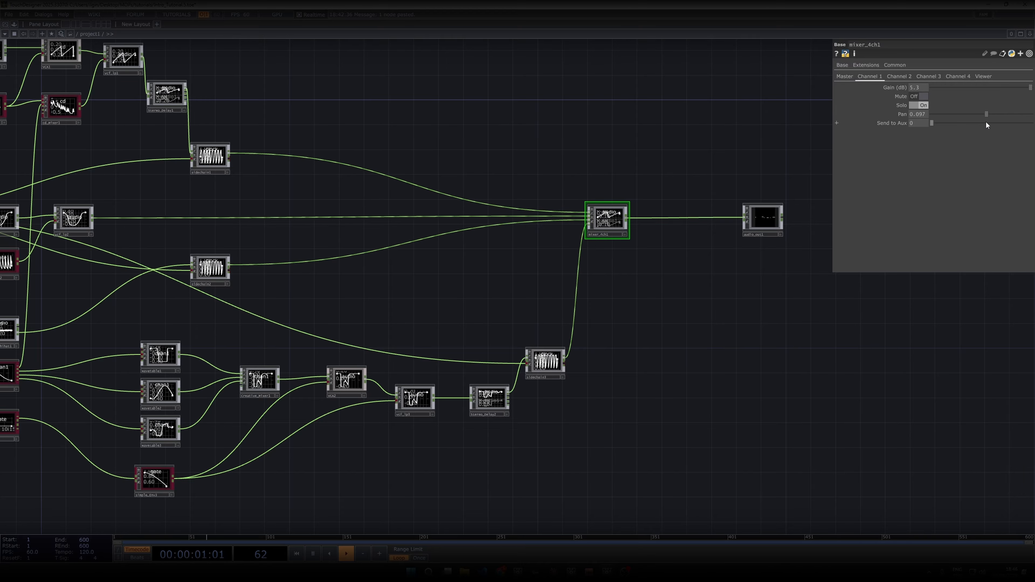
{"action": "left_click_drag", "start_coordinate": [986, 123], "coordinate": [977, 123]}
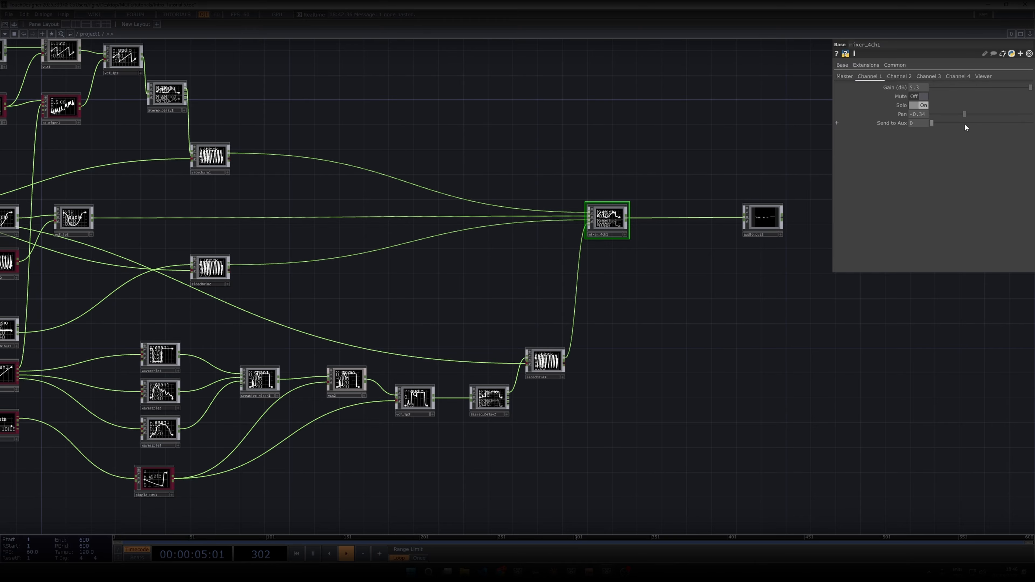
{"action": "mouse_move", "coordinate": [965, 125]}
{"action": "left_mouse_down"}
{"action": "mouse_move", "coordinate": [1000, 121]}
{"action": "mouse_move", "coordinate": [982, 121]}
{"action": "left_mouse_up"}
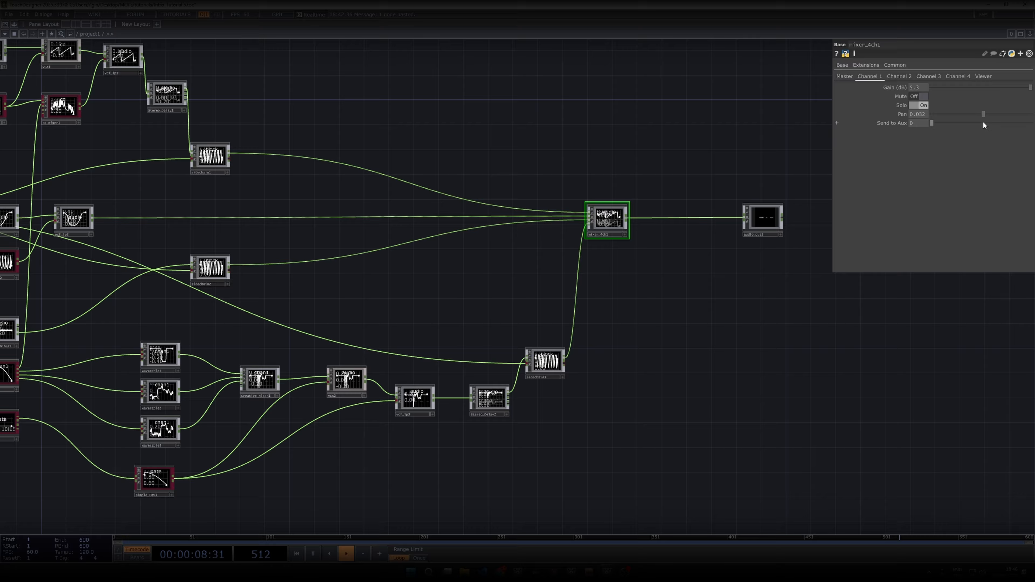
{"action": "left_click", "coordinate": [920, 114]}
{"action": "type", "text": "0"}
{"action": "key", "text": "Return"}
- Add a Null CHOP fed from lfo1's first output and place it between lfo1 and the wavetable modules
{"action": "left_click_drag", "start_coordinate": [595, 144], "coordinate": [730, 144]}
{"action": "left_click_drag", "start_coordinate": [254, 303], "coordinate": [492, 291]}
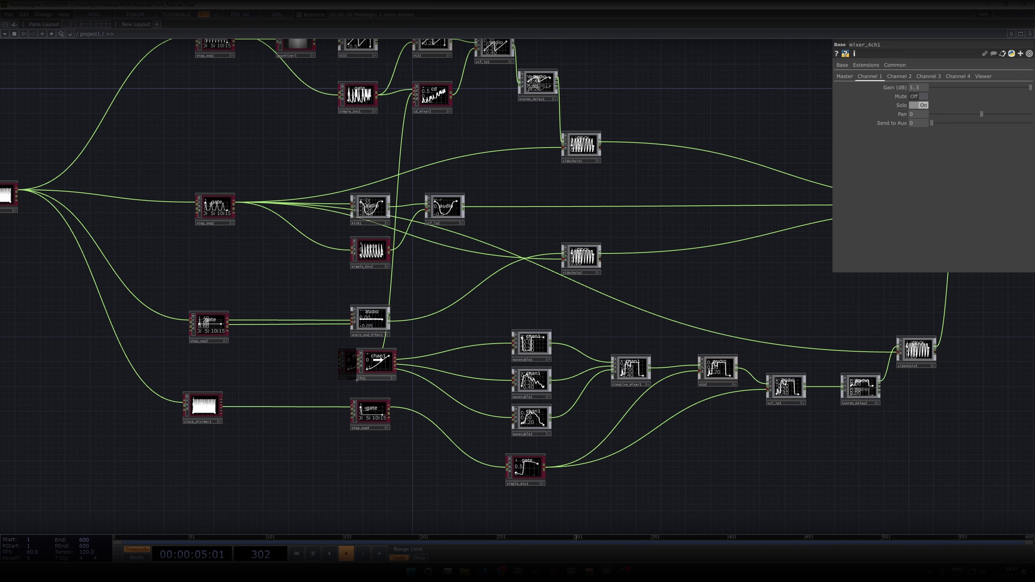
{"action": "scroll", "coordinate": [425, 342], "scroll_direction": "up", "scroll_amount": 2}
{"action": "scroll", "coordinate": [425, 342], "scroll_direction": "up", "scroll_amount": 5}
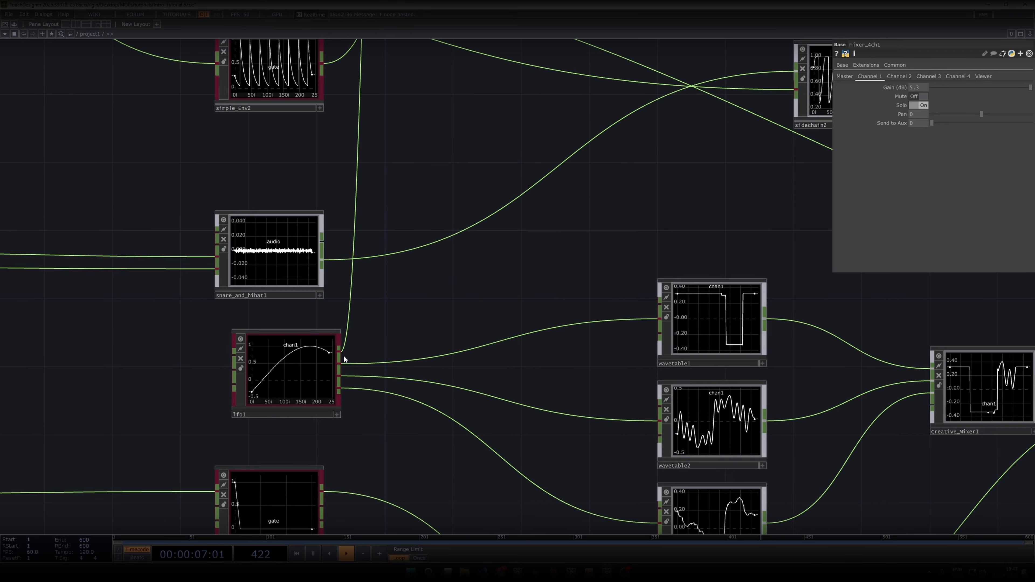
{"action": "left_click_drag", "start_coordinate": [340, 352], "coordinate": [404, 286]}
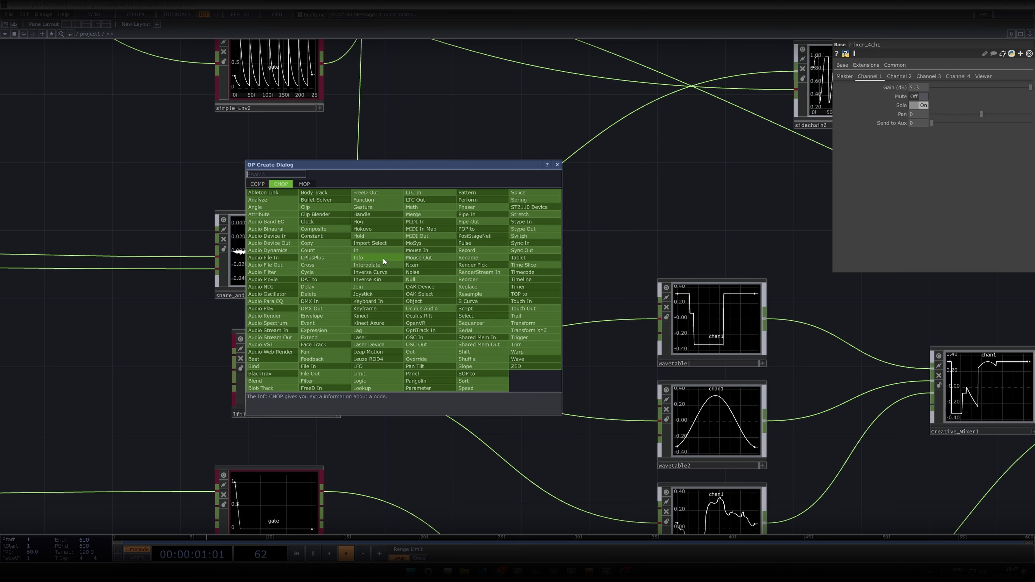
{"action": "left_click", "coordinate": [429, 280]}
{"action": "left_click_drag", "start_coordinate": [372, 177], "coordinate": [482, 282]}
- Link the pan of channel 1 in mixer_4ch1 to the new Null's chan1 through its separate viewer window, and close that window
{"action": "right_click", "coordinate": [465, 284]}
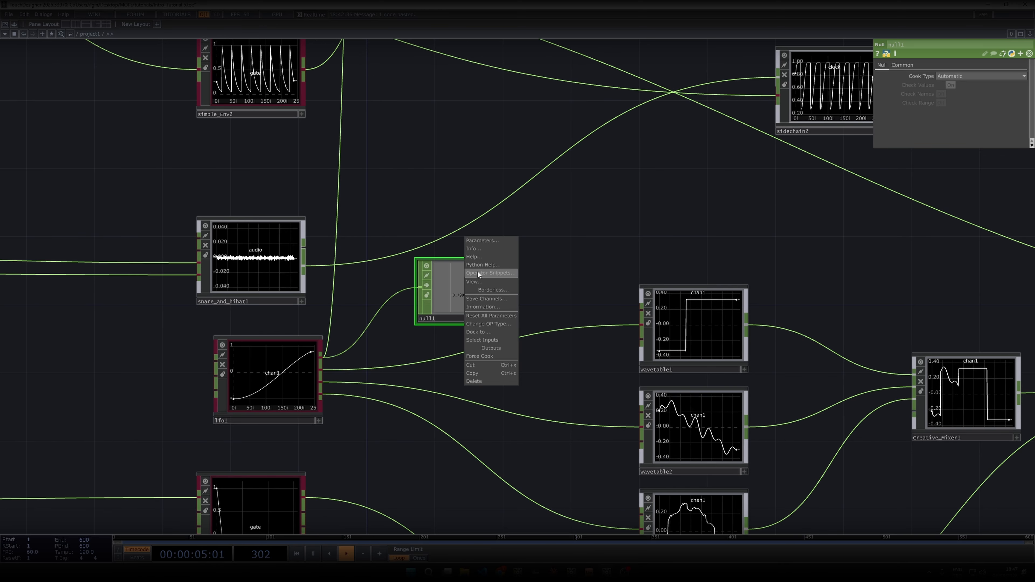
{"action": "left_click", "coordinate": [478, 284]}
{"action": "left_click_drag", "start_coordinate": [760, 212], "coordinate": [481, 259]}
{"action": "scroll", "coordinate": [695, 240], "scroll_direction": "down", "scroll_amount": 5}
{"action": "left_click_drag", "start_coordinate": [696, 241], "coordinate": [367, 326]}
{"action": "left_click", "coordinate": [756, 240]}
{"action": "scroll", "coordinate": [748, 194], "scroll_direction": "up", "scroll_amount": 1}
{"action": "scroll", "coordinate": [748, 194], "scroll_direction": "up", "scroll_amount": 3}
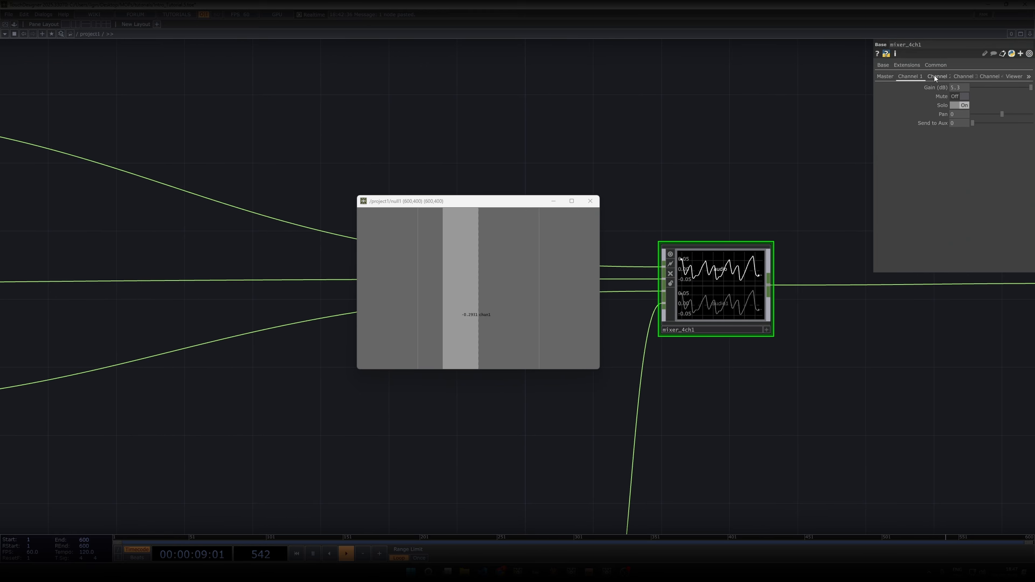
{"action": "left_click_drag", "start_coordinate": [505, 255], "coordinate": [965, 114]}
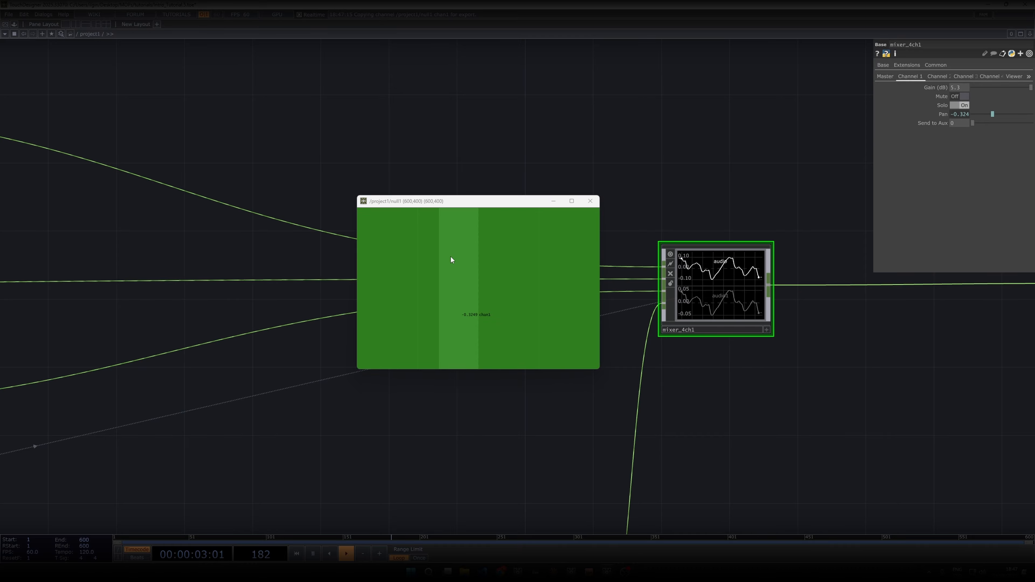
{"action": "left_click", "coordinate": [590, 201]}
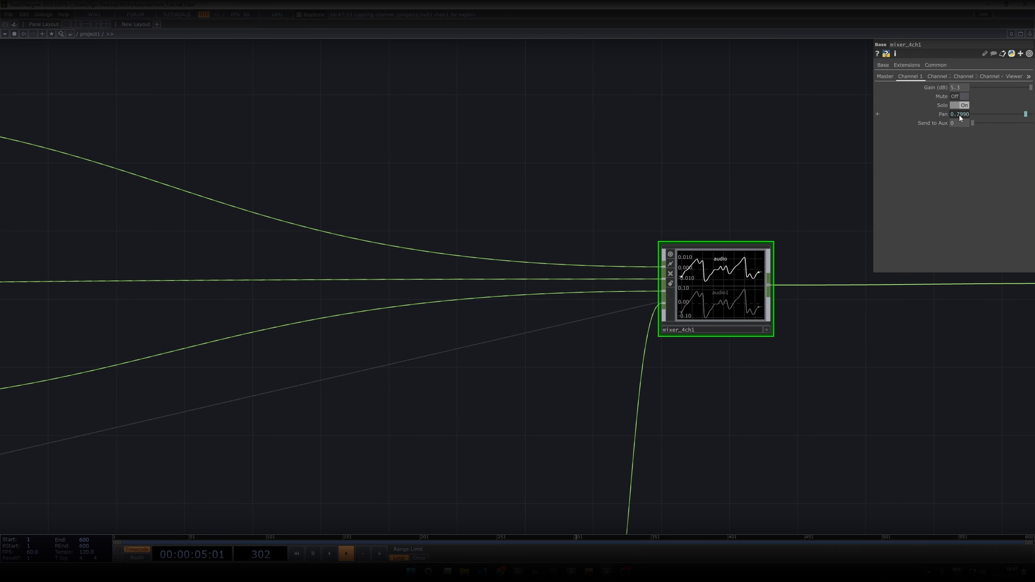
- Check mixer_4ch1's channel 2 settings, and turn off solo on channel 1
{"action": "scroll", "coordinate": [661, 176], "scroll_direction": "down", "scroll_amount": 5}
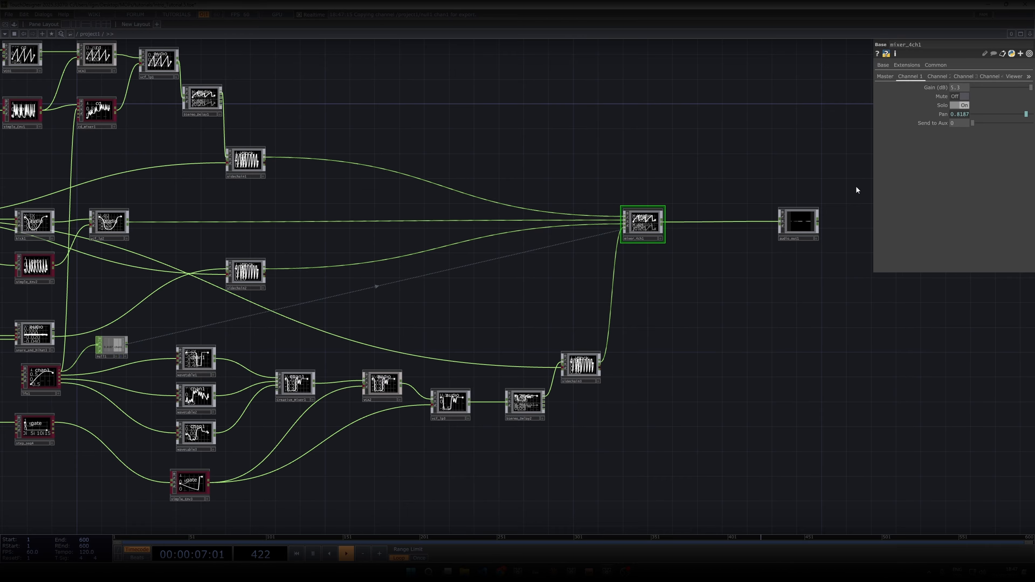
{"action": "left_click_drag", "start_coordinate": [537, 149], "coordinate": [665, 144]}
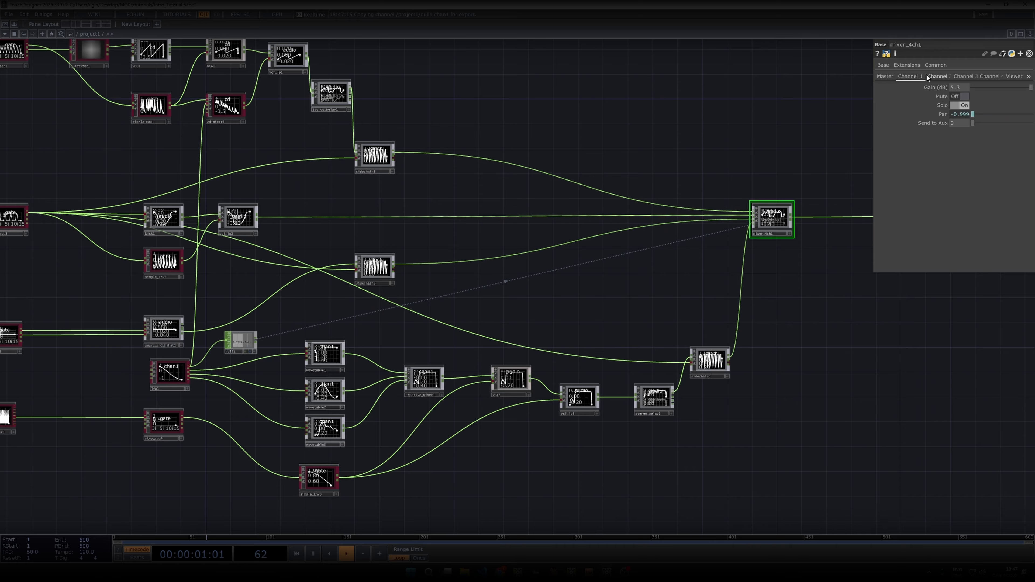
{"action": "left_click", "coordinate": [933, 77]}
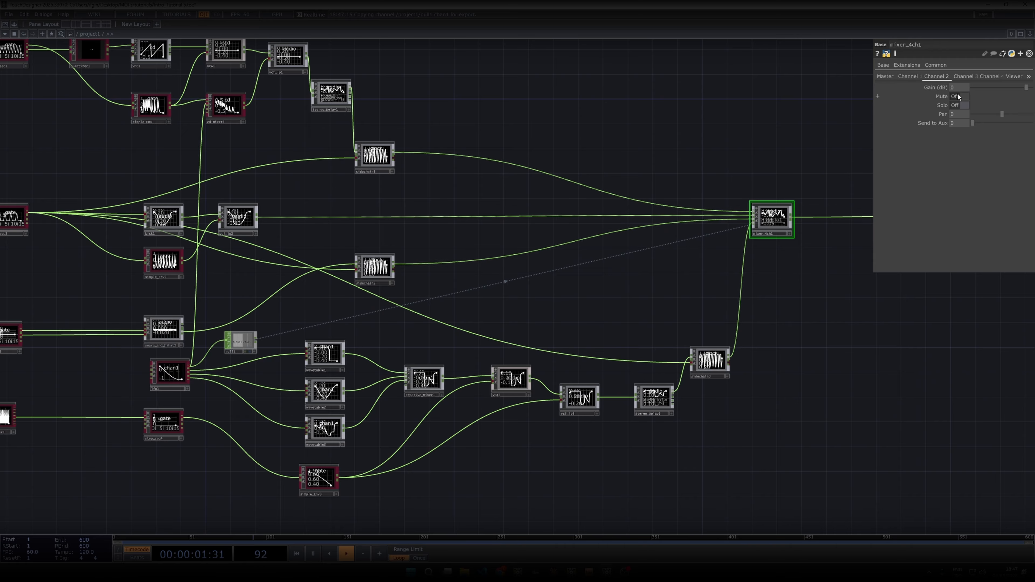
{"action": "left_click", "coordinate": [917, 78]}
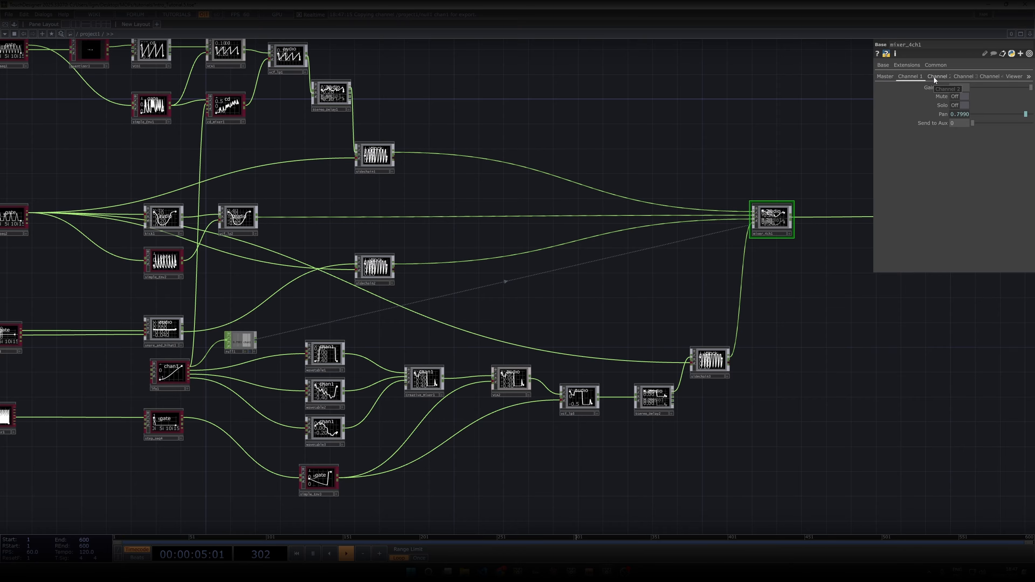
- Solo channel 2 of mixer_4ch1 briefly, switch its solo off again, and solo channel 3
{"action": "left_click", "coordinate": [949, 76]}
{"action": "left_click", "coordinate": [962, 105]}
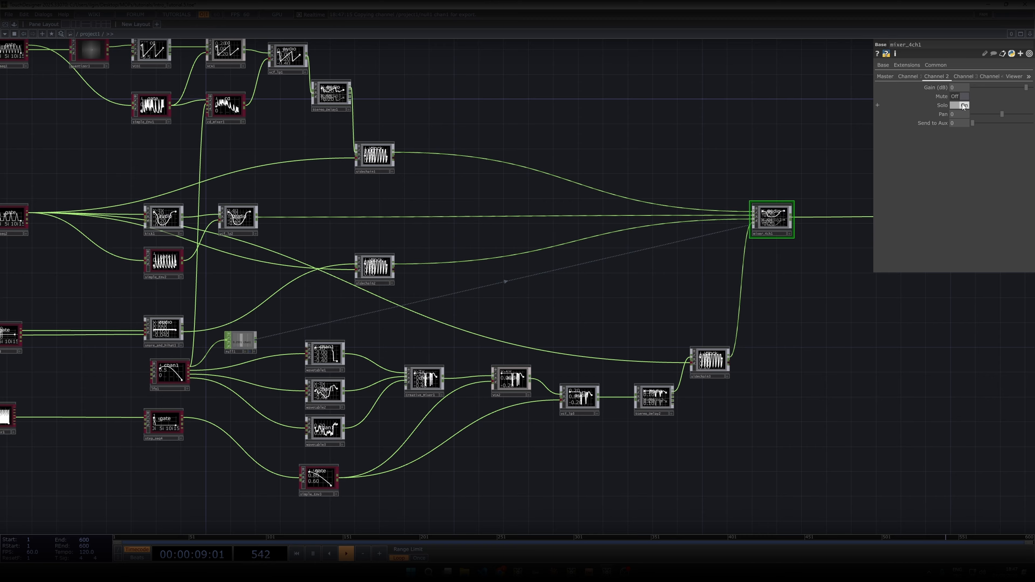
{"action": "left_click", "coordinate": [962, 105]}
{"action": "left_click", "coordinate": [962, 77]}
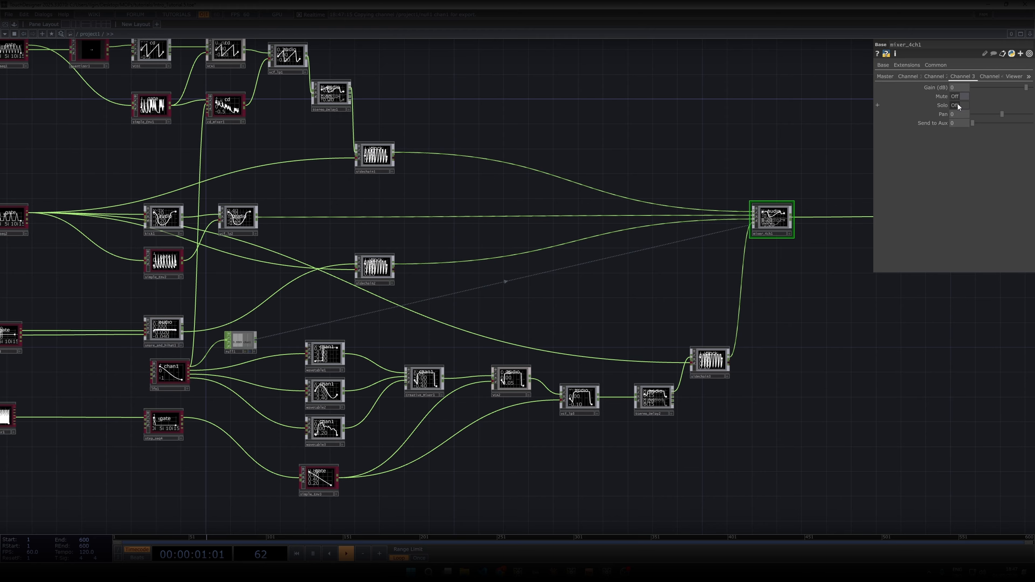
{"action": "left_click", "coordinate": [962, 105]}
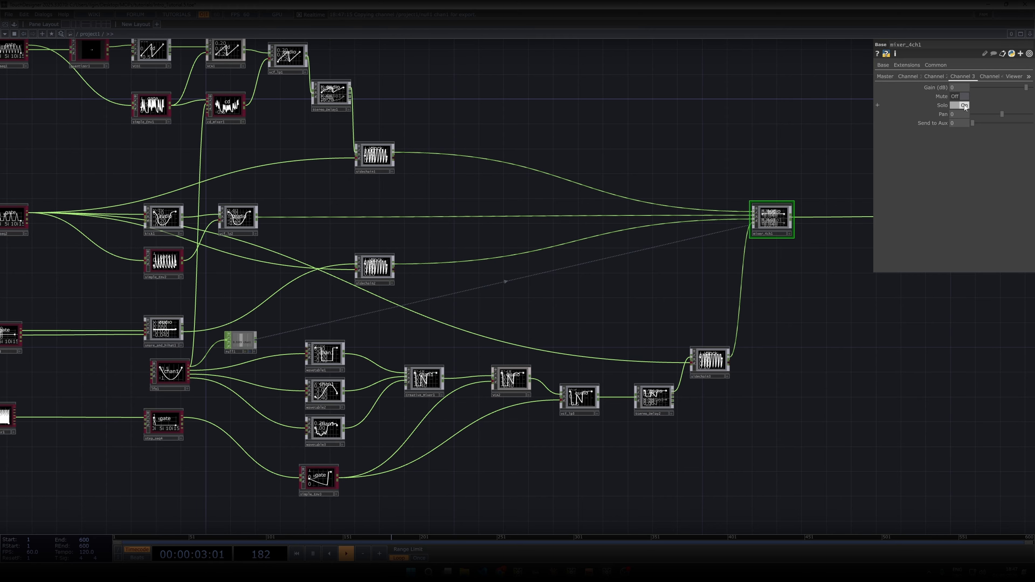
- Add a Null CHOP fed from lfo1's last output and place it just below lfo1's wires to the wavetable modules
{"action": "left_click_drag", "start_coordinate": [786, 241], "coordinate": [807, 197]}
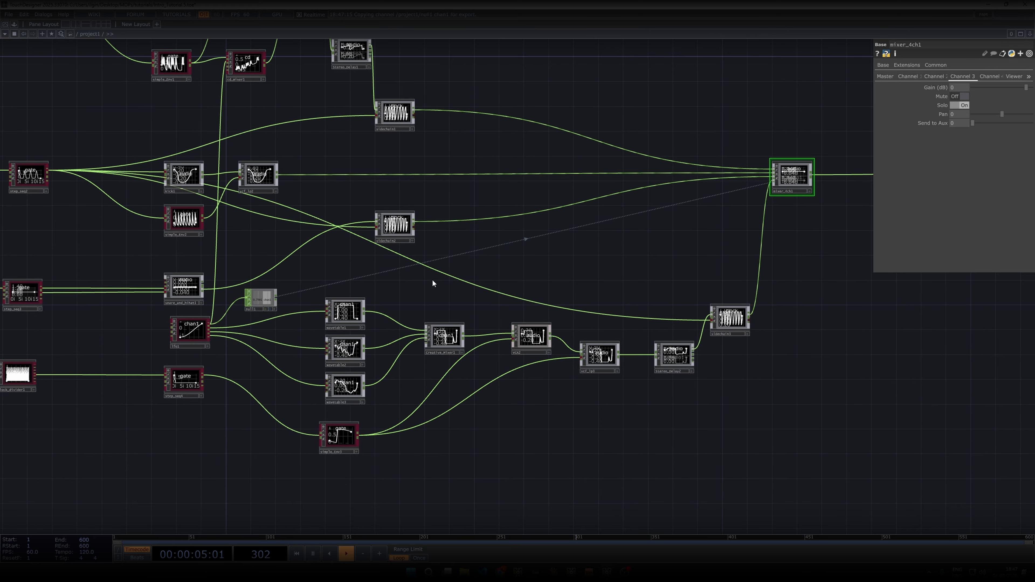
{"action": "left_click_drag", "start_coordinate": [216, 338], "coordinate": [252, 316]}
{"action": "scroll", "coordinate": [245, 306], "scroll_direction": "up", "scroll_amount": 2}
{"action": "scroll", "coordinate": [245, 307], "scroll_direction": "up", "scroll_amount": 3}
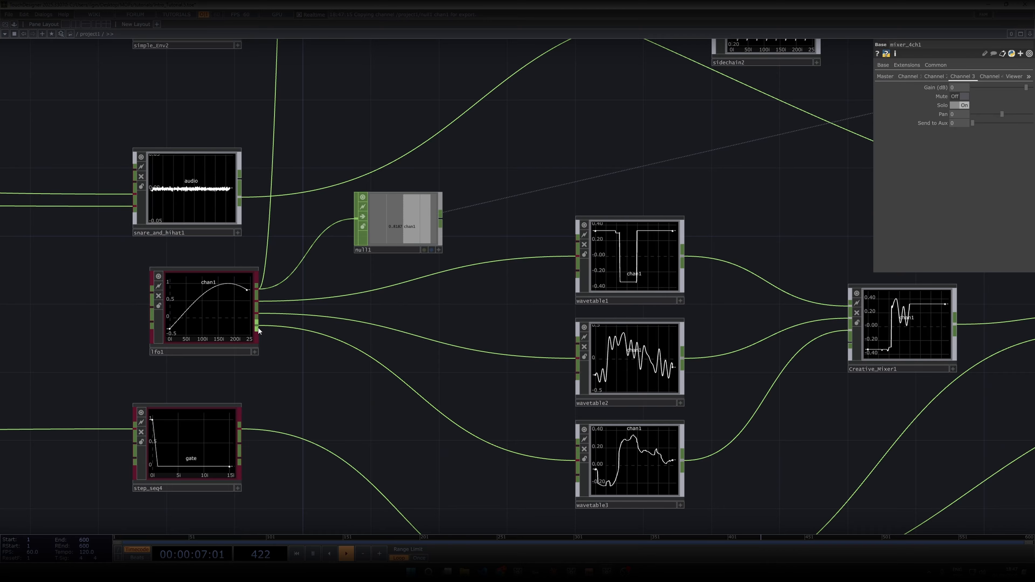
{"action": "left_click", "coordinate": [257, 328]}
{"action": "key", "text": "Tab"}
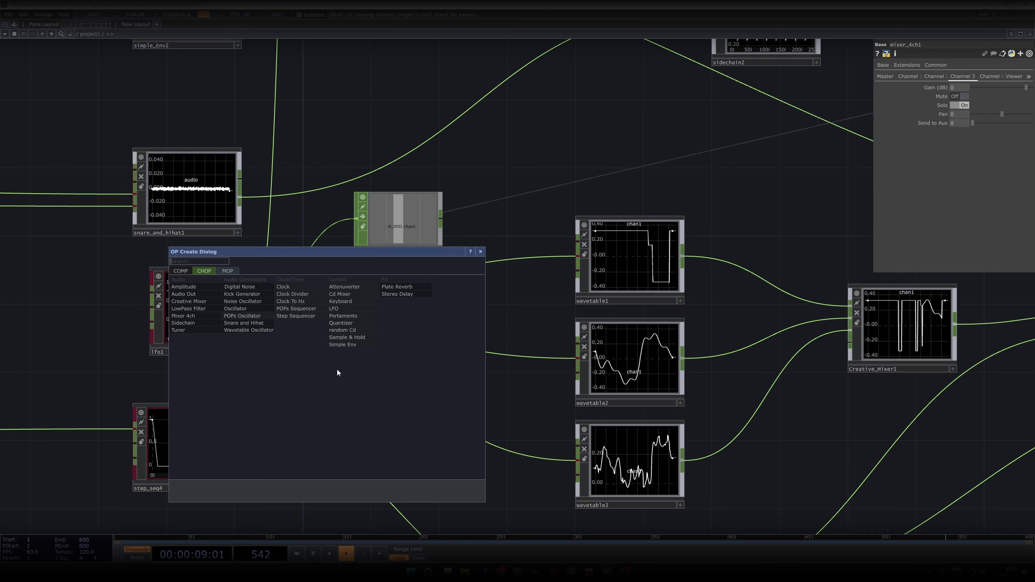
{"action": "type", "text": "nu"}
{"action": "left_click", "coordinate": [333, 367]}
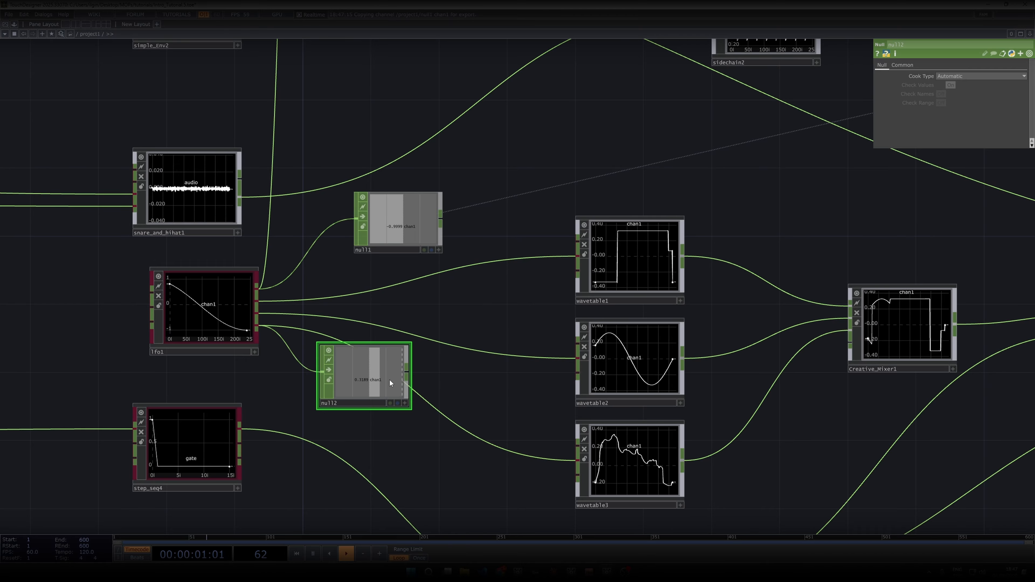
- Link the pan of channel 3 in mixer_4ch1 to the new Null's chan1 through its separate viewer window, and close that window
{"action": "left_click", "coordinate": [404, 381]}
{"action": "right_click", "coordinate": [405, 382]}
{"action": "left_click", "coordinate": [428, 384]}
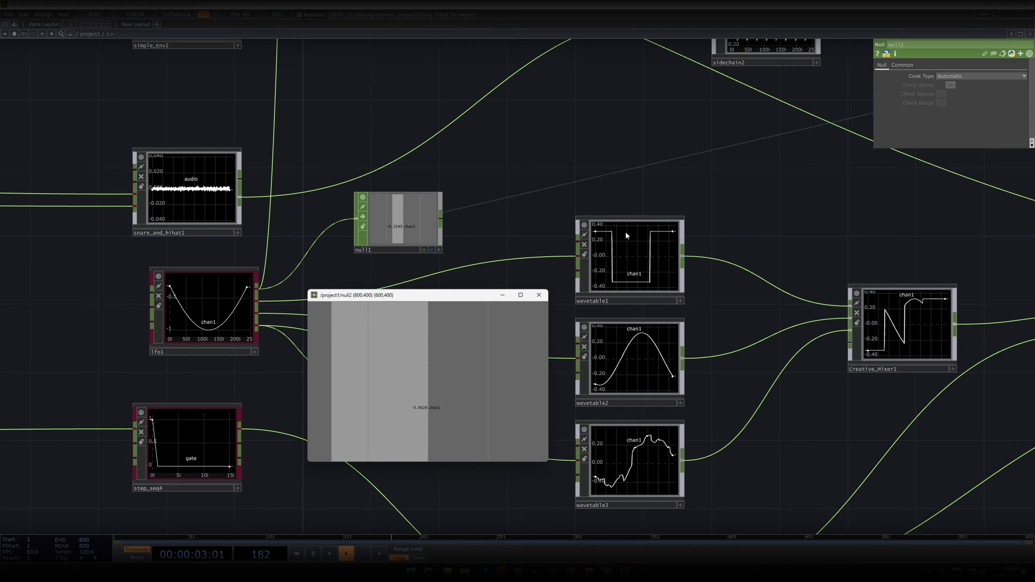
{"action": "scroll", "coordinate": [625, 232], "scroll_direction": "down", "scroll_amount": 5}
{"action": "left_click", "coordinate": [873, 183]}
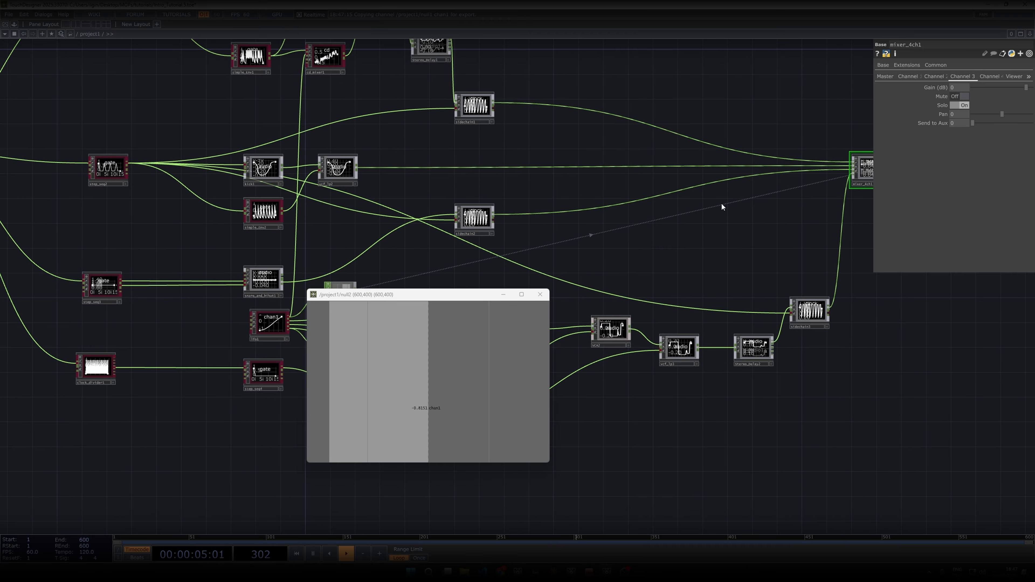
{"action": "left_click_drag", "start_coordinate": [954, 119], "coordinate": [965, 114]}
{"action": "left_click", "coordinate": [966, 114]}
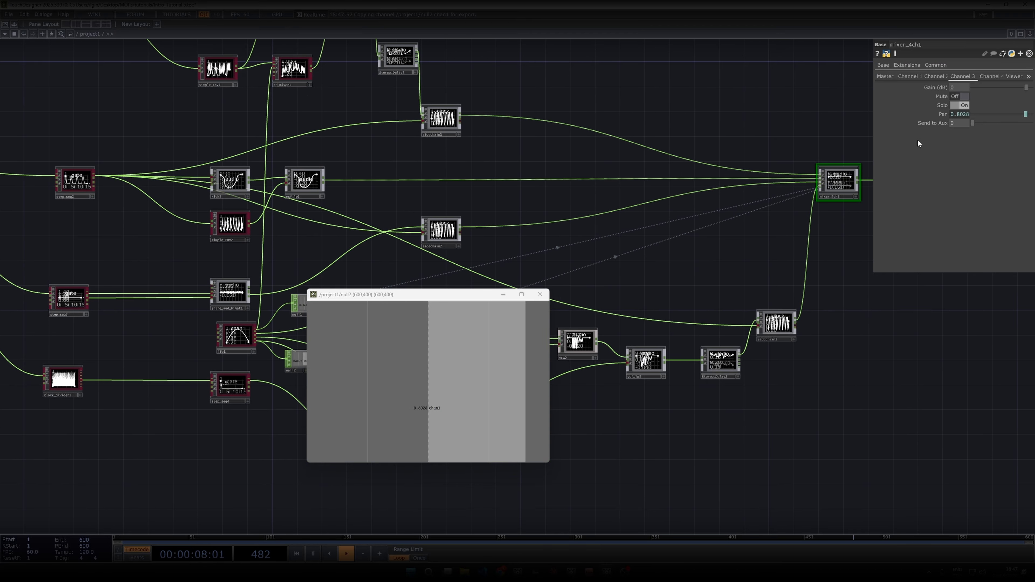
{"action": "left_click", "coordinate": [540, 294]}
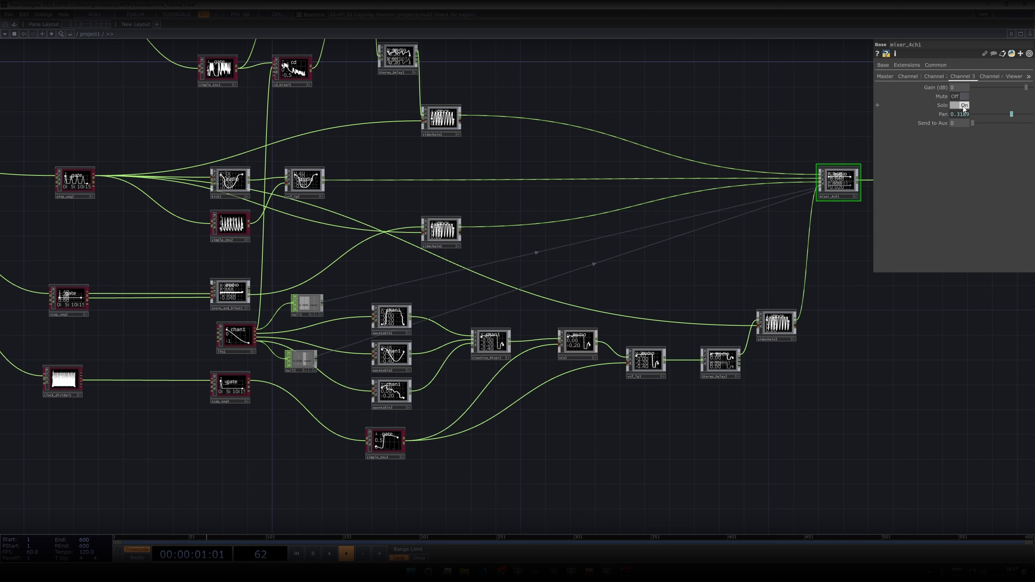
- Try muting channel 4 of mixer_4ch1, unmute it again, and check the mute of channel 2
{"action": "left_click", "coordinate": [937, 77]}
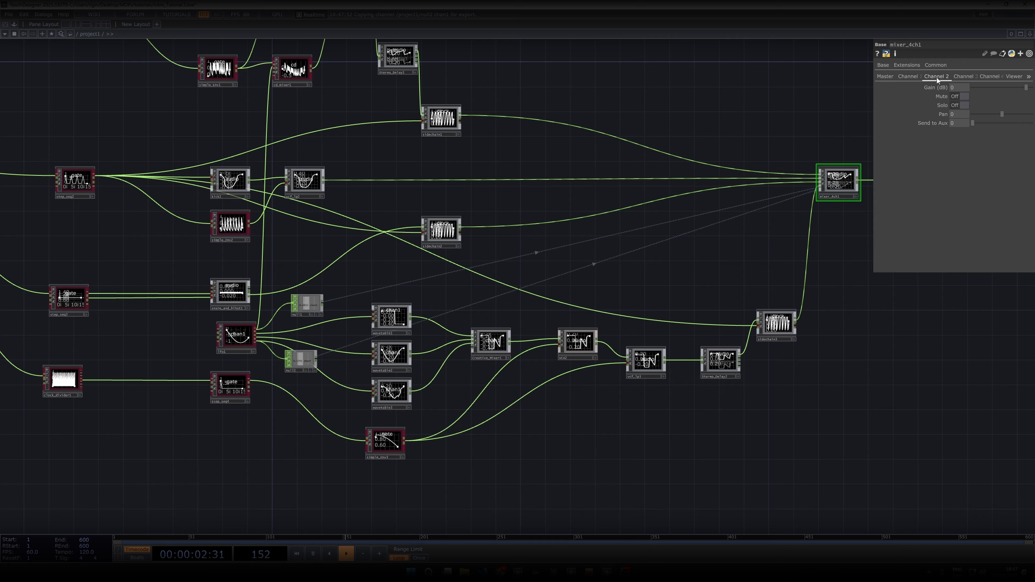
{"action": "left_click", "coordinate": [990, 76]}
{"action": "left_click", "coordinate": [961, 96]}
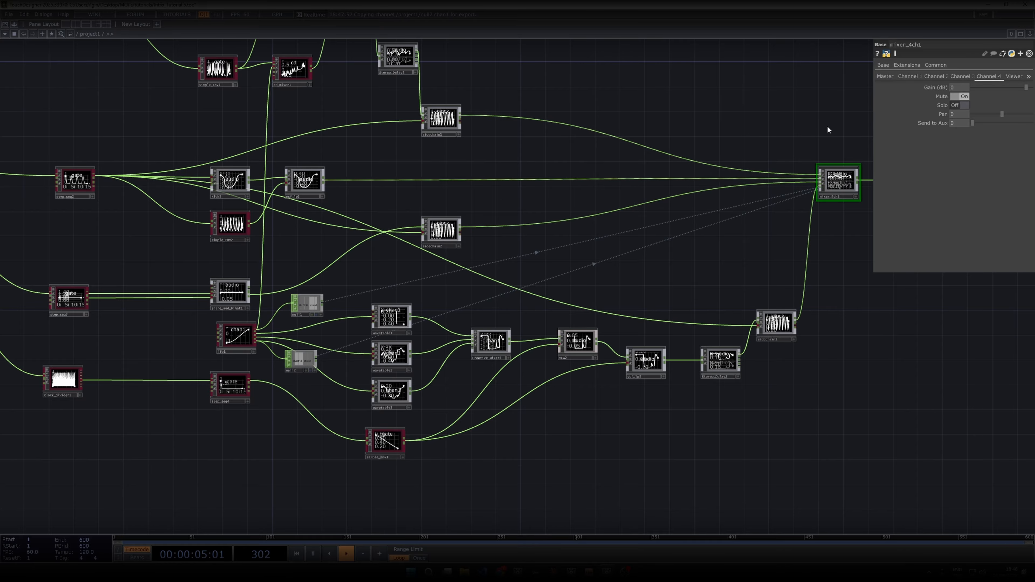
{"action": "left_click_drag", "start_coordinate": [825, 128], "coordinate": [726, 173]}
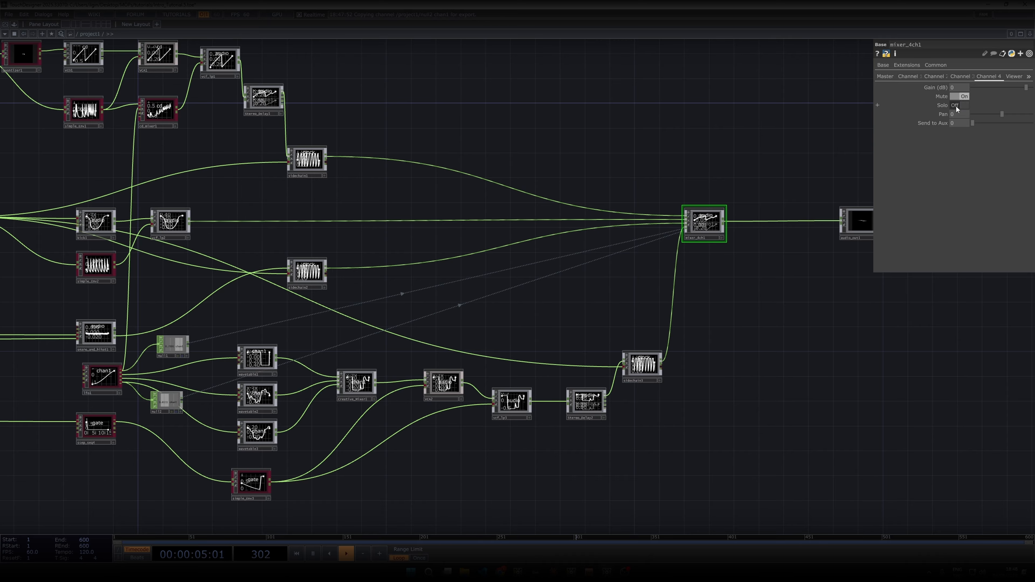
{"action": "left_click", "coordinate": [961, 97]}
{"action": "left_click", "coordinate": [933, 78]}
{"action": "left_click", "coordinate": [958, 98]}
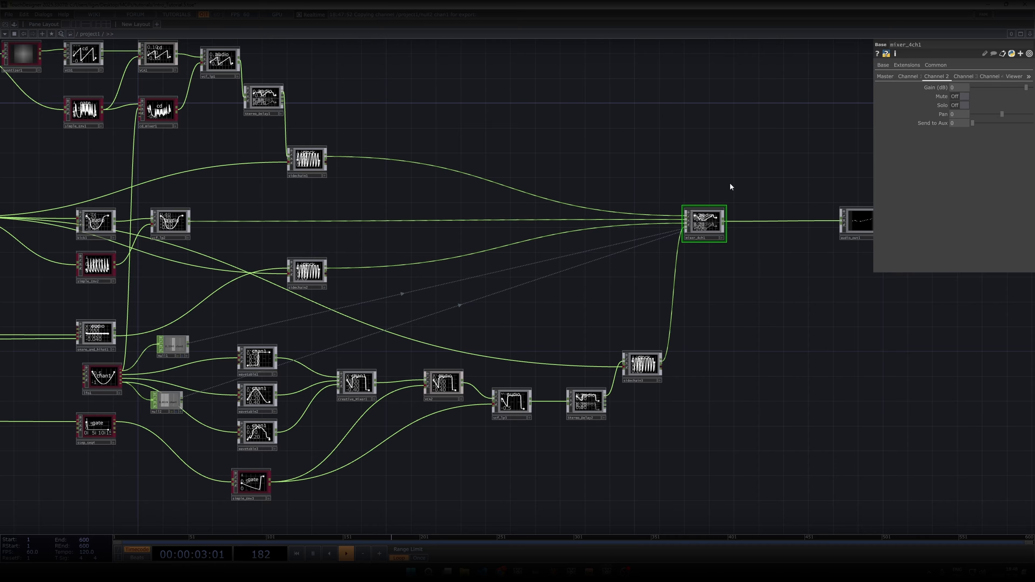
- Move audio_out1 slightly further away from mixer_4ch1 in the network
{"action": "left_click_drag", "start_coordinate": [730, 171], "coordinate": [611, 204]}
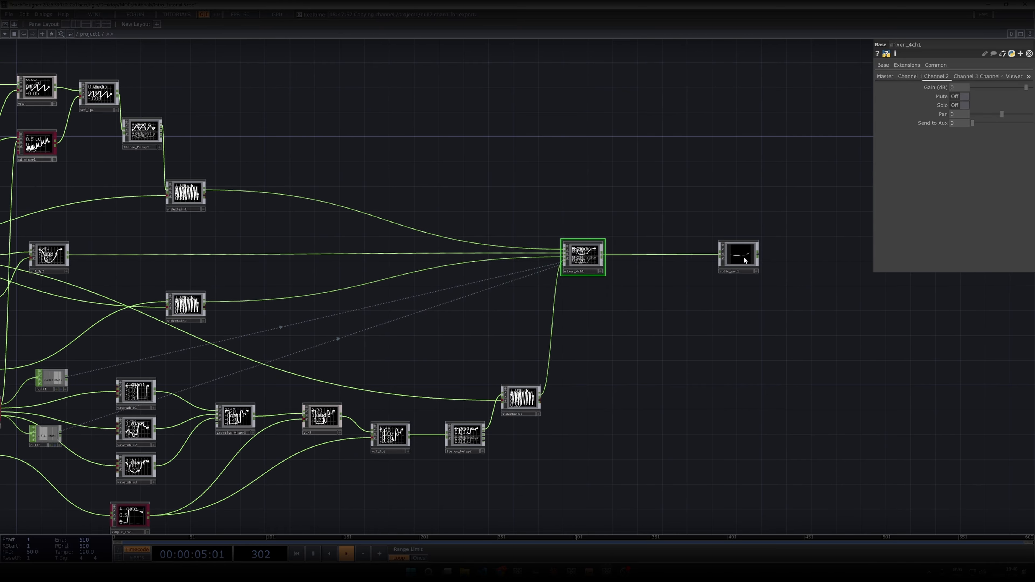
{"action": "mouse_move", "coordinate": [740, 254]}
{"action": "left_mouse_down"}
{"action": "mouse_move", "coordinate": [752, 255]}
{"action": "mouse_move", "coordinate": [737, 273]}
{"action": "left_mouse_up"}
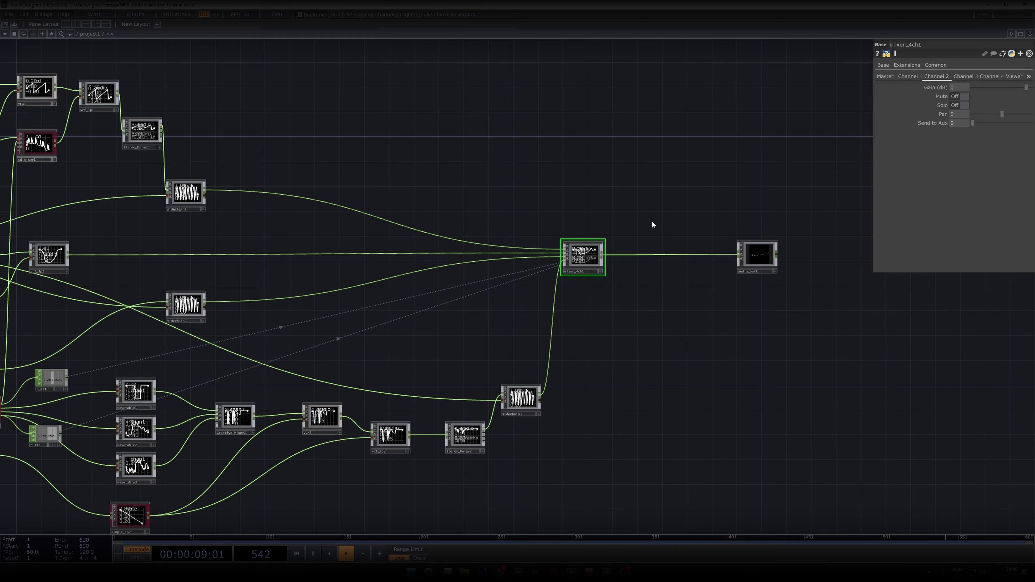
{"action": "scroll", "coordinate": [562, 261], "scroll_direction": "up", "scroll_amount": 2}
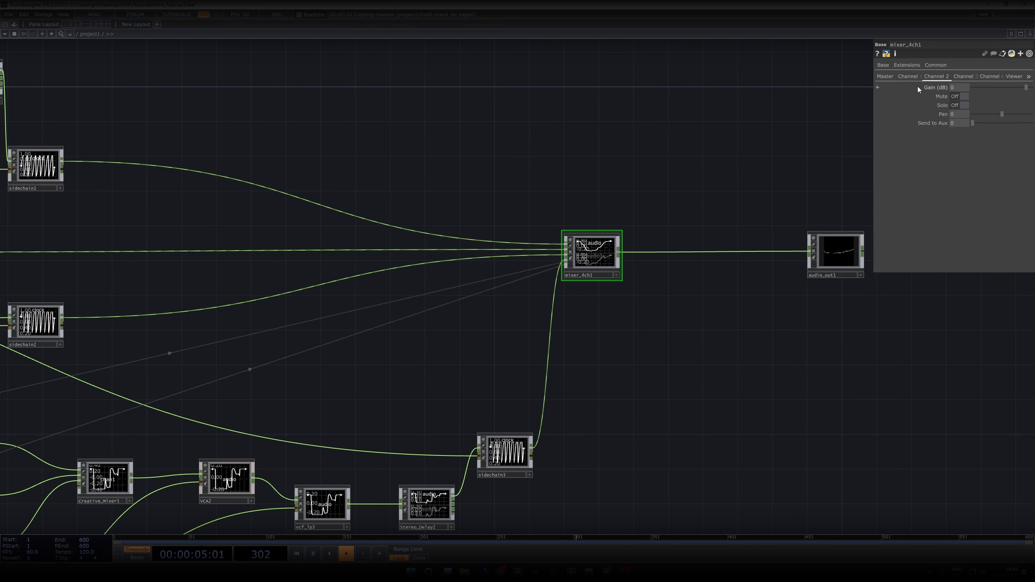
- Check channel 2's mute in mixer_4ch1 and review the gain, mute, solo and pan settings of all four channels
{"action": "left_click", "coordinate": [960, 96]}
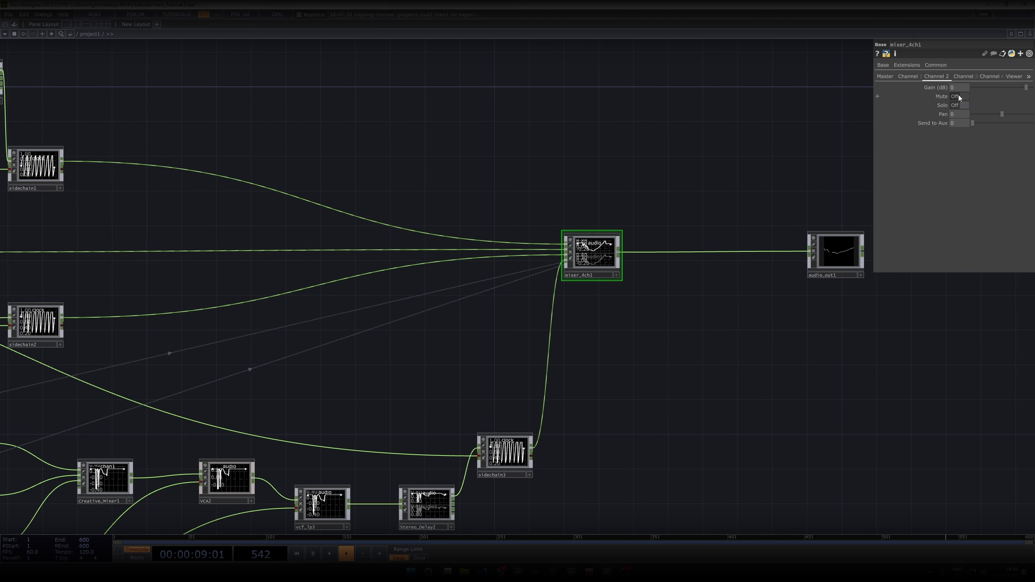
{"action": "left_click", "coordinate": [969, 76]}
{"action": "left_click", "coordinate": [990, 77]}
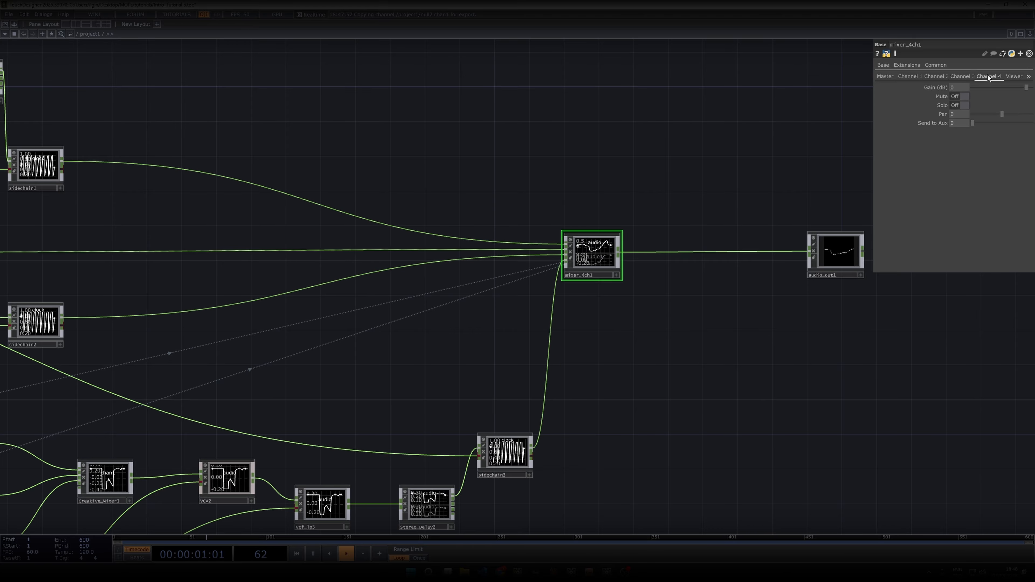
{"action": "left_click", "coordinate": [963, 76]}
{"action": "left_click", "coordinate": [936, 77]}
{"action": "left_click", "coordinate": [909, 77]}
- Add a Keyboard In CHOP in the empty area above mixer_4ch1
{"action": "scroll", "coordinate": [624, 148], "scroll_direction": "down", "scroll_amount": 4}
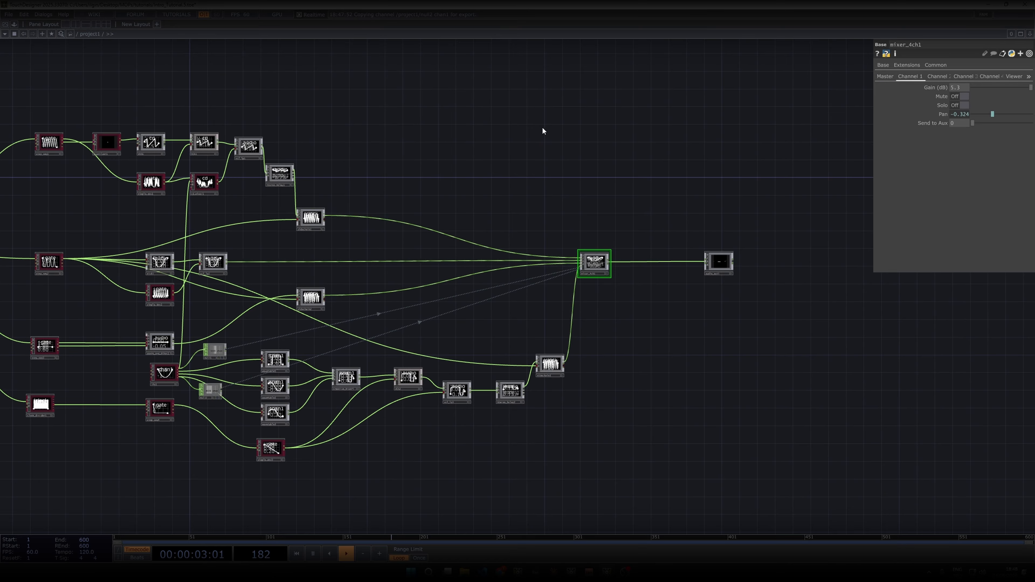
{"action": "key", "text": "Tab"}
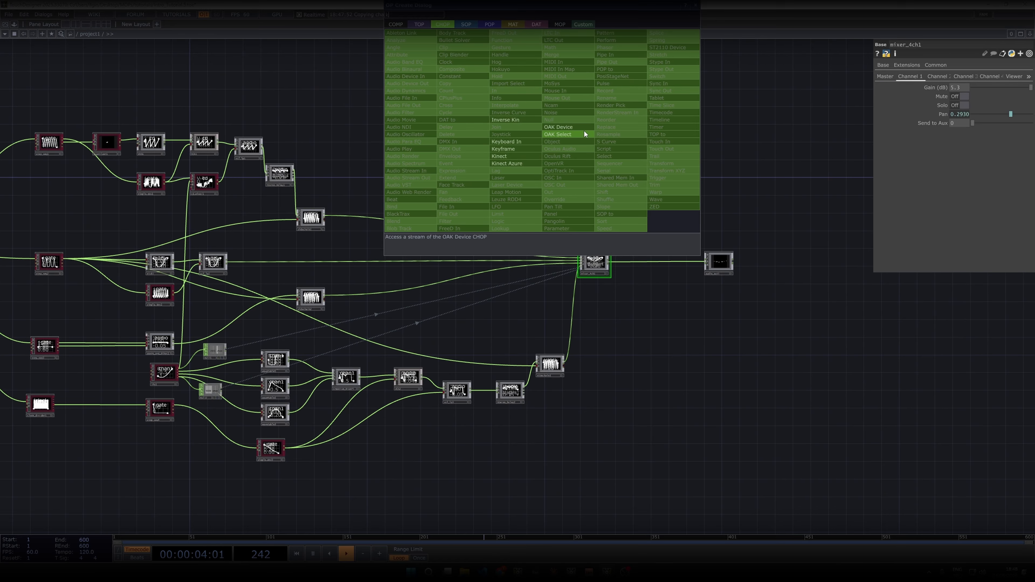
{"action": "left_click", "coordinate": [522, 142]}
{"action": "left_click", "coordinate": [557, 169]}
{"action": "scroll", "coordinate": [556, 168], "scroll_direction": "up", "scroll_amount": 5}
{"action": "scroll", "coordinate": [587, 173], "scroll_direction": "up", "scroll_amount": 2}
{"action": "scroll", "coordinate": [497, 175], "scroll_direction": "down", "scroll_amount": 3}
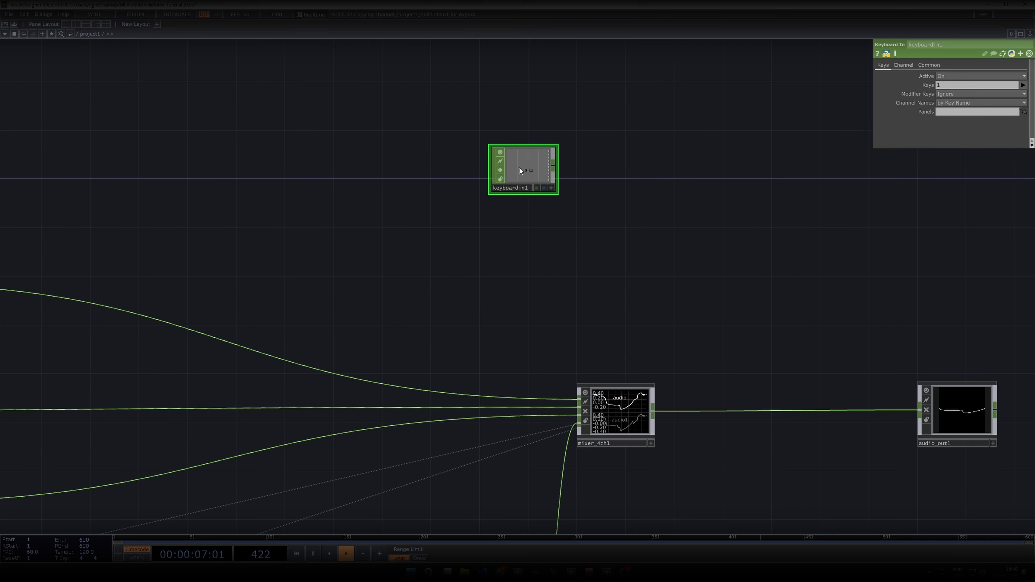
{"action": "left_click_drag", "start_coordinate": [520, 169], "coordinate": [543, 169]}
- Add a Logic CHOP fed from keyboardin1 and place it beside that operator
{"action": "left_click", "coordinate": [583, 168]}
{"action": "left_click", "coordinate": [640, 163]}
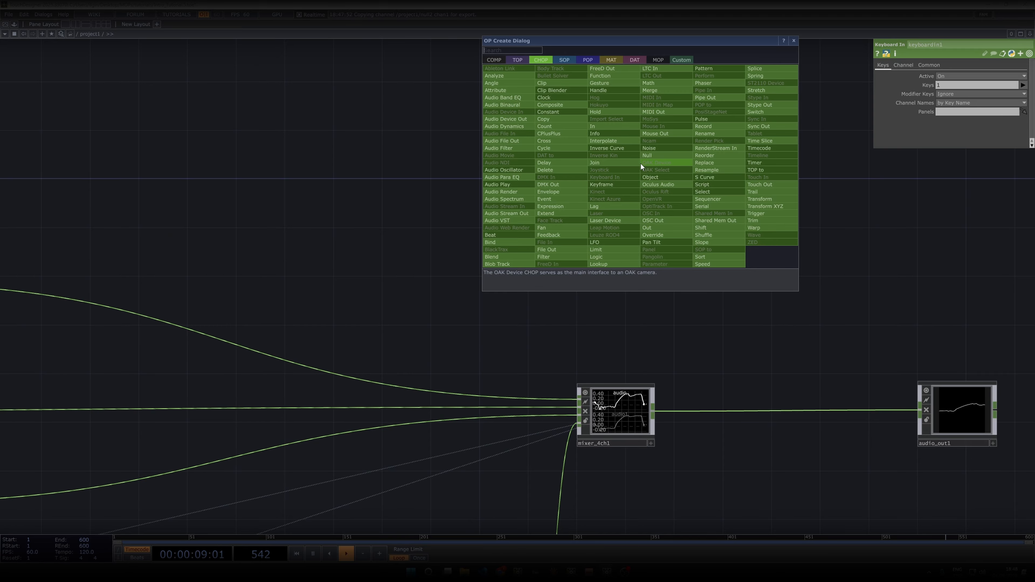
{"action": "type", "text": "lo"}
{"action": "left_click", "coordinate": [611, 257]}
{"action": "left_click", "coordinate": [668, 169]}
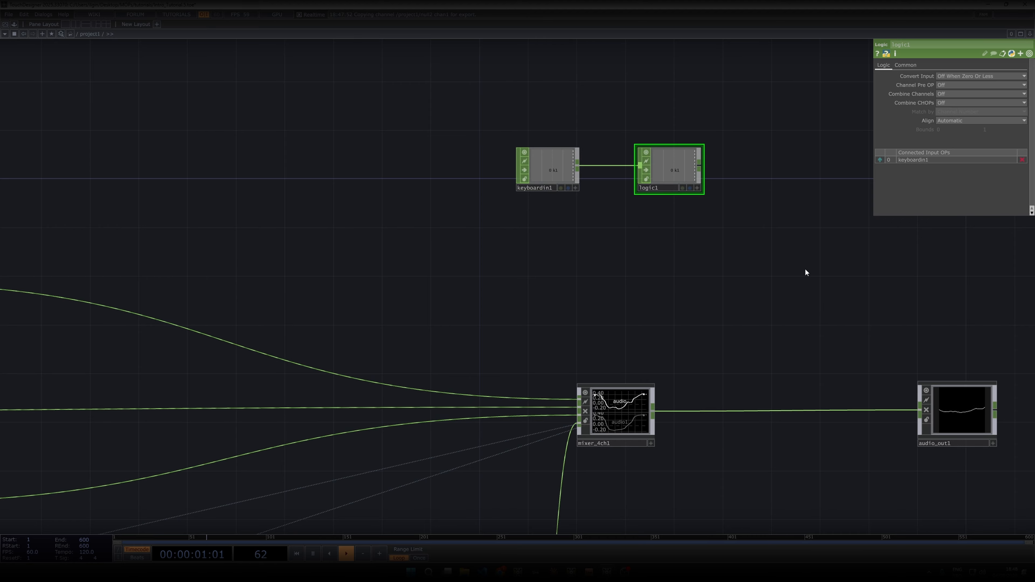
- Lower the volume of audio_out1 to -31.7 dB
{"action": "left_click", "coordinate": [906, 407]}
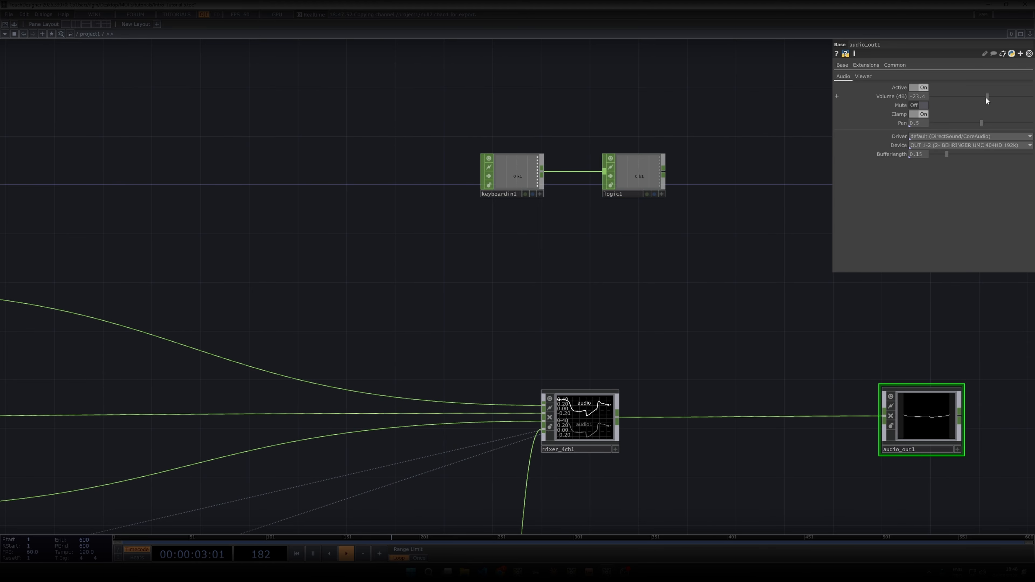
{"action": "left_click_drag", "start_coordinate": [986, 98], "coordinate": [975, 98]}
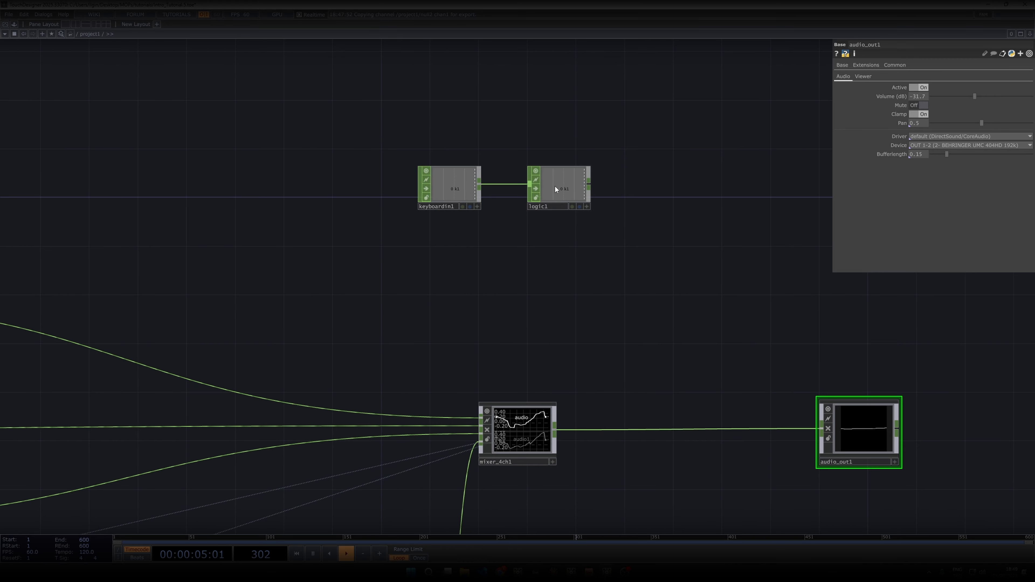
- Set the Channel Pre OP of logic1 to Toggle
{"action": "left_click", "coordinate": [555, 189]}
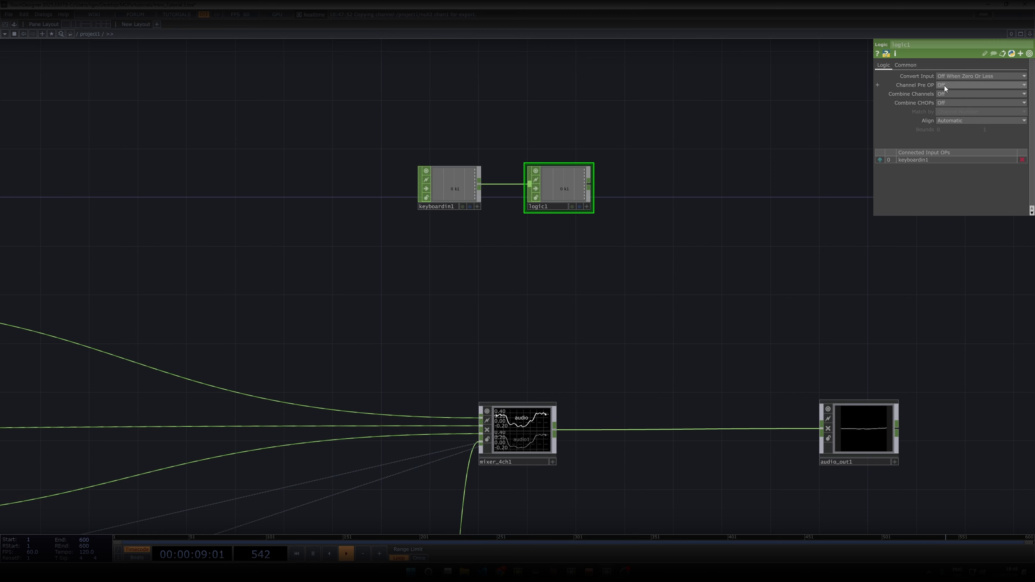
{"action": "left_click", "coordinate": [948, 93]}
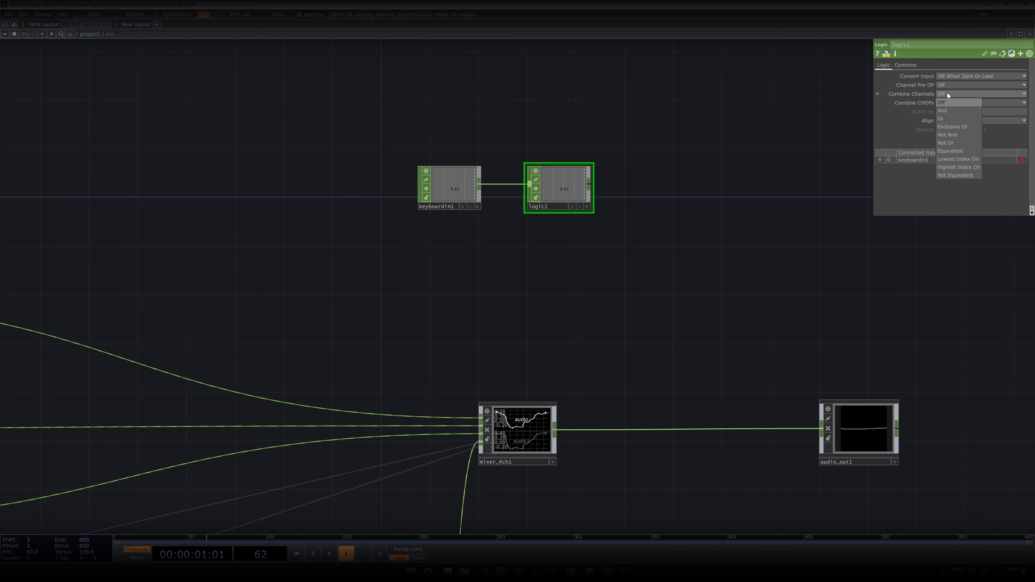
{"action": "left_click", "coordinate": [953, 85]}
{"action": "left_click", "coordinate": [950, 110]}
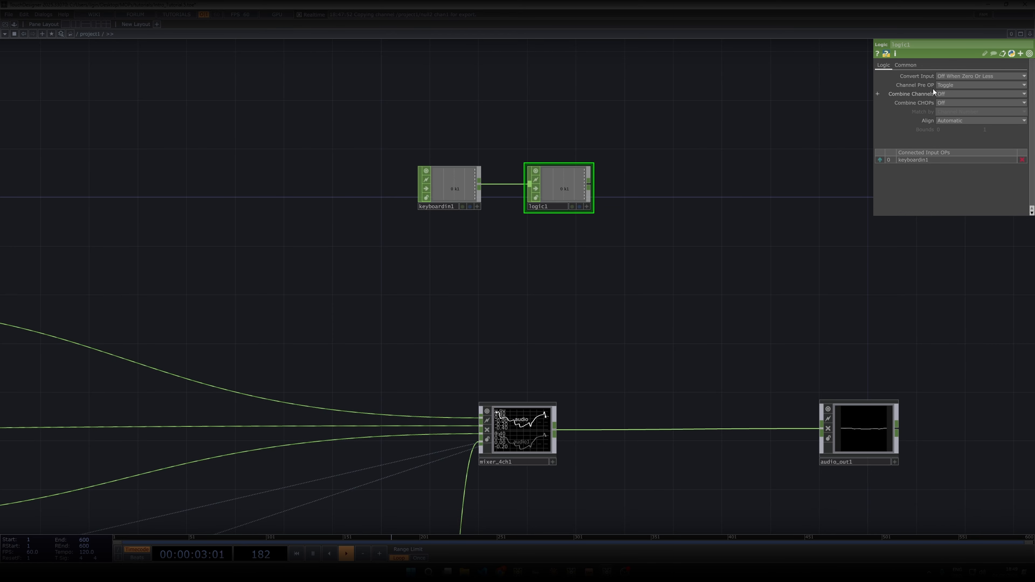
- Add a Null CHOP after logic1, and test the toggle on and off with keyboardin1's assigned key 1
{"action": "scroll", "coordinate": [591, 185], "scroll_direction": "up", "scroll_amount": 3}
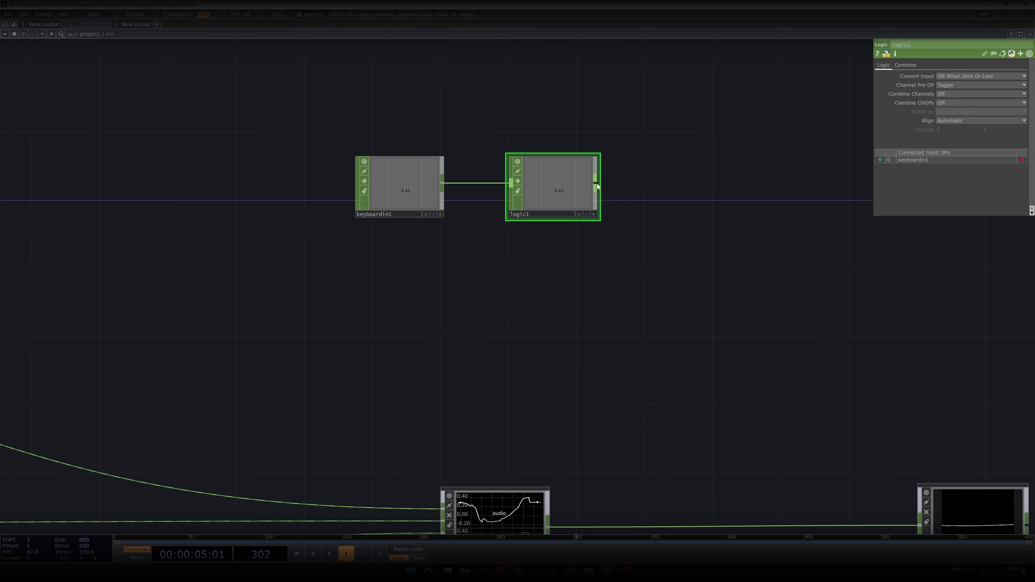
{"action": "left_click", "coordinate": [595, 179]}
{"action": "left_click", "coordinate": [672, 184]}
{"action": "left_click", "coordinate": [689, 171]}
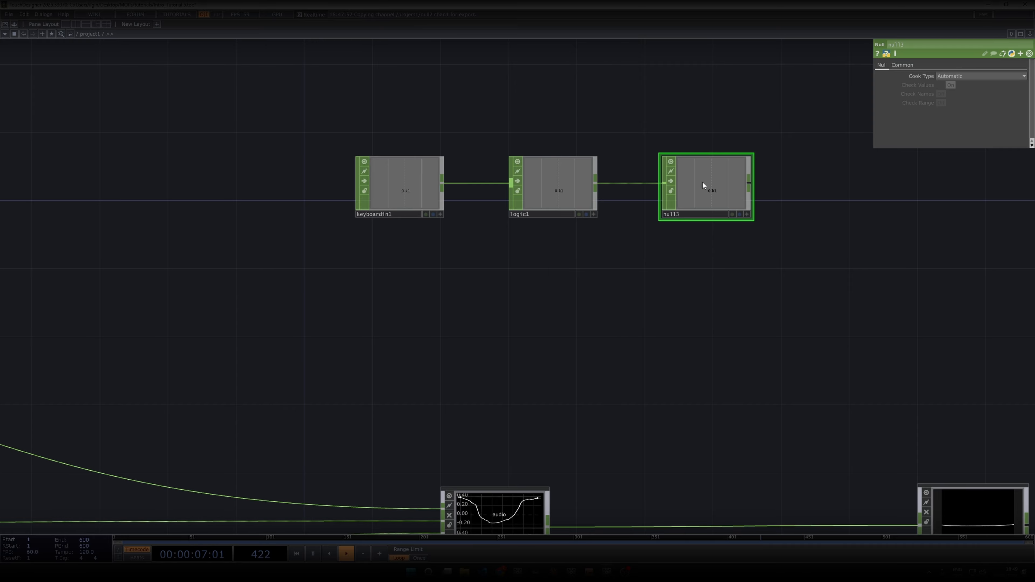
{"action": "key", "text": "1"}
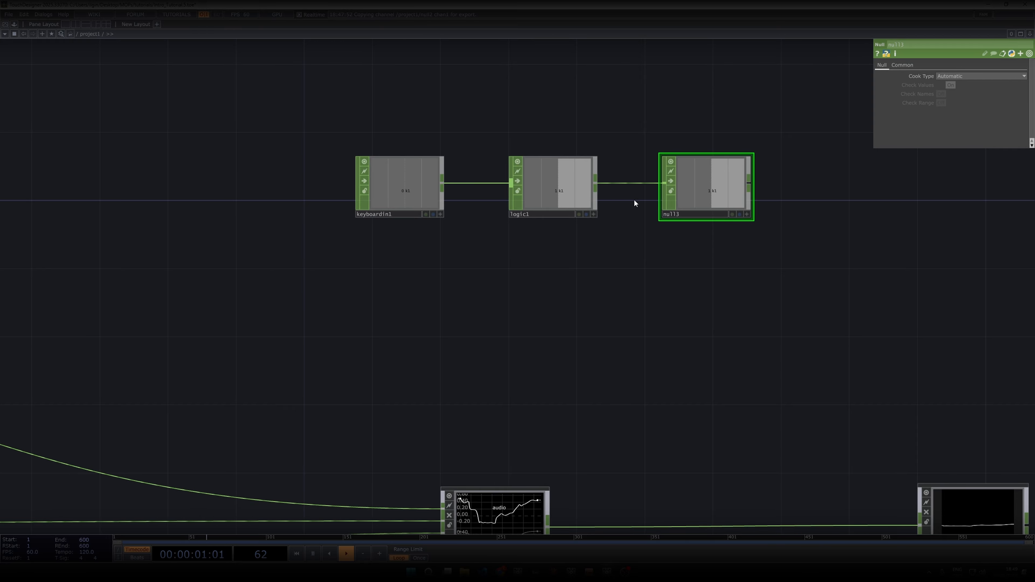
{"action": "key", "text": "1"}
- Link null3 to the Mute parameter of Channel 1 on mixer_4ch1, and toggle it on and off with key 1
{"action": "left_click_drag", "start_coordinate": [540, 364], "coordinate": [533, 308]}
{"action": "scroll", "coordinate": [530, 290], "scroll_direction": "down", "scroll_amount": 3}
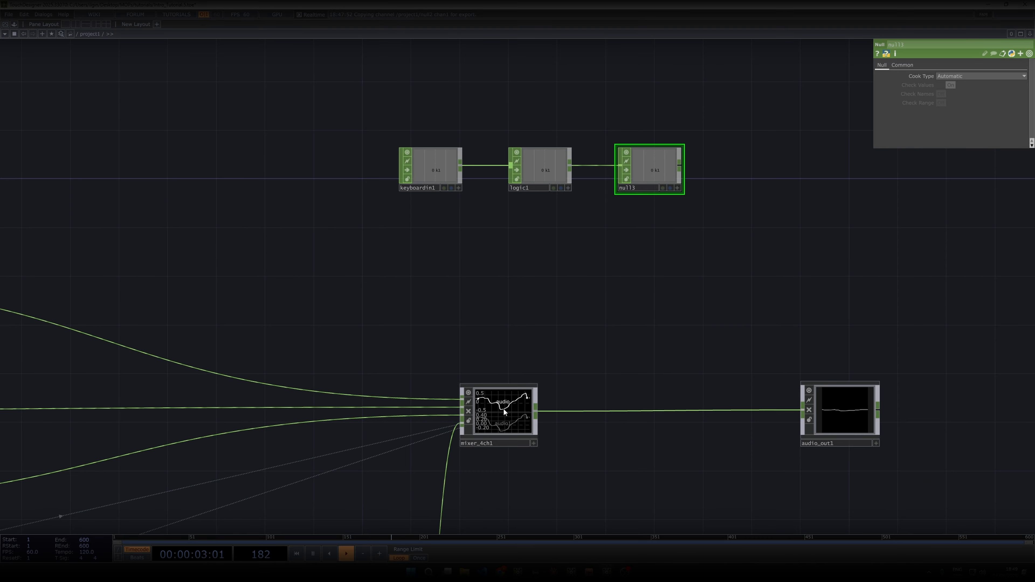
{"action": "left_click", "coordinate": [503, 407]}
{"action": "scroll", "coordinate": [648, 273], "scroll_direction": "up", "scroll_amount": 3}
{"action": "scroll", "coordinate": [817, 181], "scroll_direction": "down", "scroll_amount": 3}
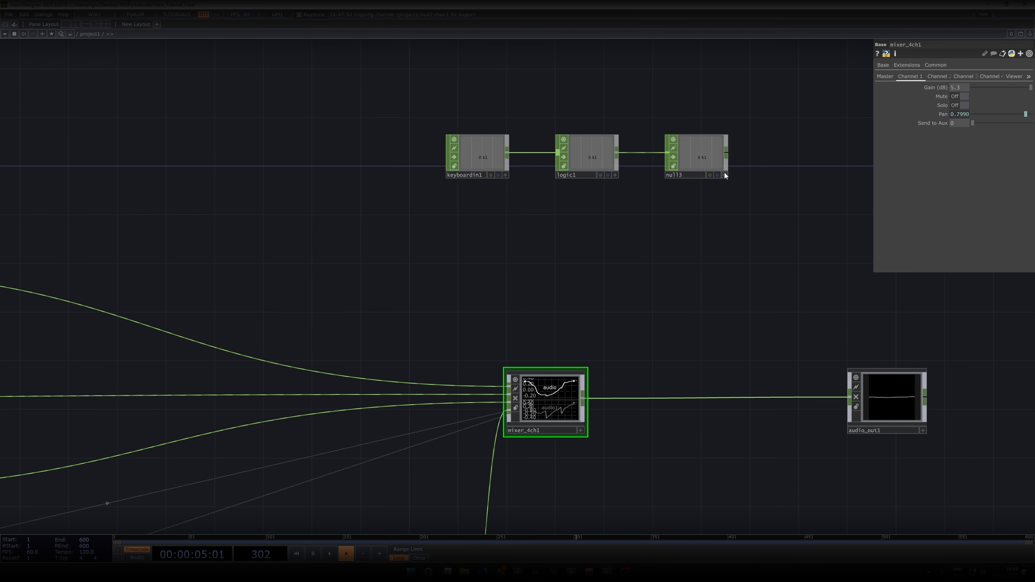
{"action": "left_click_drag", "start_coordinate": [724, 172], "coordinate": [962, 97]}
{"action": "left_click", "coordinate": [962, 97]}
{"action": "key", "text": "1"}
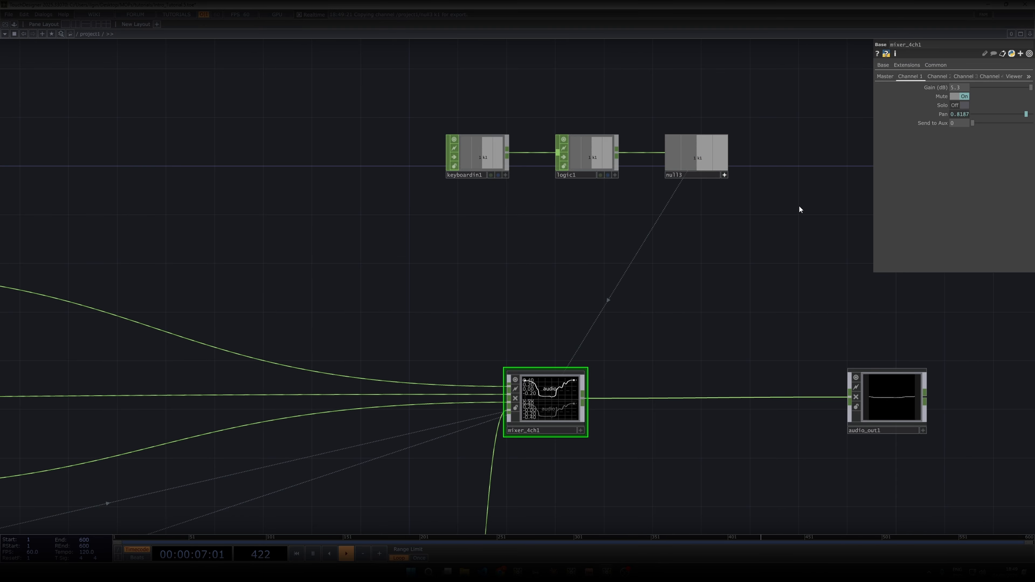
{"action": "key", "text": "1"}
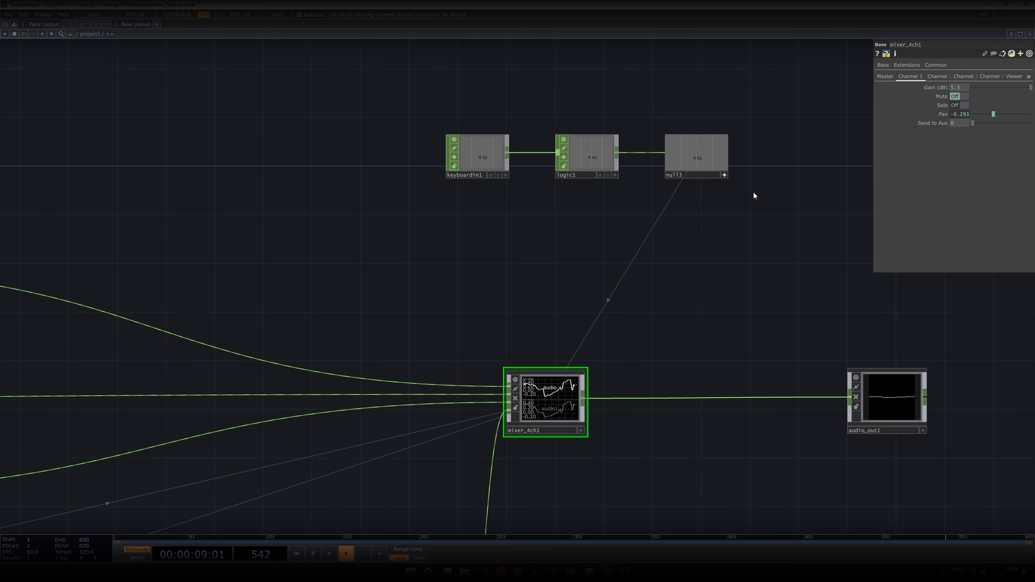
- Test the Channel 1 mute with key 1 at an audio_out1 volume of -10.6 dB, and lower that volume to -18 dB
{"action": "left_click", "coordinate": [887, 399]}
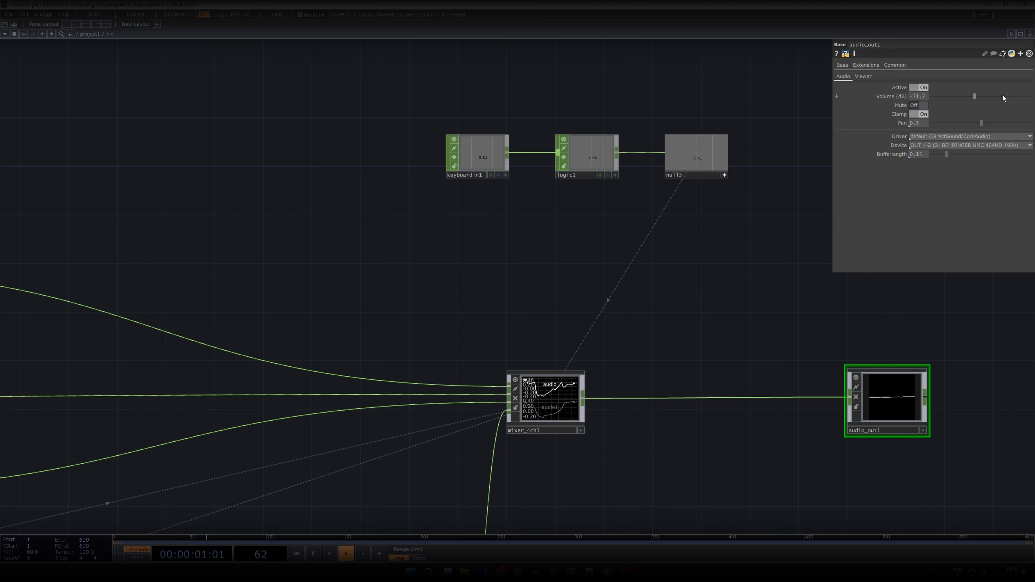
{"action": "left_click_drag", "start_coordinate": [1006, 96], "coordinate": [1010, 96]}
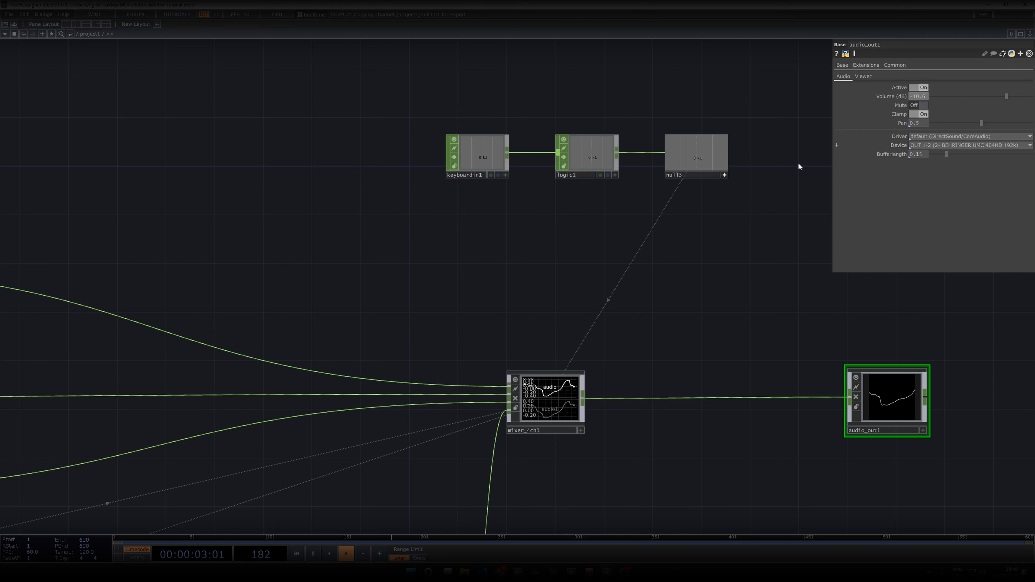
{"action": "key", "text": "1"}
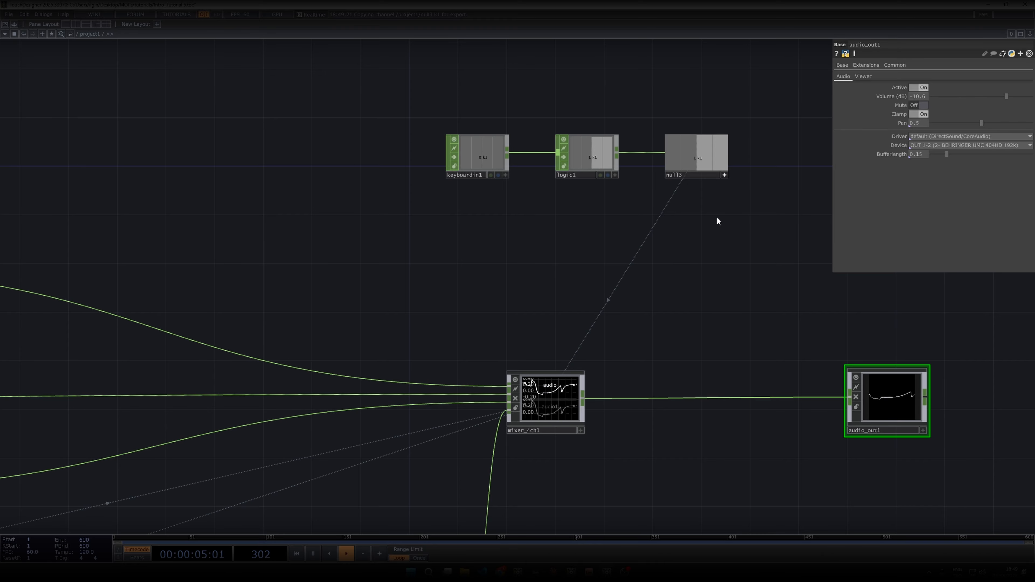
{"action": "key", "text": "1"}
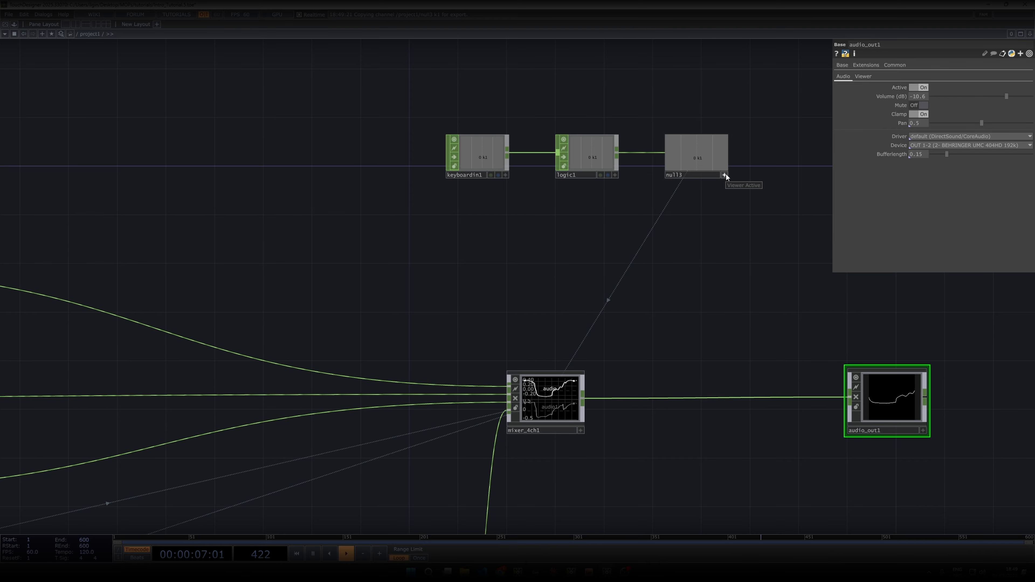
{"action": "left_click_drag", "start_coordinate": [1007, 96], "coordinate": [993, 96]}
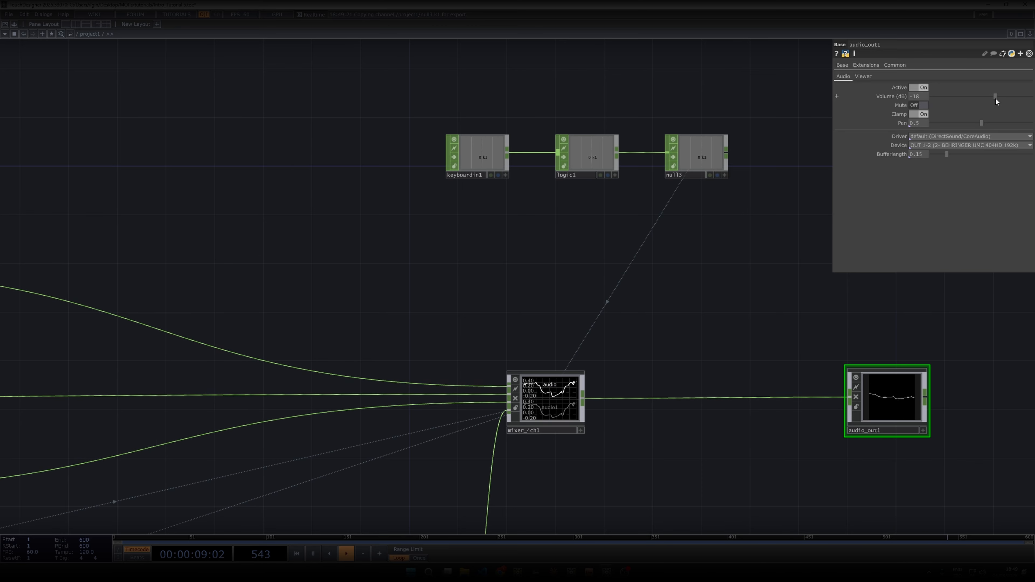
- Duplicate the keyboardin1, logic1 and null3 chain below the original, and set the copied Keyboard In's key to 2
{"action": "left_click_drag", "start_coordinate": [434, 87], "coordinate": [744, 181]}
{"action": "key", "text": "ctrl+c"}
{"action": "key", "text": "ctrl+v"}
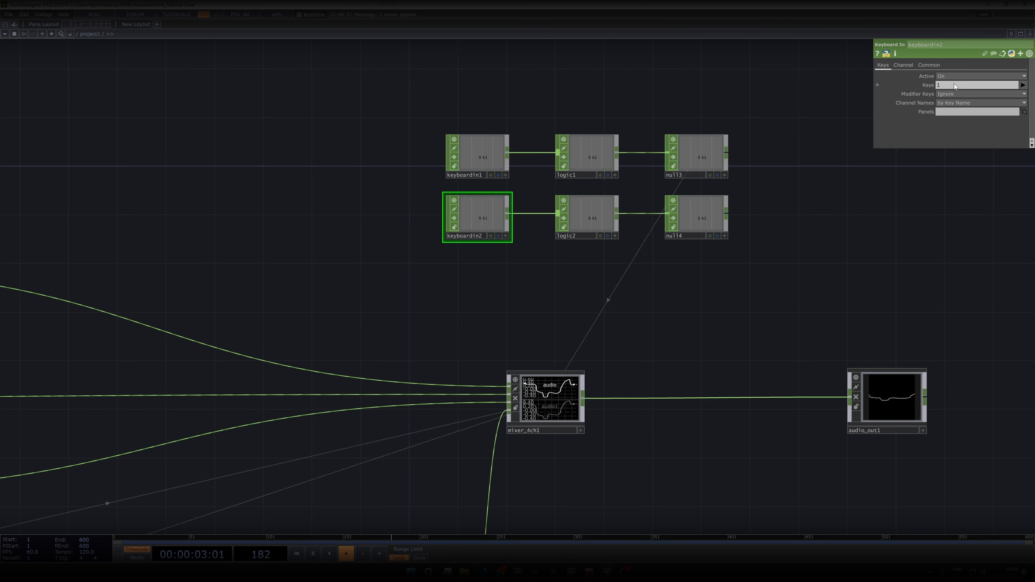
{"action": "type", "text": "2"}
{"action": "key", "text": "Return"}
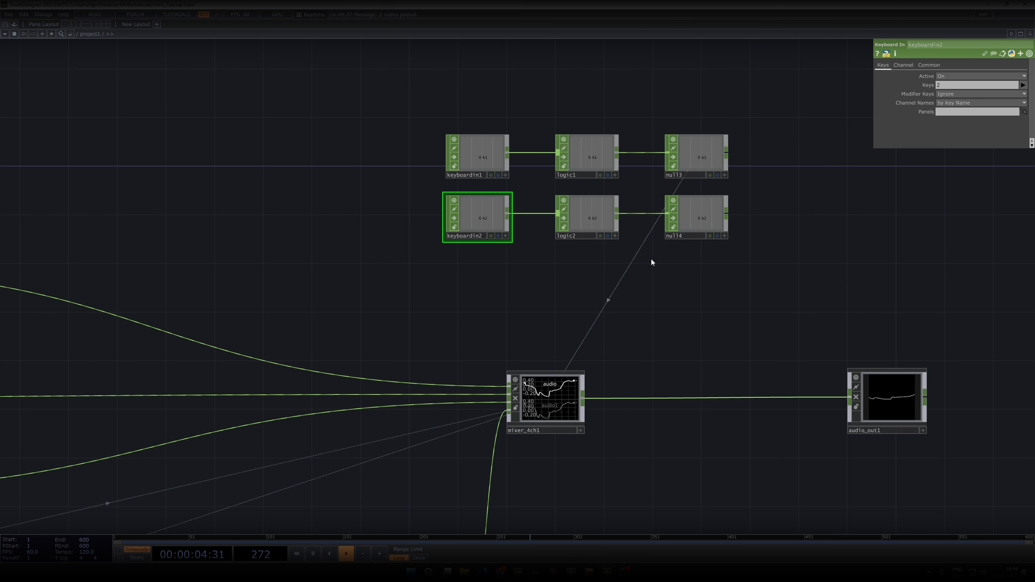
- Link null4 to the Mute parameter of Channel 2 on mixer_4ch1
{"action": "left_click", "coordinate": [561, 377]}
{"action": "left_click", "coordinate": [698, 220]}
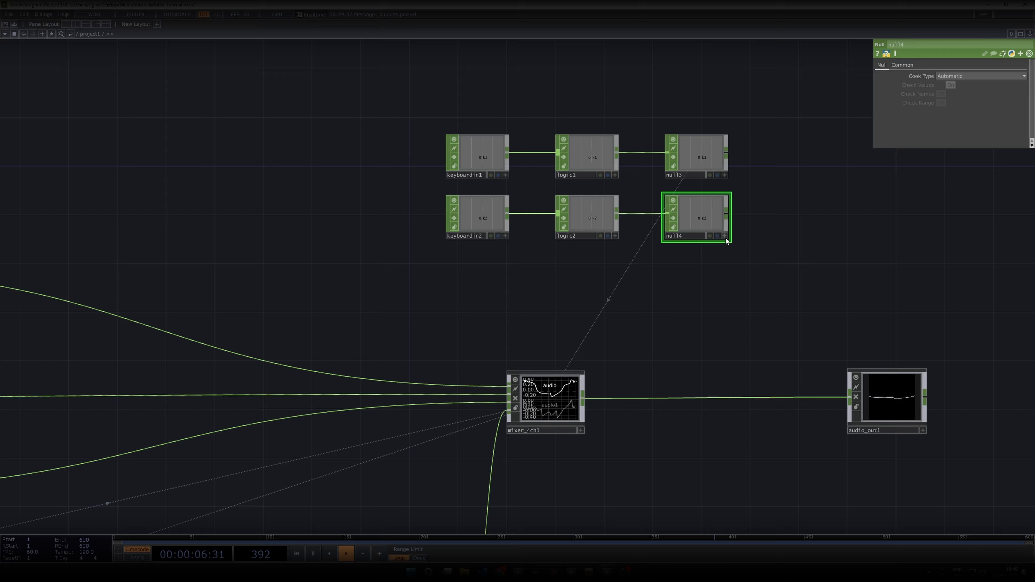
{"action": "left_click", "coordinate": [554, 405]}
{"action": "left_click", "coordinate": [936, 76]}
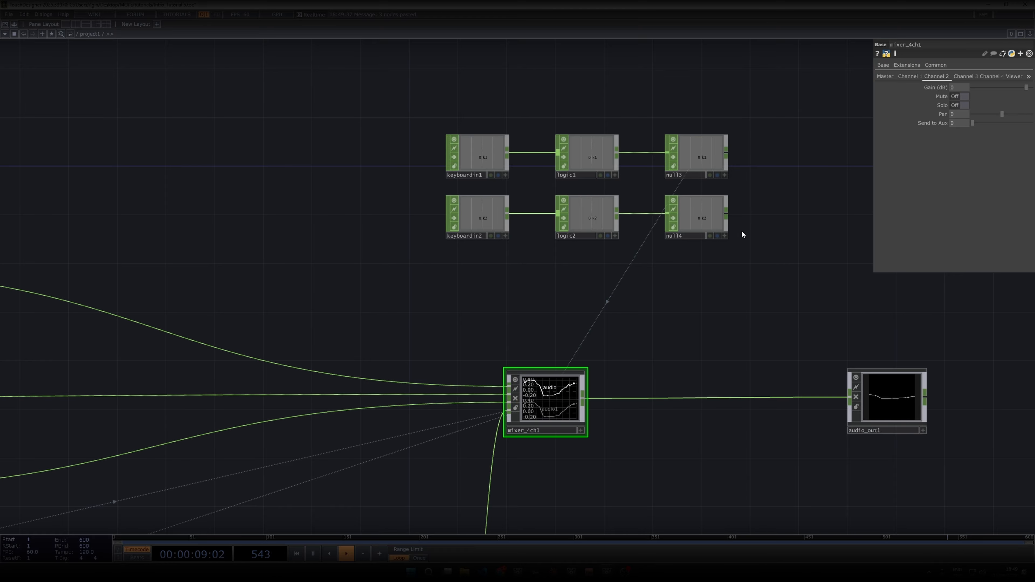
{"action": "left_click_drag", "start_coordinate": [726, 236], "coordinate": [962, 96]}
{"action": "left_click", "coordinate": [724, 236]}
- Move both keyboard toggle chains higher in the network, and duplicate the keyboardin2 chain beneath them
{"action": "right_click_drag", "start_coordinate": [469, 95], "coordinate": [749, 253]}
{"action": "left_click_drag", "start_coordinate": [483, 230], "coordinate": [483, 181]}
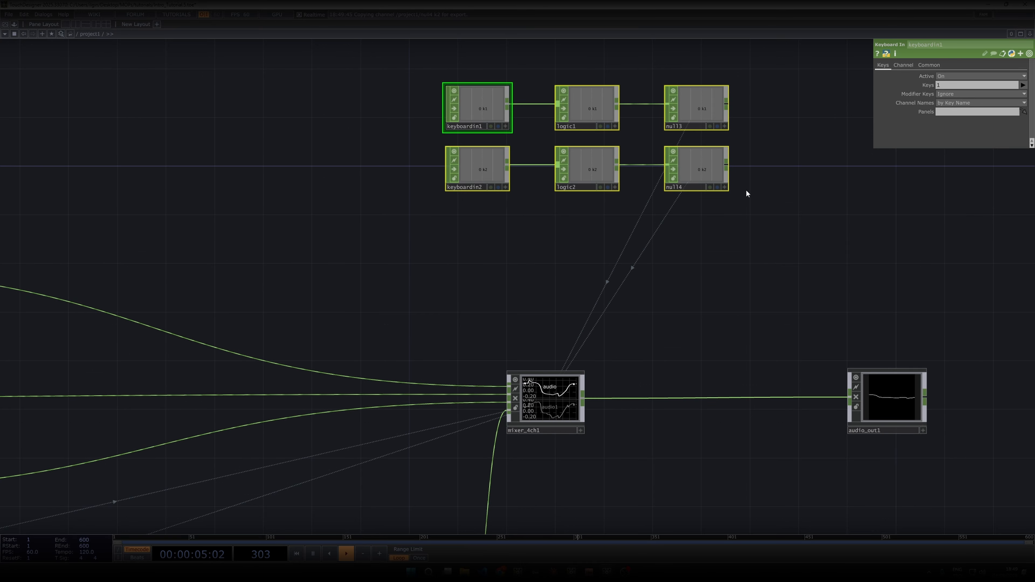
{"action": "right_click_drag", "start_coordinate": [749, 231], "coordinate": [468, 182]}
{"action": "key", "text": "ctrl+c"}
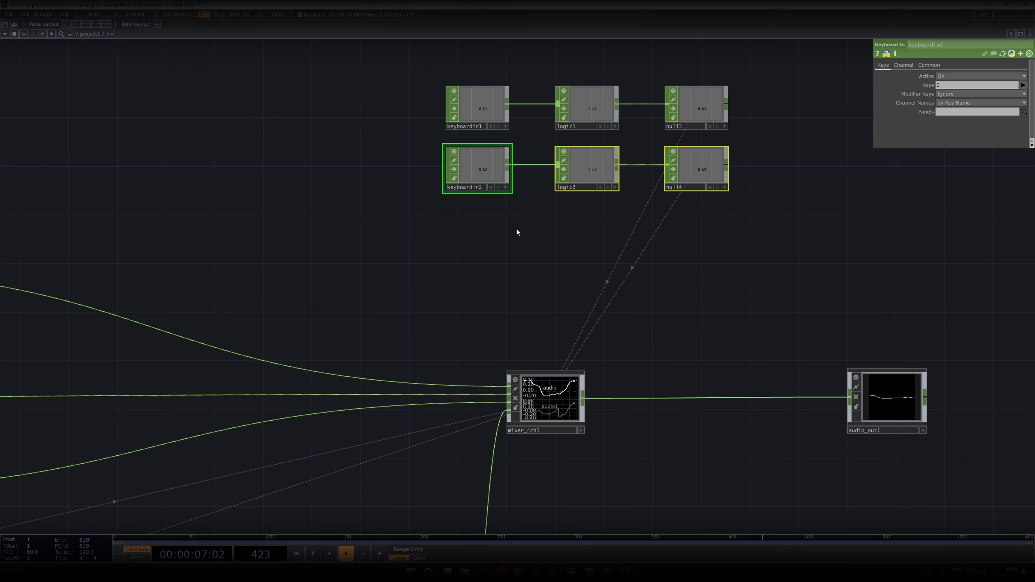
{"action": "key", "text": "ctrl+v"}
- Set the key of keyboardin3 to 3
{"action": "left_click", "coordinate": [478, 278]}
{"action": "left_click", "coordinate": [970, 85]}
{"action": "type", "text": "3"}
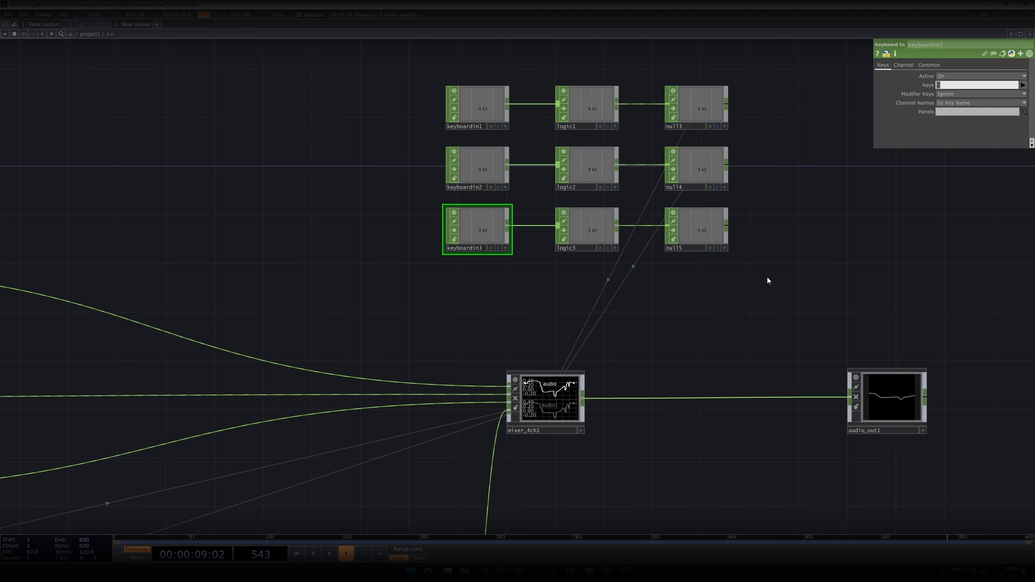
{"action": "left_click", "coordinate": [775, 311]}
- Link null5 to the Mute parameter of Channel 3 on mixer_4ch1
{"action": "left_click", "coordinate": [560, 404]}
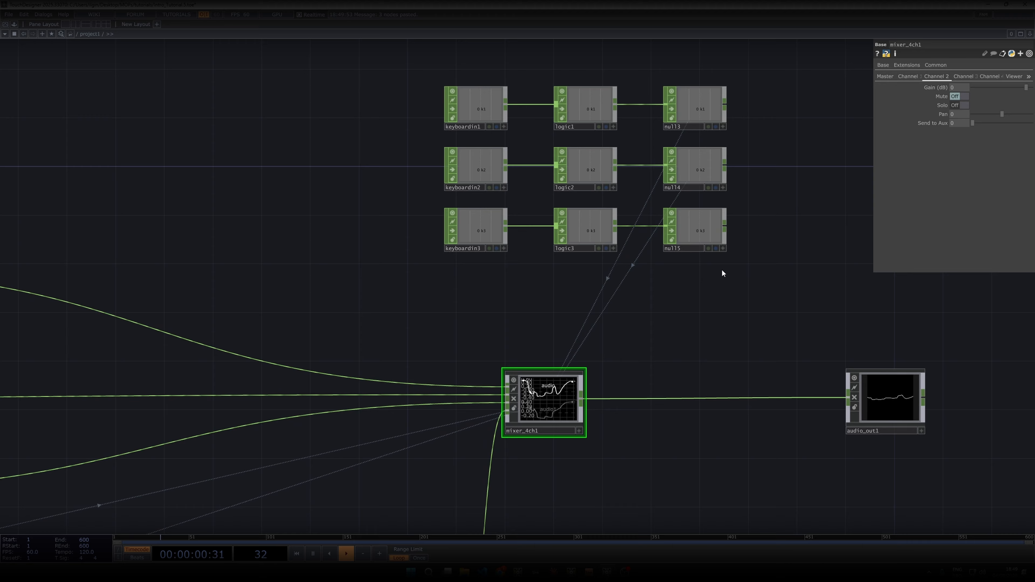
{"action": "left_click", "coordinate": [725, 247]}
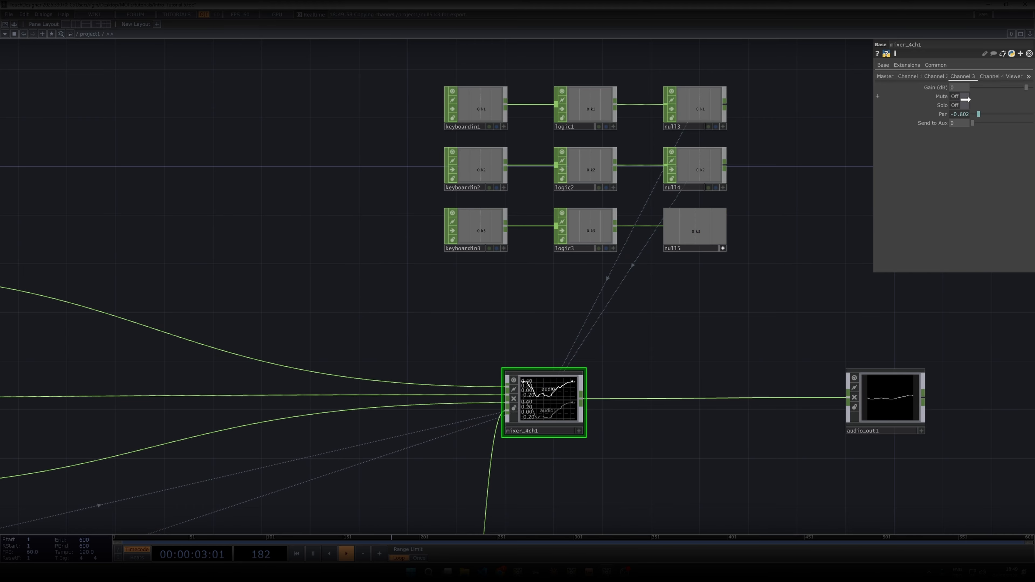
{"action": "left_click_drag", "start_coordinate": [958, 96], "coordinate": [956, 96]}
{"action": "left_click", "coordinate": [954, 99]}
{"action": "left_click", "coordinate": [722, 248]}
- Duplicate the keyboardin3 toggle chain as a fourth row, and set the copied Keyboard In's key to 4
{"action": "left_click_drag", "start_coordinate": [786, 281], "coordinate": [462, 232]}
{"action": "key", "text": "ctrl+c"}
{"action": "key", "text": "ctrl+v"}
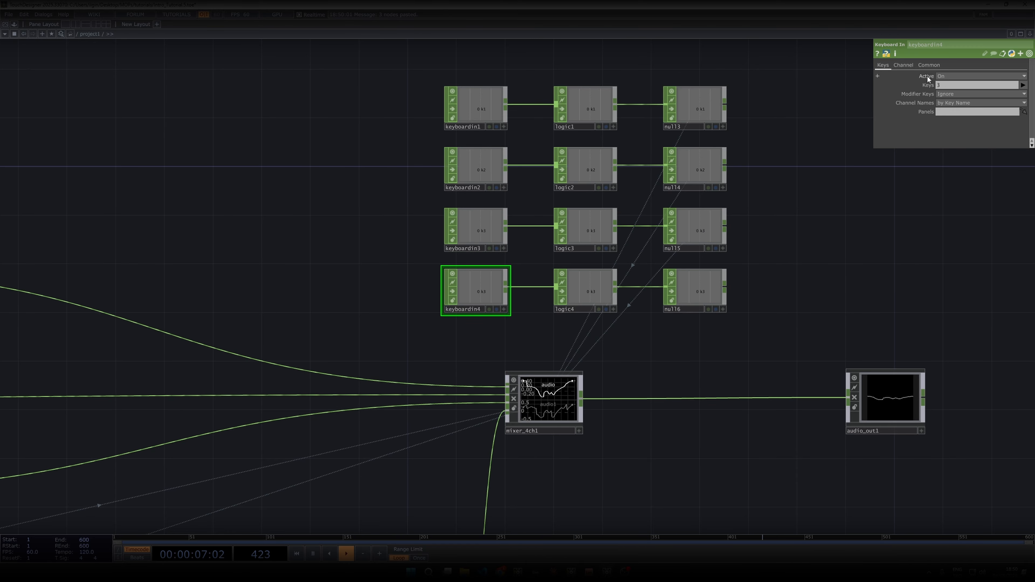
{"action": "left_click_drag", "start_coordinate": [815, 247], "coordinate": [807, 254]}
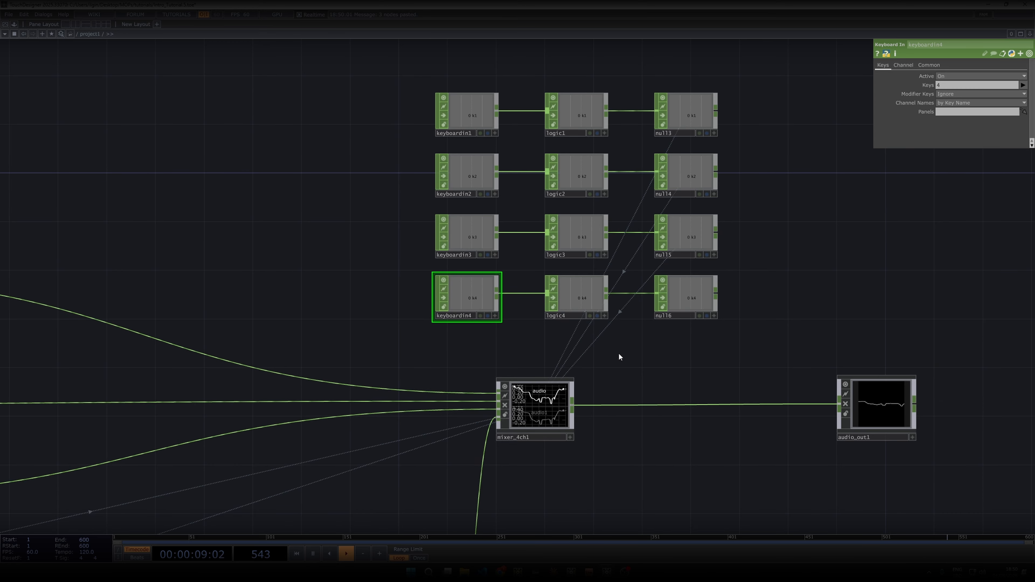
- Link null6 to the Mute parameter of Channel 4 on mixer_4ch1
{"action": "left_click", "coordinate": [546, 394]}
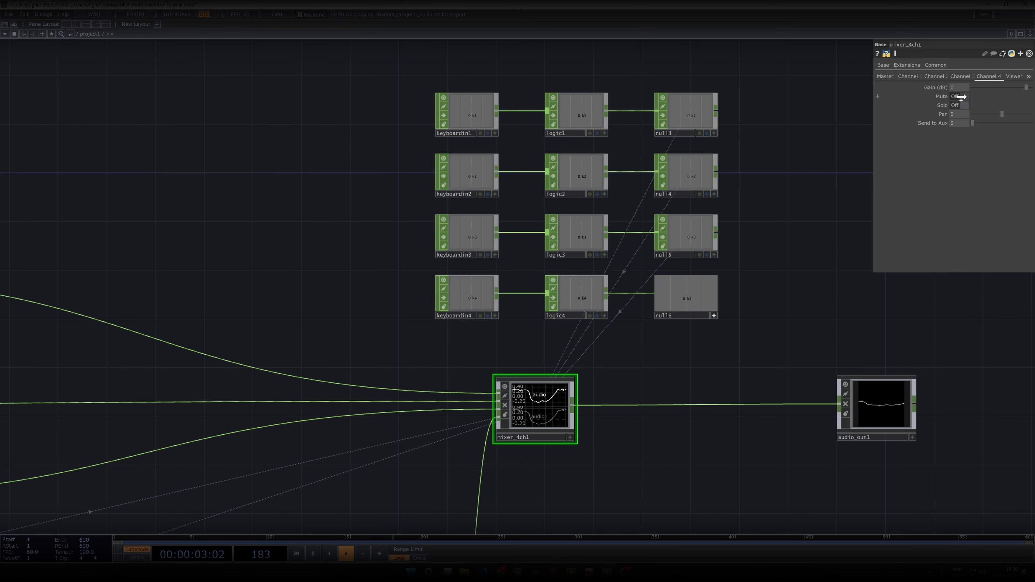
{"action": "left_click_drag", "start_coordinate": [961, 97], "coordinate": [959, 97]}
{"action": "left_click", "coordinate": [714, 315]}
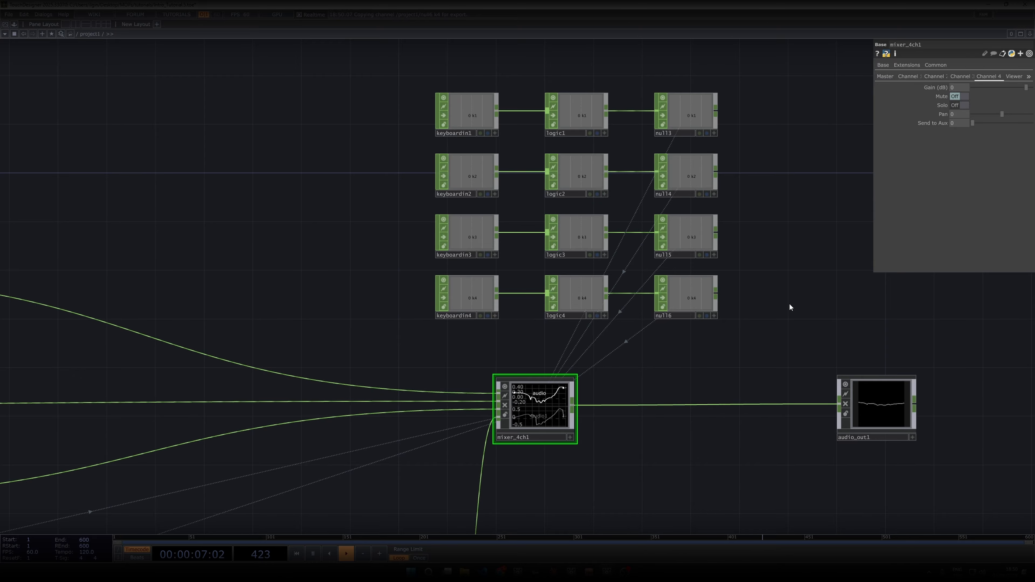
- Test the mute toggles of the four mixer channels with keys 1, 2, 3 and 4
{"action": "key", "text": "1"}
{"action": "key", "text": "3"}
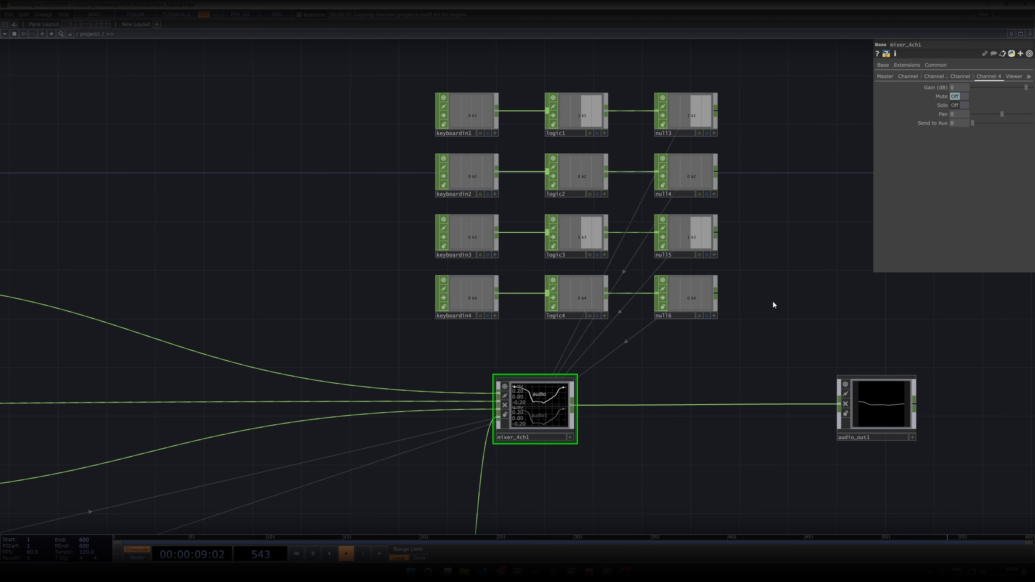
{"action": "key", "text": "1"}
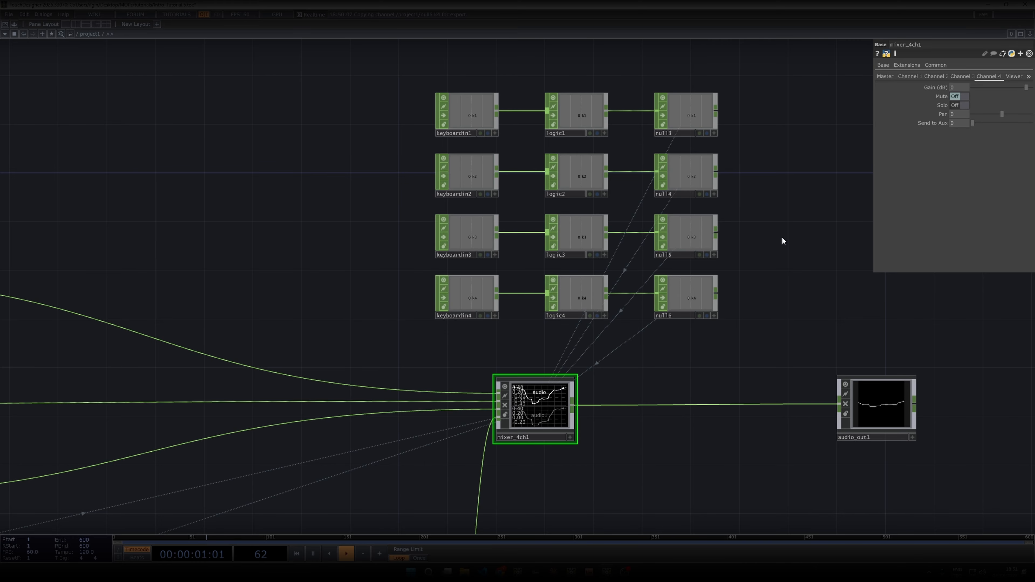
{"action": "left_click_drag", "start_coordinate": [797, 245], "coordinate": [772, 246]}
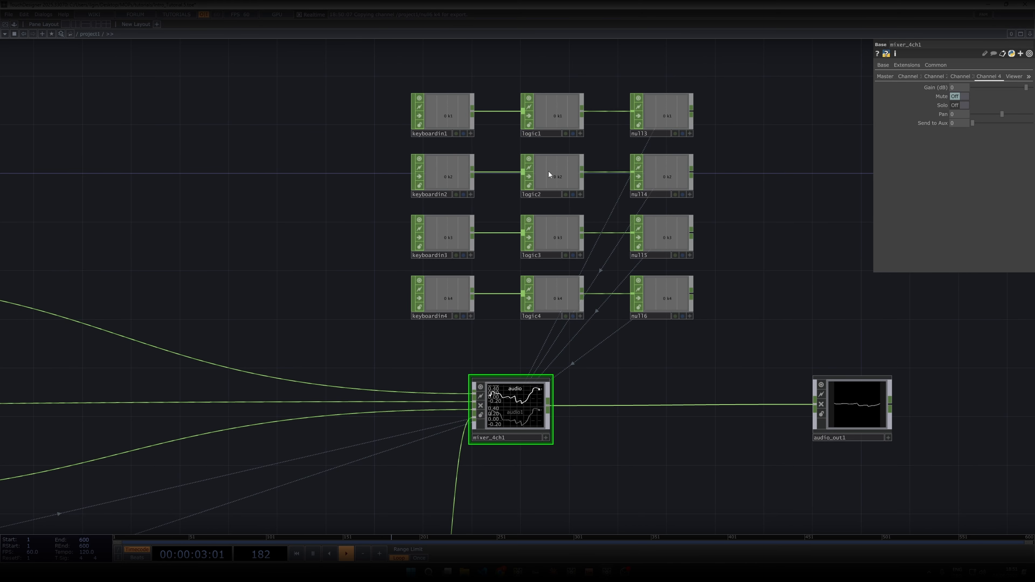
{"action": "key", "text": "1"}
{"action": "key", "text": "2"}
{"action": "key", "text": "3"}
{"action": "key", "text": "4"}
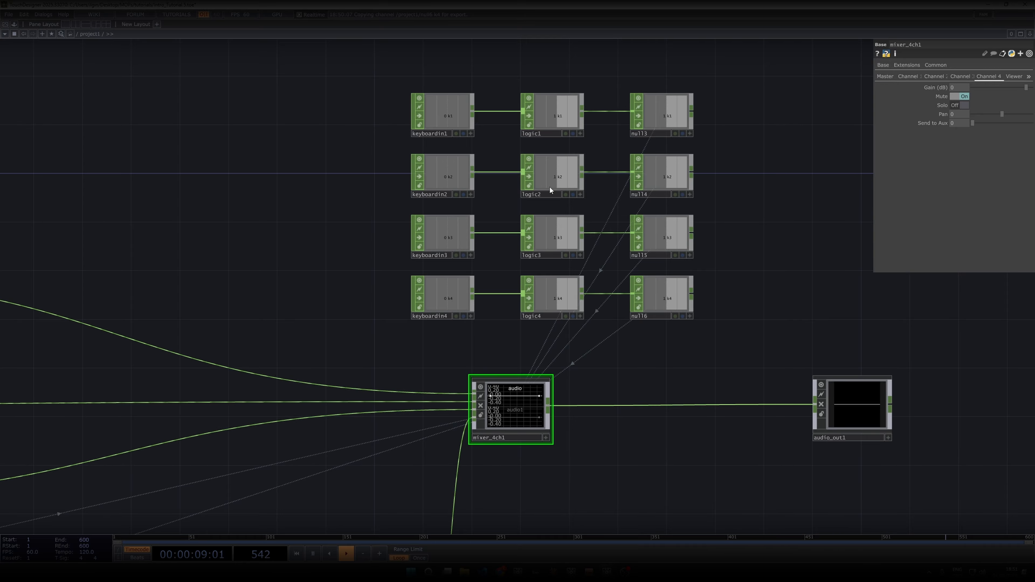
- Show the whole patch network, and switch to the other open TouchDesigner project with the audio-driven visuals
{"action": "key", "text": "h"}
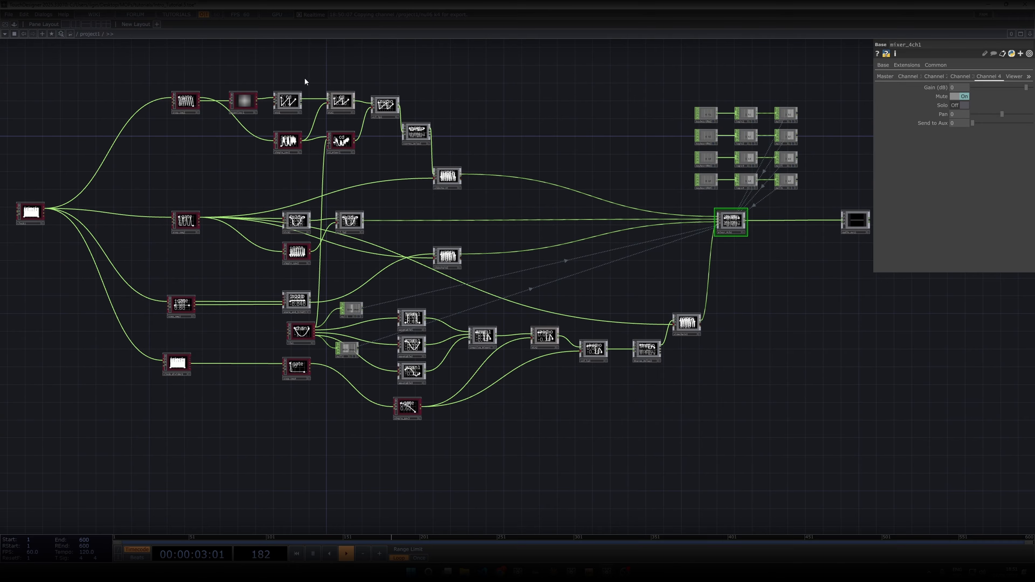
{"action": "left_click_drag", "start_coordinate": [614, 259], "coordinate": [505, 289]}
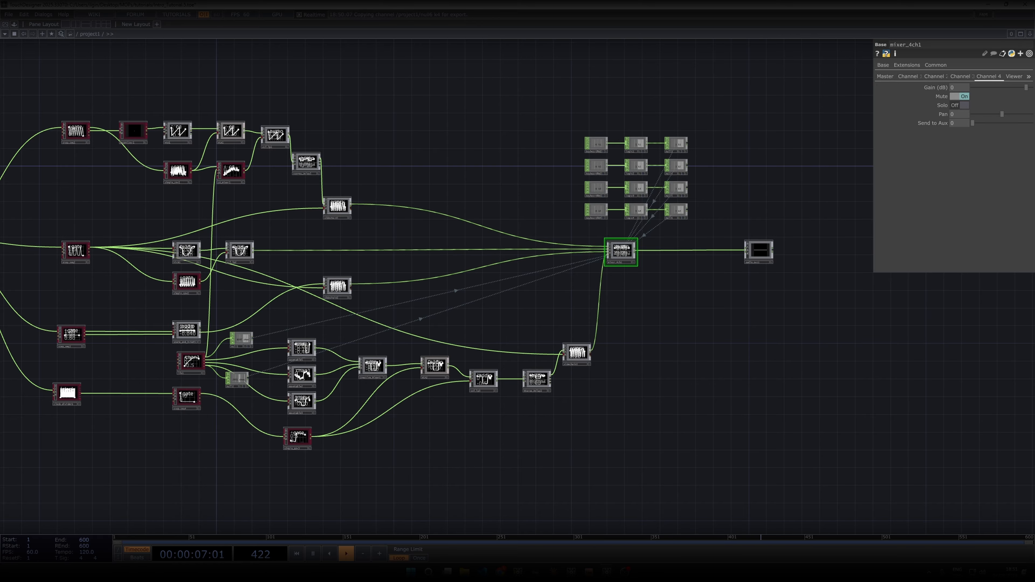
{"action": "left_click_drag", "start_coordinate": [489, 581], "coordinate": [604, 132]}
{"action": "double_click", "coordinate": [571, 133]}
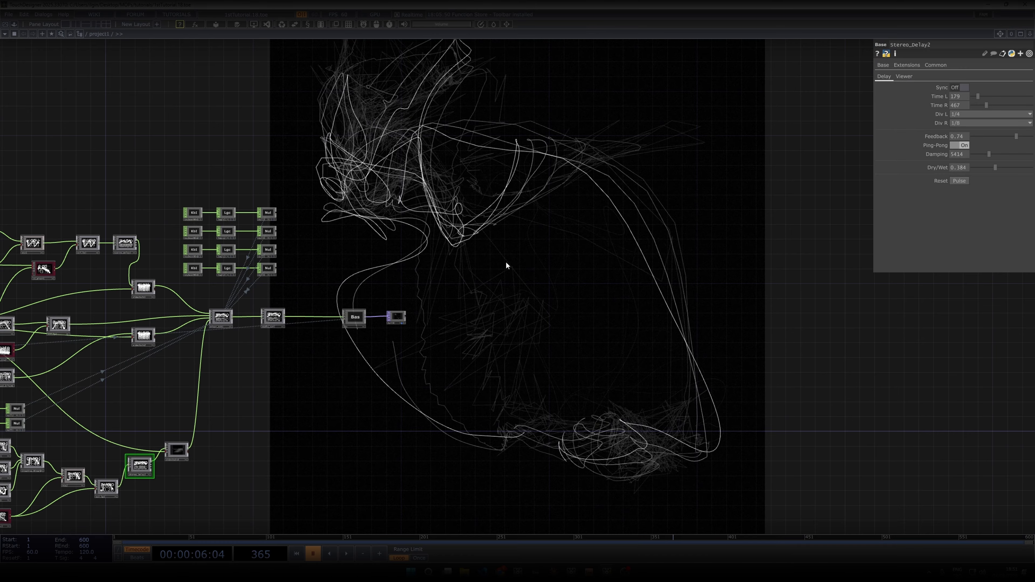
- Examine the extended patch's network from the sound chains to the vis Base at its end
{"action": "left_click_drag", "start_coordinate": [363, 322], "coordinate": [570, 274]}
{"action": "scroll", "coordinate": [665, 219], "scroll_direction": "up", "scroll_amount": 3}
{"action": "left_click_drag", "start_coordinate": [463, 386], "coordinate": [627, 352]}
{"action": "left_click", "coordinate": [784, 221]}
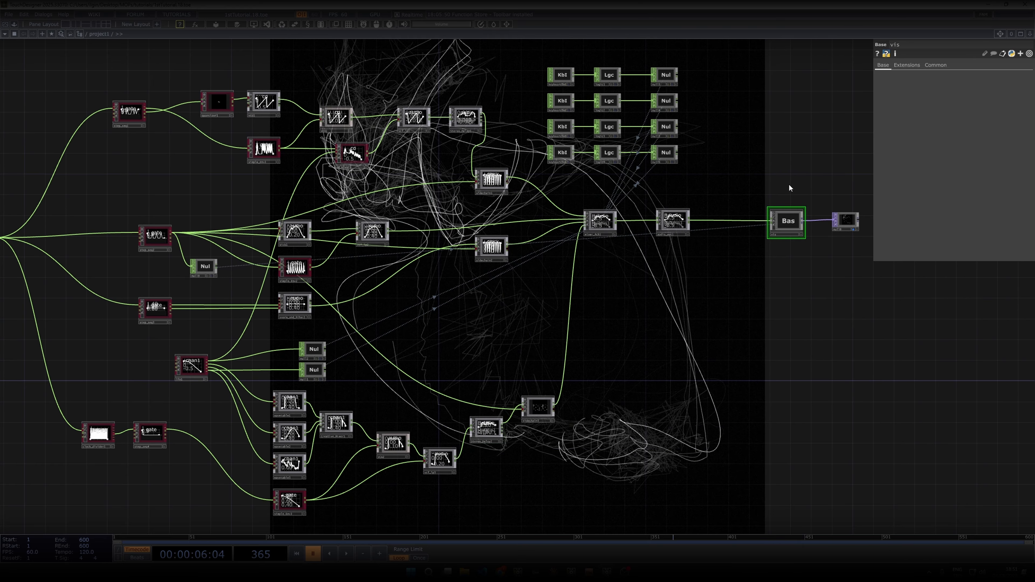
- Set the volume of audio_out1 to -14.6 dB, and start the timeline playback
{"action": "left_click", "coordinate": [670, 222]}
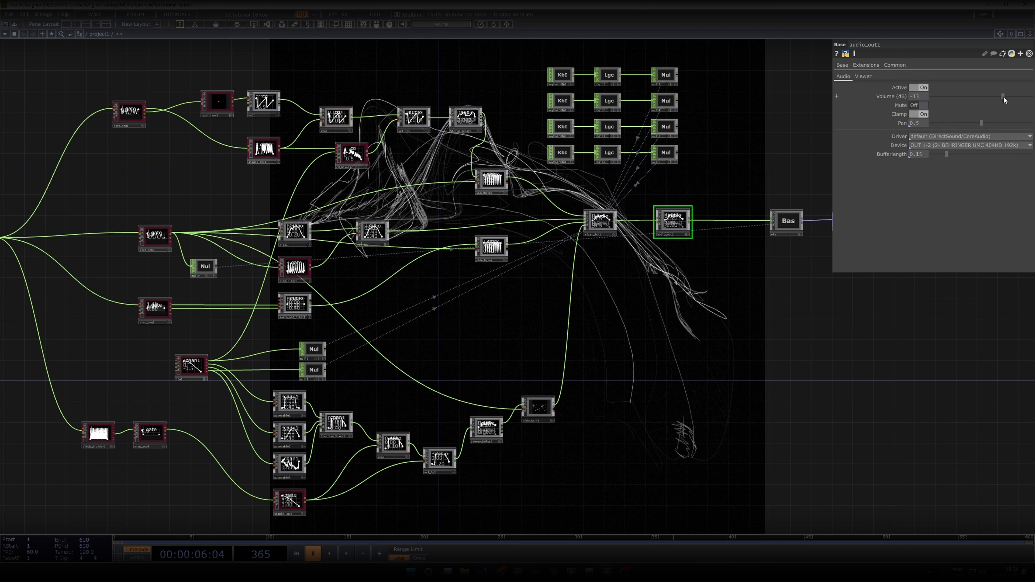
{"action": "left_click_drag", "start_coordinate": [1003, 97], "coordinate": [1000, 97]}
{"action": "key", "text": "space"}
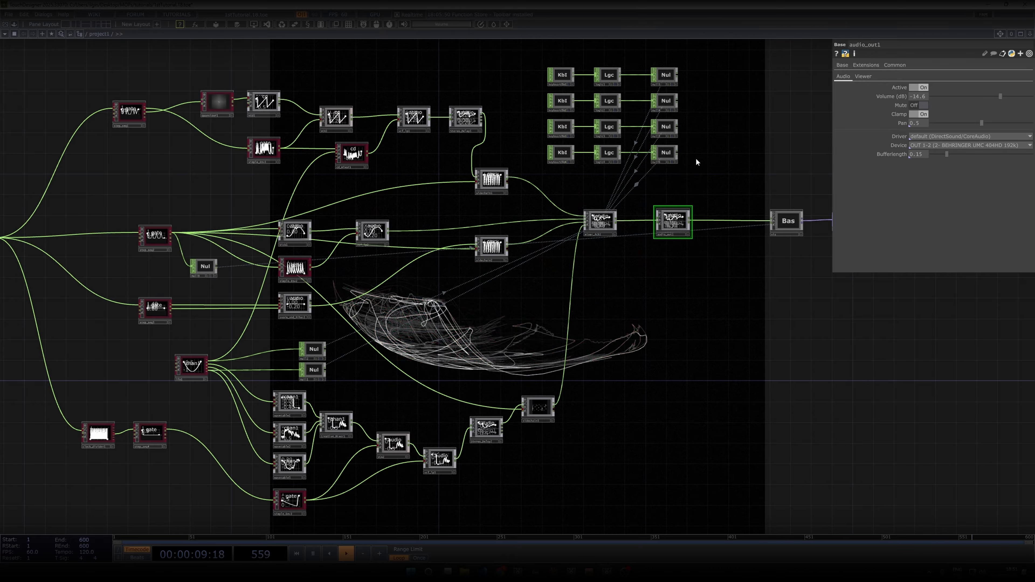
- Lower audio_out1's volume to -19.7 dB while the visuals play, and raise it to -15.6 dB
{"action": "left_click_drag", "start_coordinate": [774, 170], "coordinate": [763, 171]}
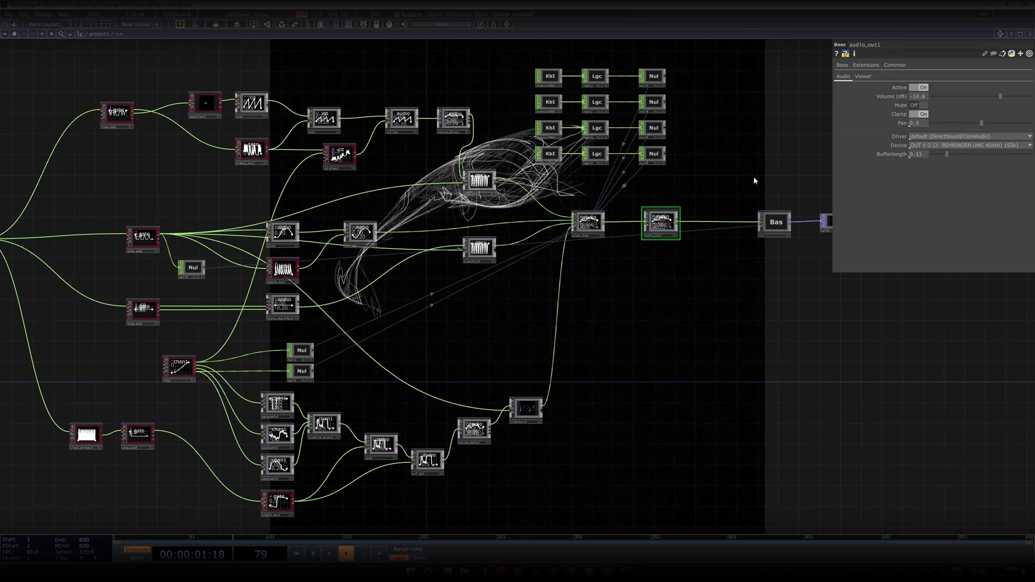
{"action": "left_click_drag", "start_coordinate": [999, 97], "coordinate": [993, 98]}
{"action": "left_click_drag", "start_coordinate": [689, 172], "coordinate": [534, 226]}
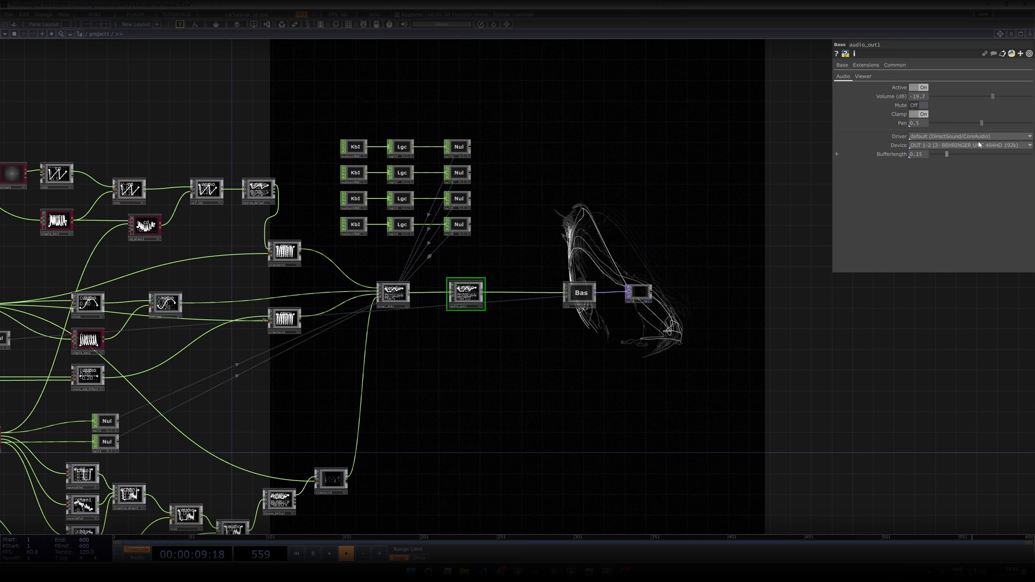
{"action": "left_click_drag", "start_coordinate": [993, 96], "coordinate": [1002, 96]}
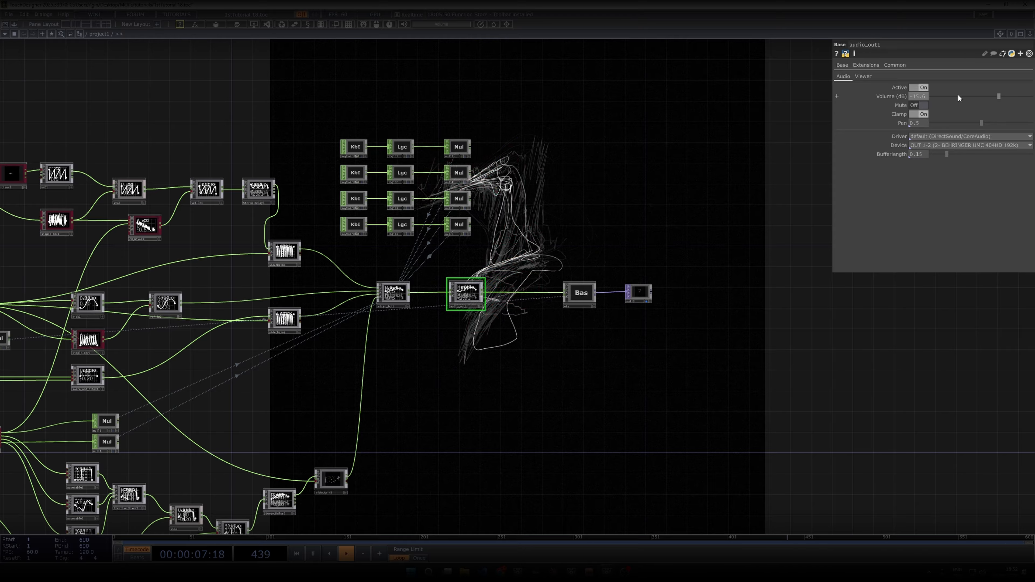
- Lower audio_out1's volume to -34.6 dB, and pause the timeline playback
{"action": "mouse_move", "coordinate": [958, 94]}
{"action": "left_mouse_down"}
{"action": "mouse_move", "coordinate": [987, 94]}
{"action": "mouse_move", "coordinate": [972, 98]}
{"action": "left_mouse_up"}
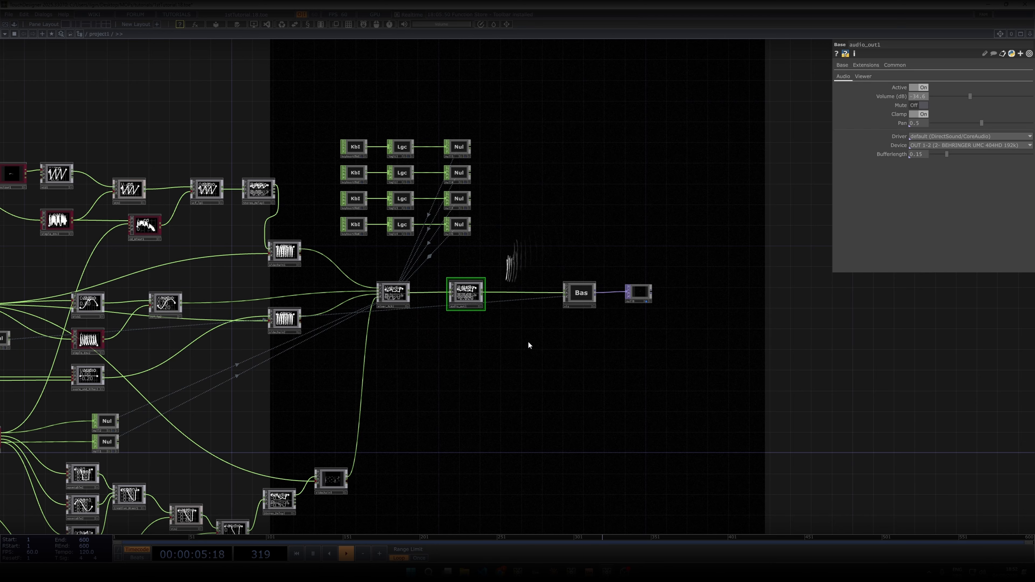
{"action": "left_click_drag", "start_coordinate": [527, 339], "coordinate": [693, 298]}
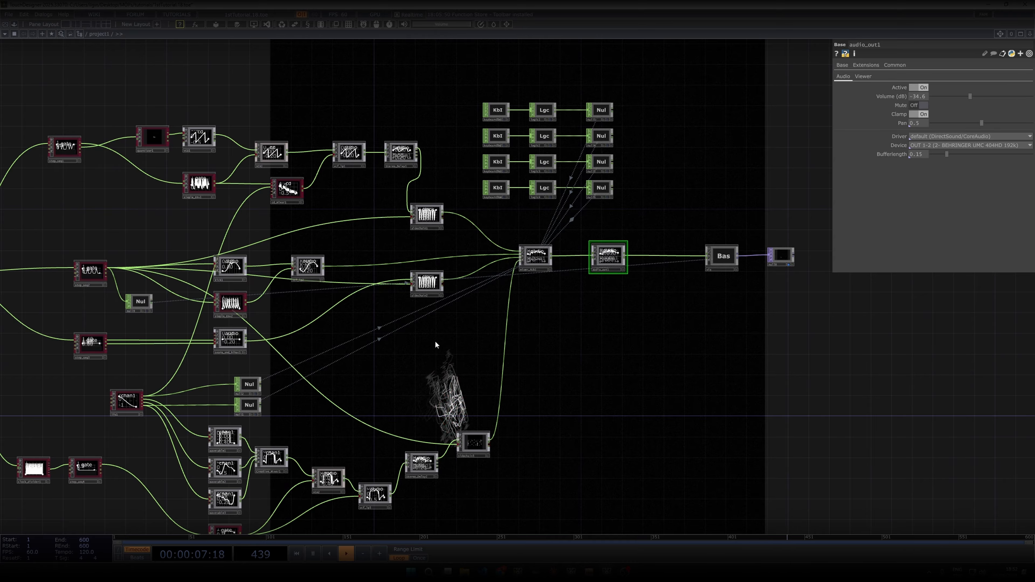
{"action": "left_click_drag", "start_coordinate": [434, 341], "coordinate": [441, 340]}
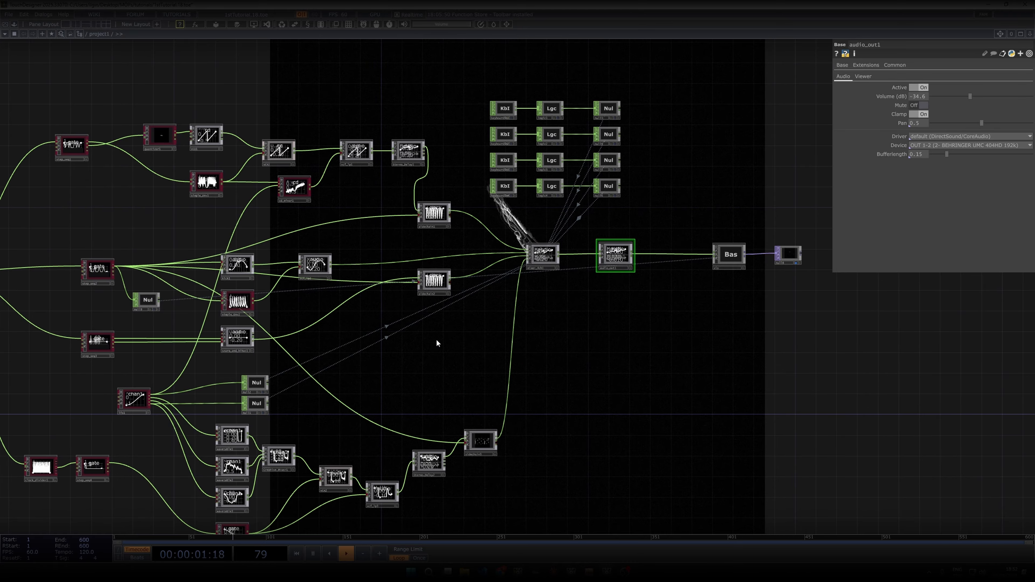
{"action": "key", "text": "space"}
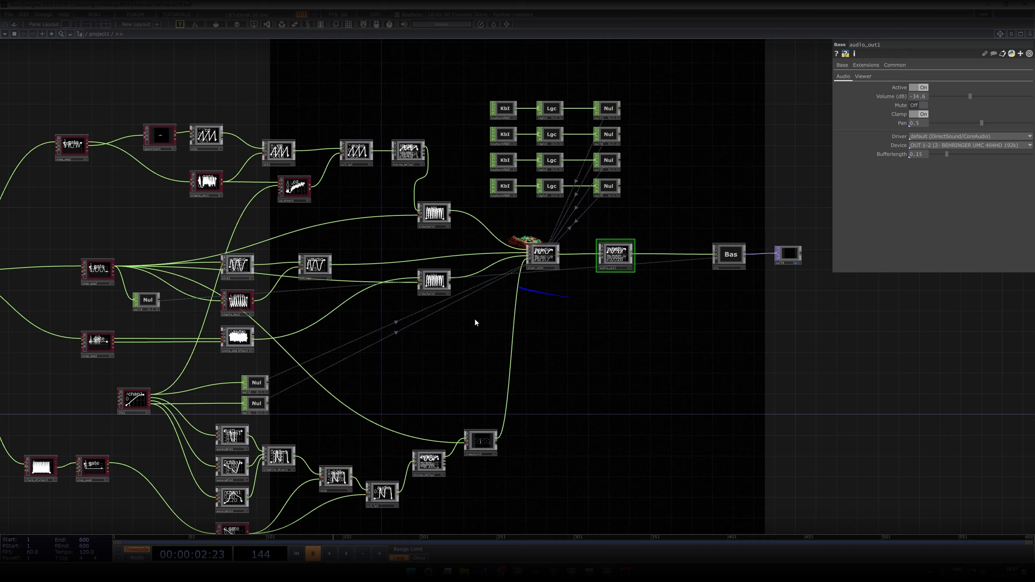
- Add a custom POPs Sequencer operator in the empty network area beside the keyboard and logic chains
{"action": "key", "text": "Tab"}
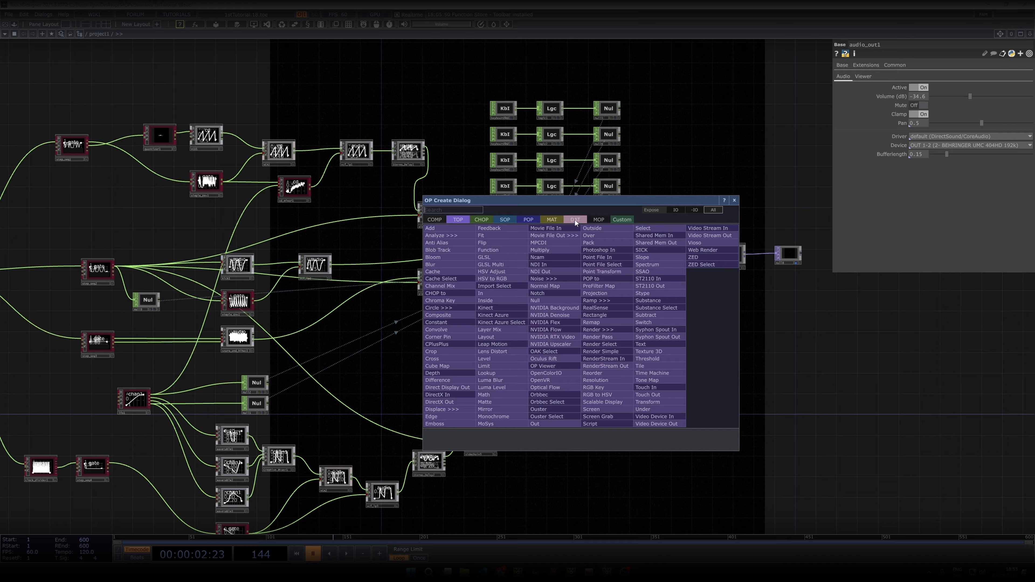
{"action": "left_click", "coordinate": [591, 222]}
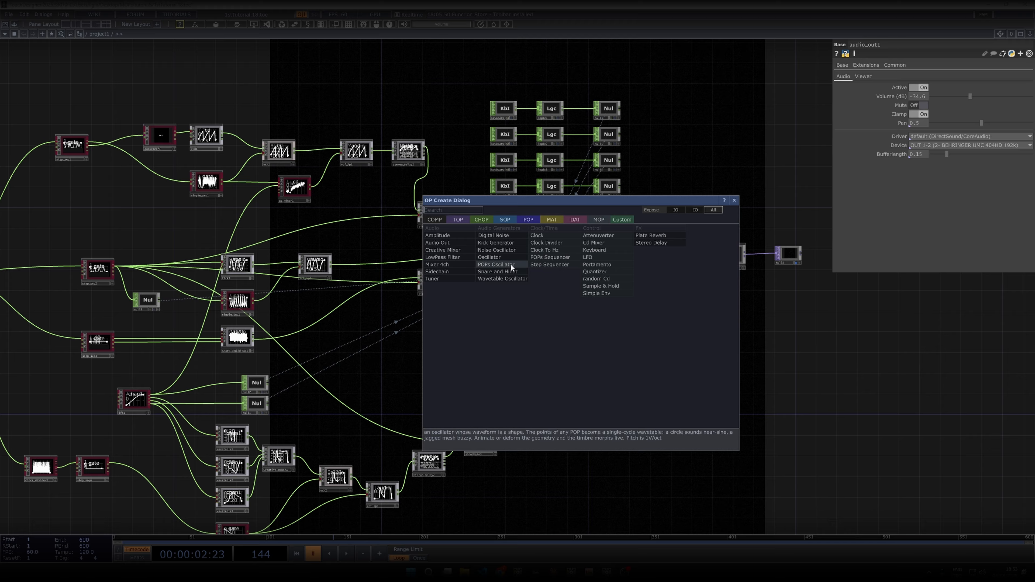
{"action": "left_click", "coordinate": [548, 258]}
{"action": "left_click", "coordinate": [726, 145]}
{"action": "scroll", "coordinate": [721, 155], "scroll_direction": "up", "scroll_amount": 5}
{"action": "scroll", "coordinate": [664, 206], "scroll_direction": "up", "scroll_amount": 1}
{"action": "left_click_drag", "start_coordinate": [663, 205], "coordinate": [574, 358]}
- Add a Circle POP beside Pops_seq1 and assign it as the sequencer's Source POP
{"action": "key", "text": "Tab"}
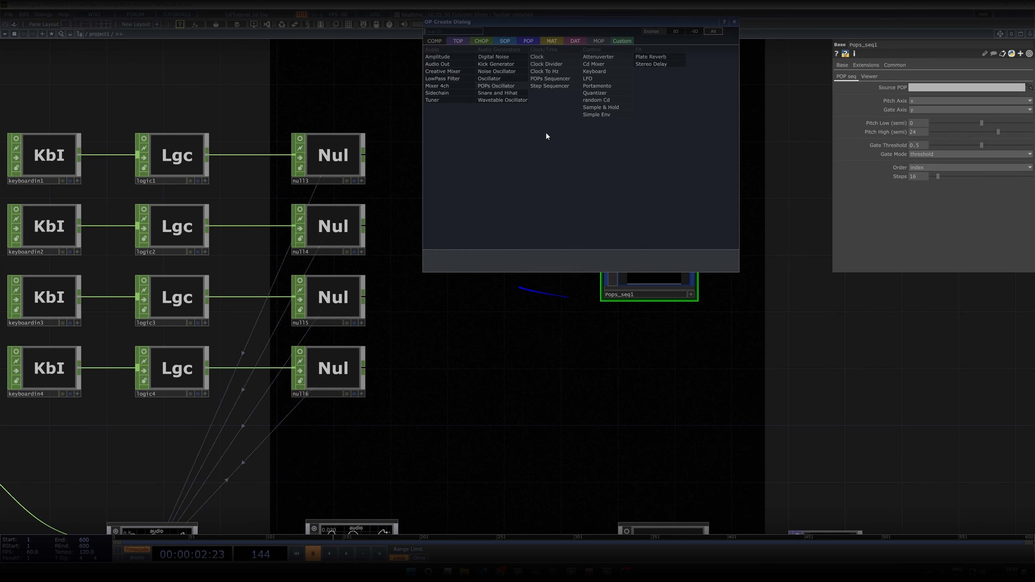
{"action": "left_click", "coordinate": [529, 41]}
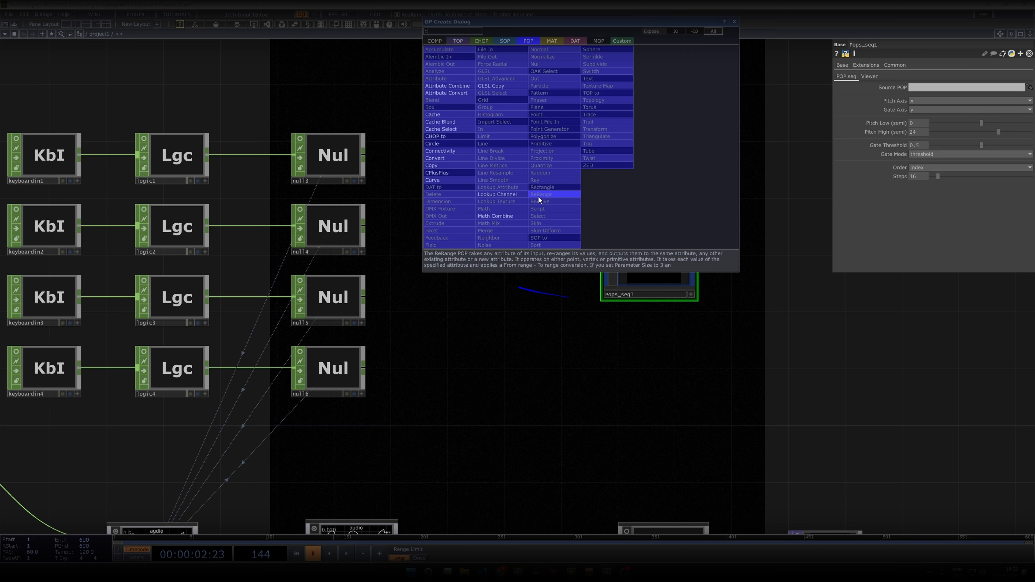
{"action": "left_click", "coordinate": [455, 139]}
{"action": "left_click", "coordinate": [488, 199]}
{"action": "left_click_drag", "start_coordinate": [491, 182], "coordinate": [665, 257]}
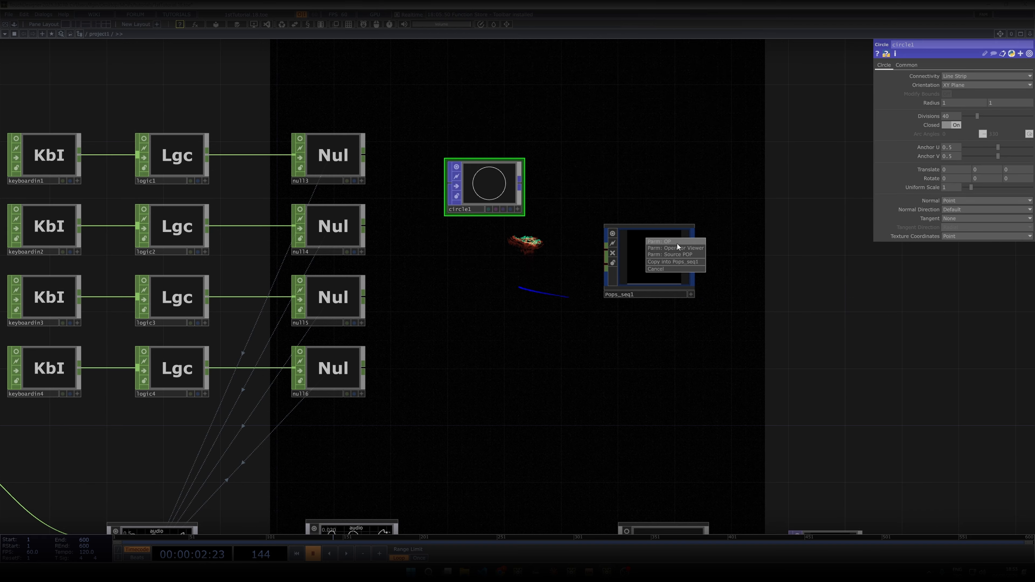
{"action": "left_click", "coordinate": [675, 254]}
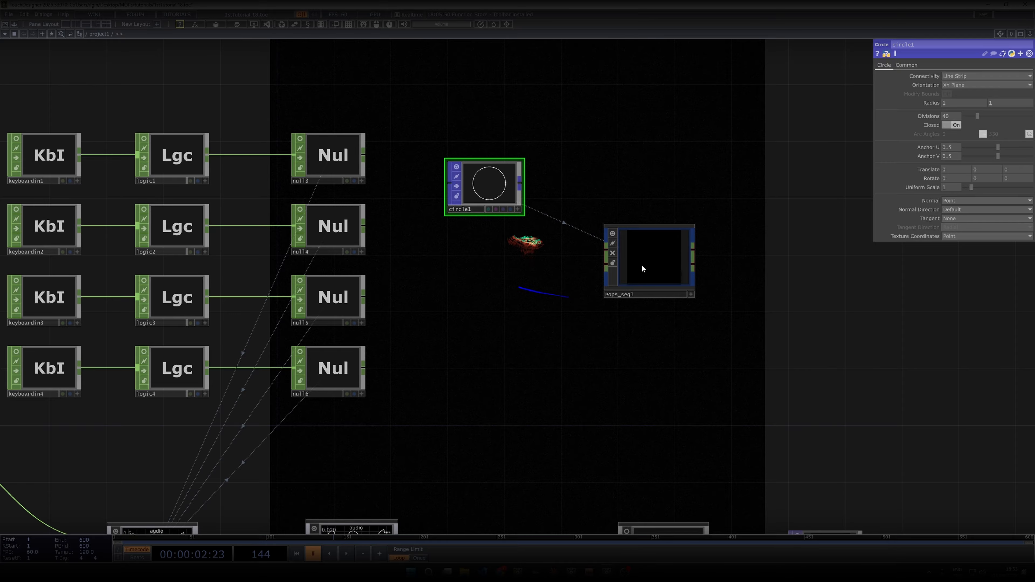
- Set circle1's divisions to 7, and run the timeline briefly to test the sequencer's output
{"action": "scroll", "coordinate": [643, 268], "scroll_direction": "up", "scroll_amount": 5}
{"action": "left_click_drag", "start_coordinate": [361, 122], "coordinate": [388, 235]}
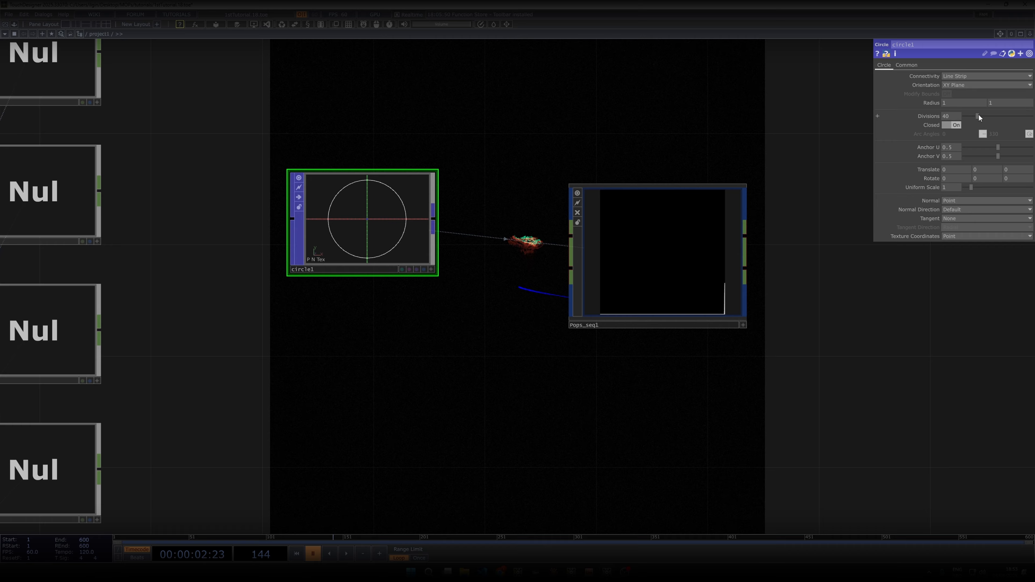
{"action": "left_click_drag", "start_coordinate": [979, 115], "coordinate": [968, 117]}
{"action": "key", "text": "space"}
{"action": "key", "text": "space"}
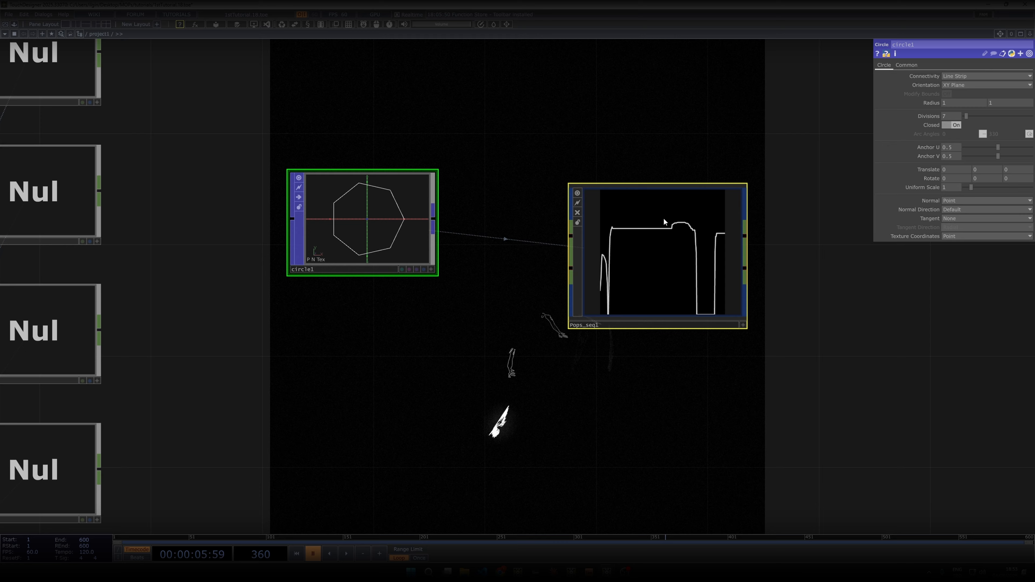
- Delete the circle1 and Pops_seq1 operators from the network
{"action": "left_click", "coordinate": [689, 284]}
{"action": "left_click_drag", "start_coordinate": [373, 115], "coordinate": [654, 324]}
{"action": "key", "text": "Delete"}
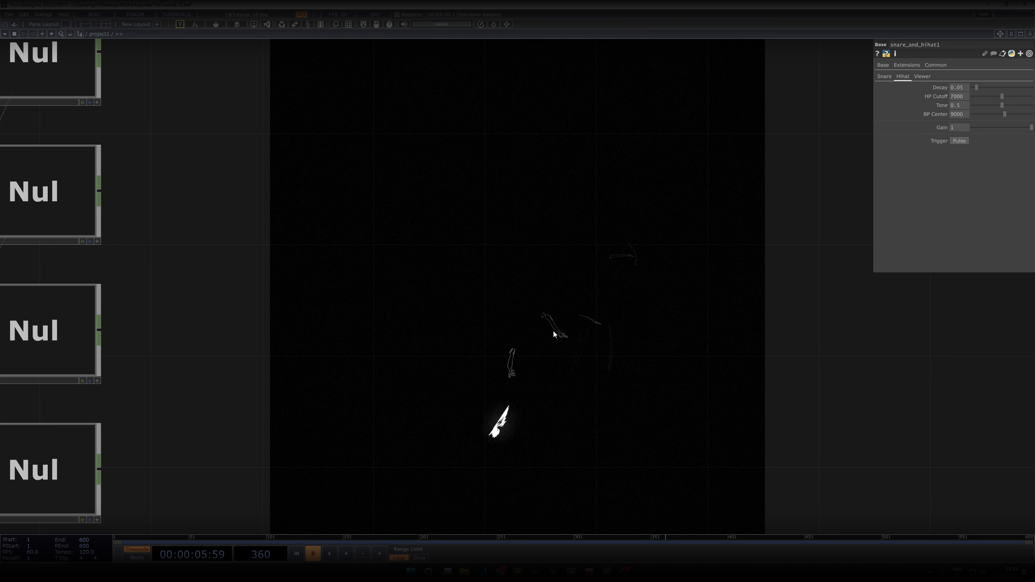
{"action": "scroll", "coordinate": [553, 330], "scroll_direction": "down", "scroll_amount": 6}
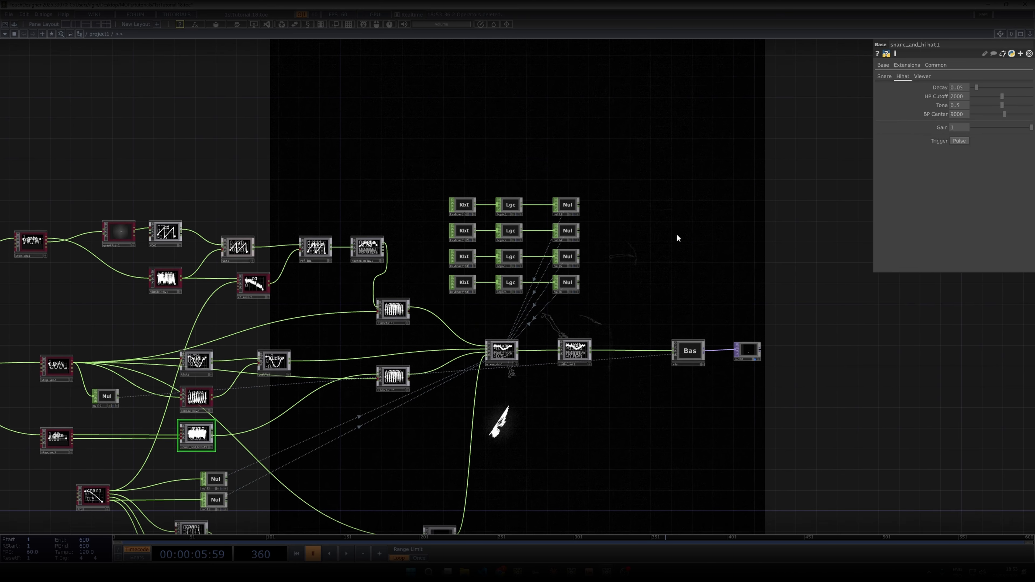